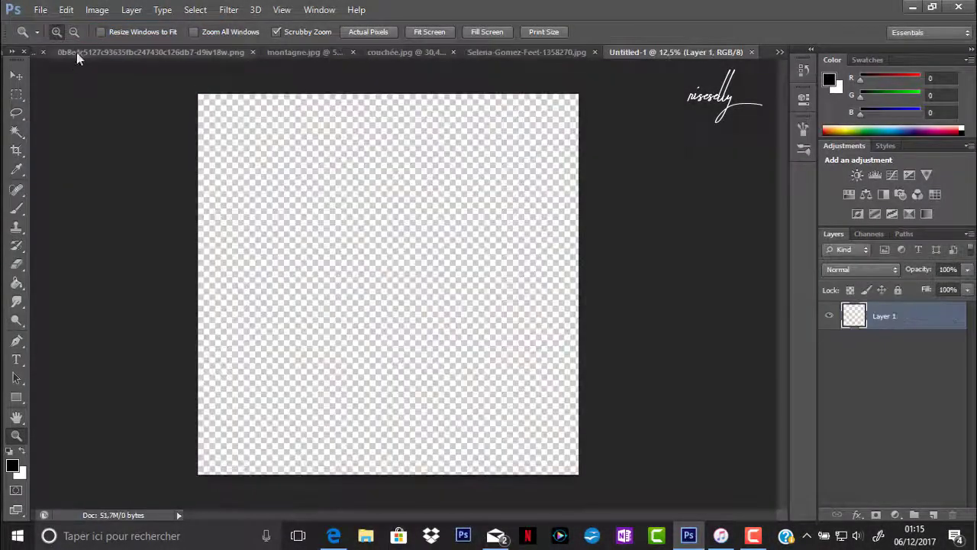
Enlarge the snowy forest image to fill the canvas, mask back the foggy rocks, and set opacity to 78%
left_click_drag(419, 239, 311, 239)
key("ctrl+t")
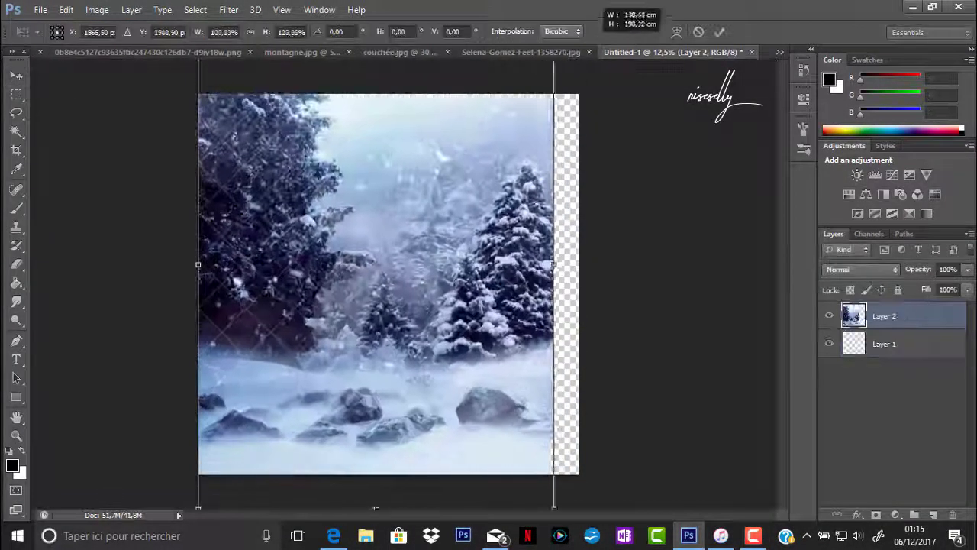
left_click_drag(579, 94, 581, 61)
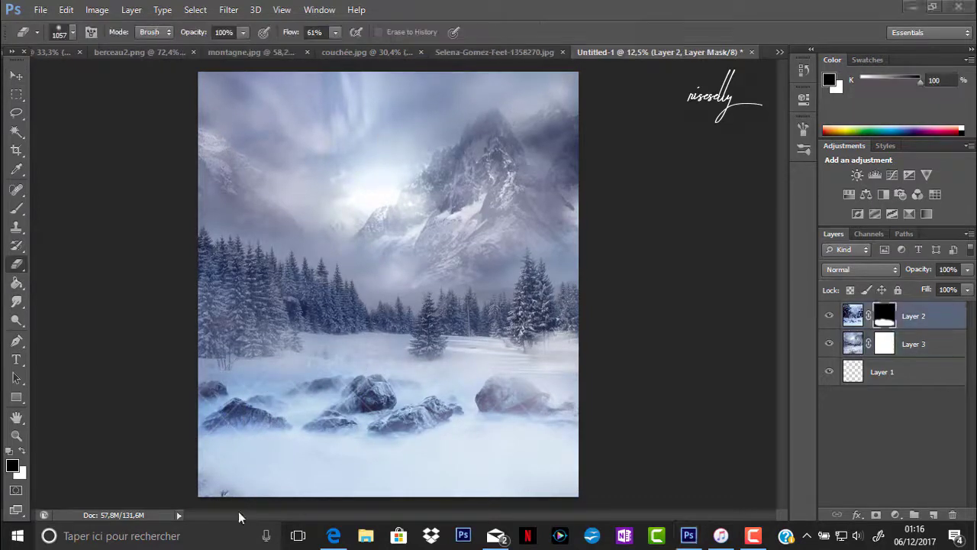
left_click_drag(482, 418, 380, 412)
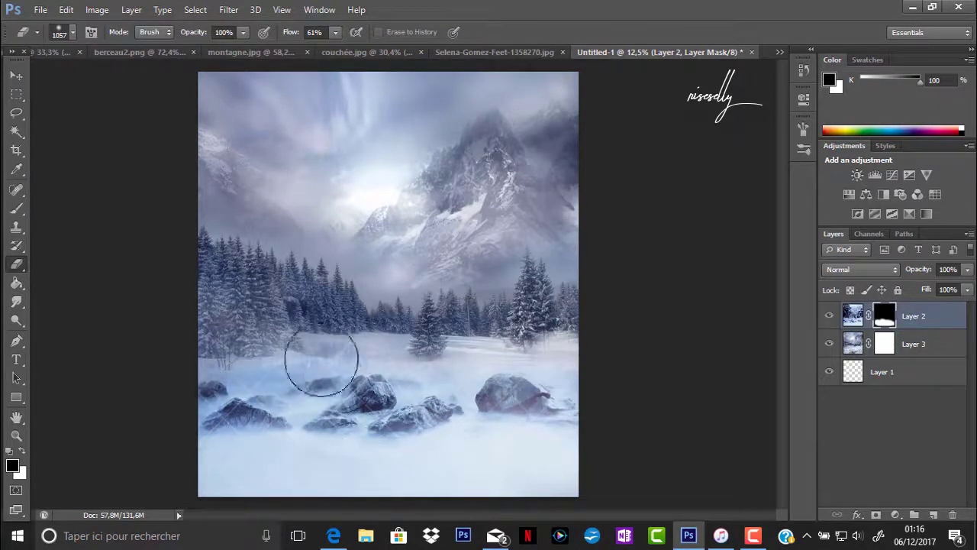
left_click(967, 268)
left_click_drag(966, 287, 957, 296)
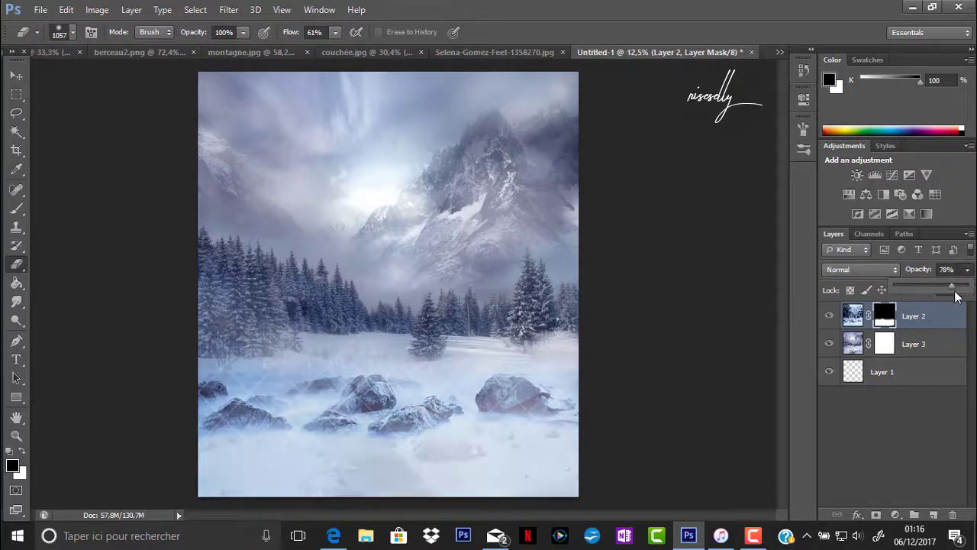
Add a Vibrance adjustment clipped to the rocks layer, then a Color Balance adjustment above it
left_click(895, 515)
left_click(902, 294)
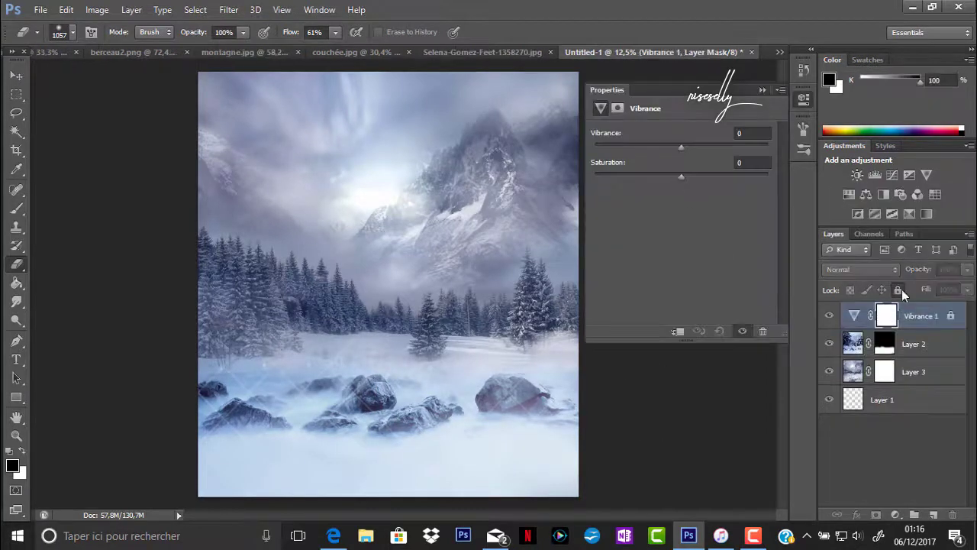
left_click(678, 330)
left_click(896, 515)
left_click(902, 328)
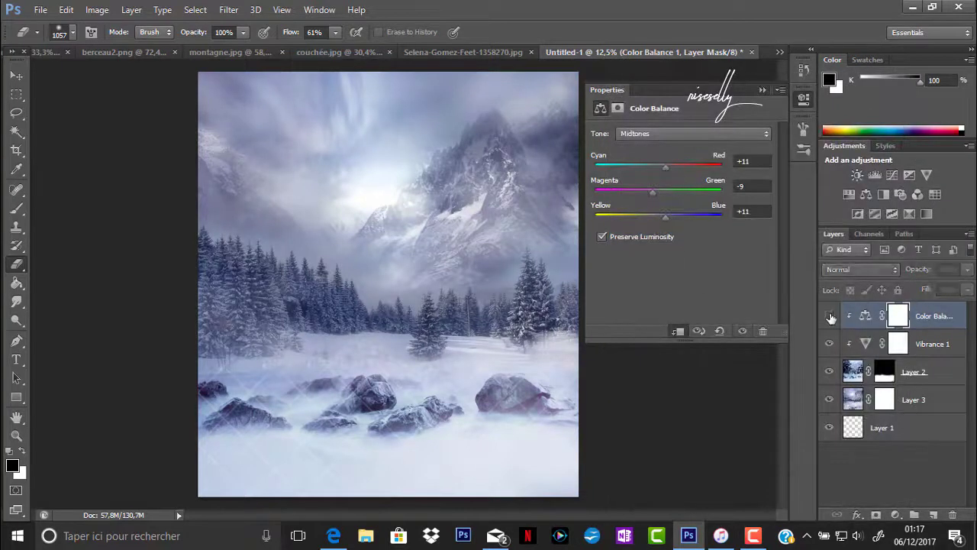
left_click(885, 372)
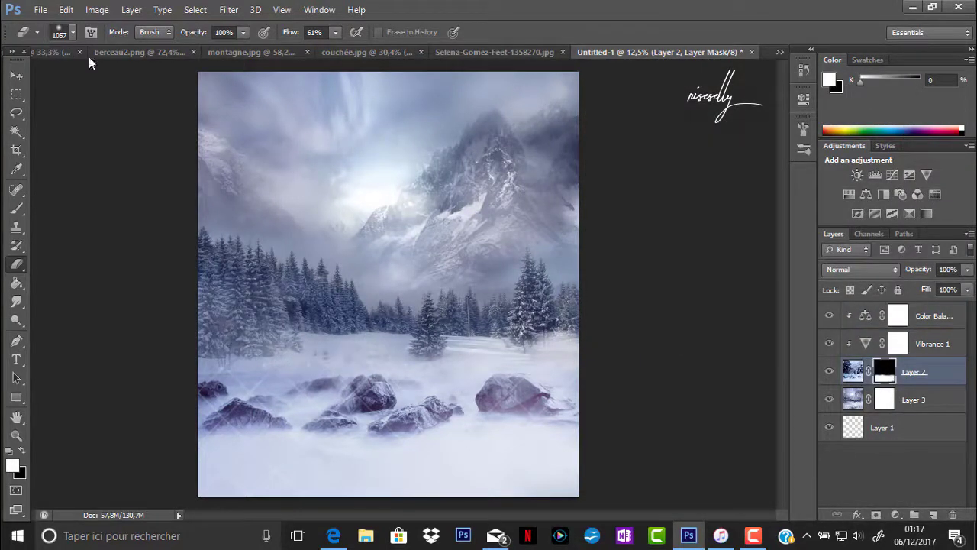
left_click(73, 33)
Lasso the sleigh in berceau2.png and copy it to its own layer
key("Return")
left_click(176, 54)
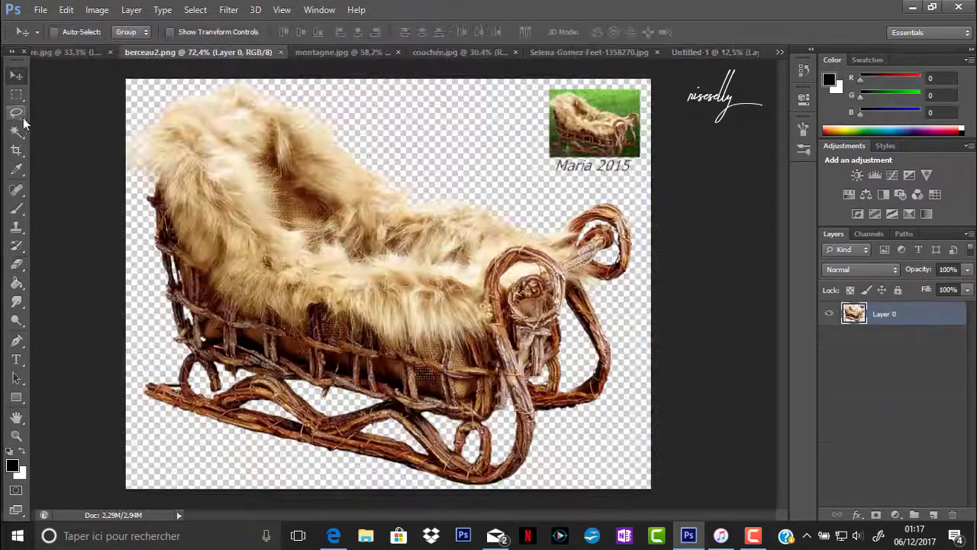
key("l")
mouse_move(680, 403)
left_mouse_down()
mouse_move(229, 131)
mouse_move(387, 169)
mouse_move(382, 382)
left_mouse_up()
key("ctrl+j")
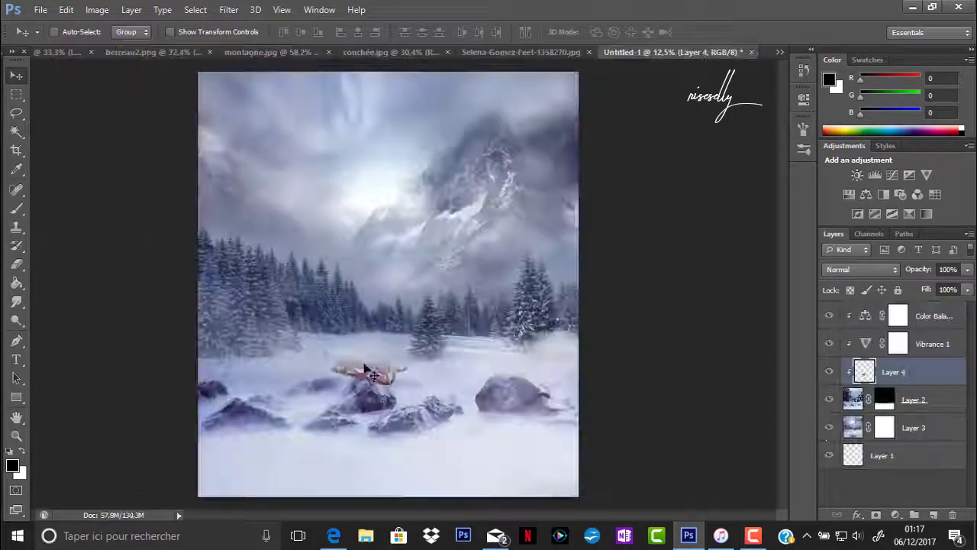
Enlarge the sleigh across the lower canvas and position it at the bottom of the scene
right_click(902, 316)
key("ctrl+t")
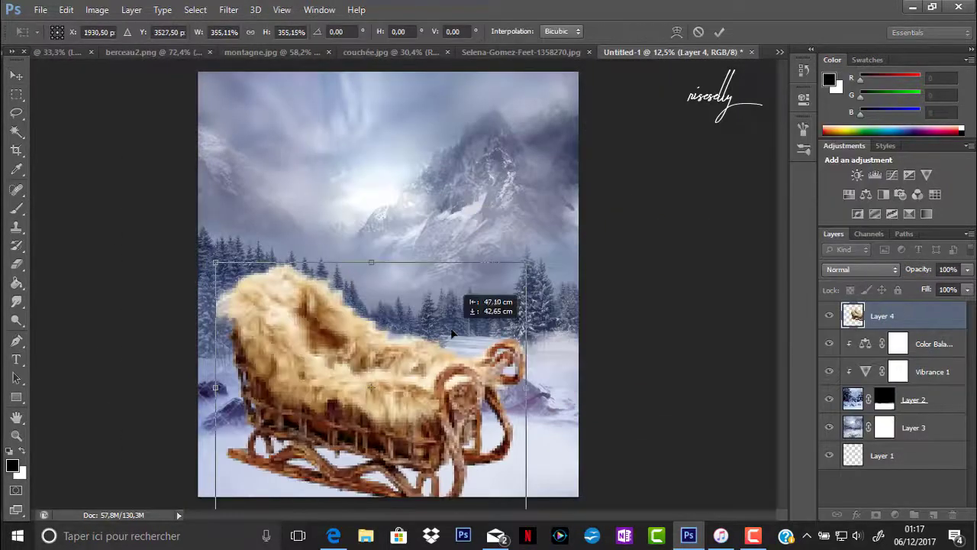
left_click_drag(434, 336, 382, 235)
key("Return")
left_click_drag(370, 363, 380, 354)
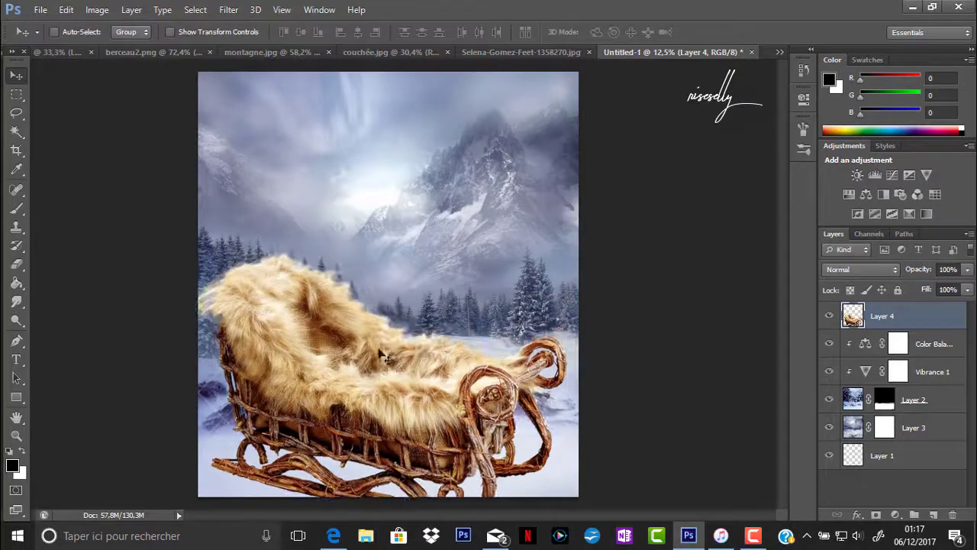
left_click(473, 52)
Lasso the woman, copy her to a layer, and scale her into the sleigh in the composite
key("l")
left_click_drag(428, 78, 261, 128)
key("ctrl+j")
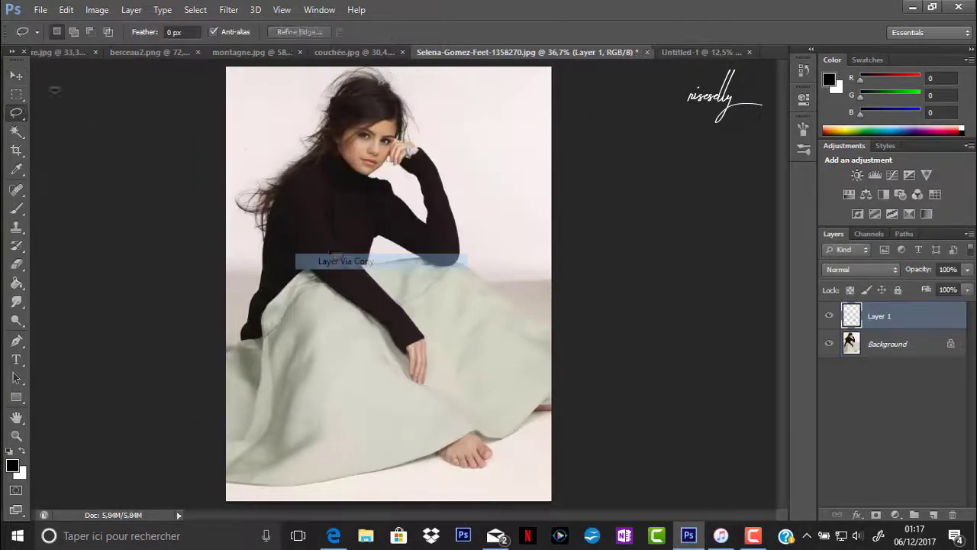
left_click_drag(382, 252, 359, 320)
key("ctrl+t")
mouse_move(430, 234)
left_mouse_down()
mouse_move(527, 206)
mouse_move(464, 227)
left_mouse_up()
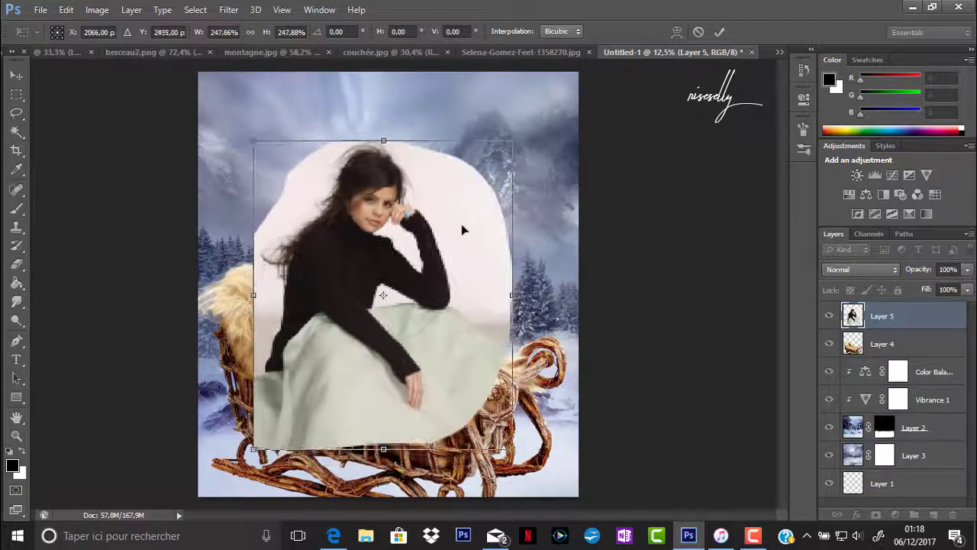
key("Return")
Add a layer mask and hide the white backdrop beside her hair using Magic Wand selections
left_click(71, 36)
key("Escape")
key("Delete")
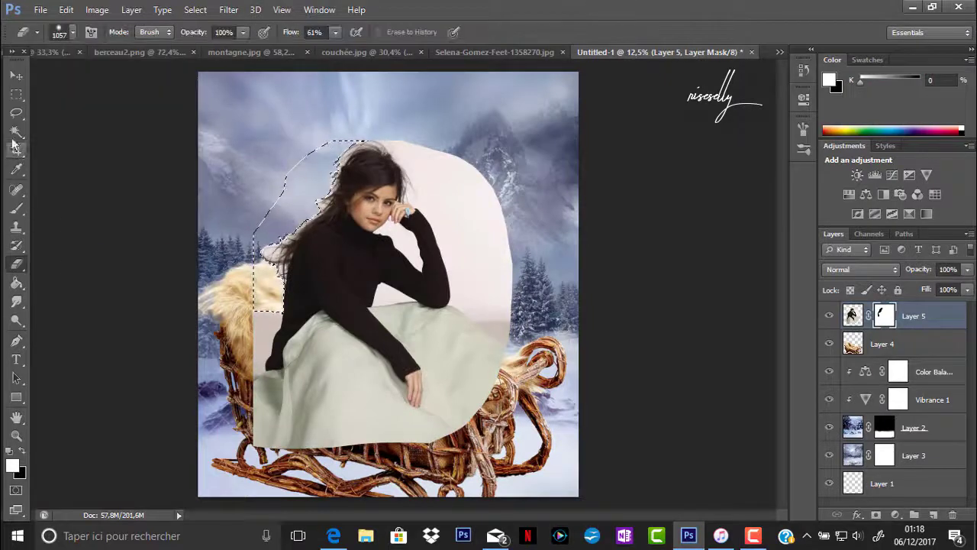
key("w")
left_click(474, 191)
key("Delete")
key("ctrl+d")
key("l")
key("w")
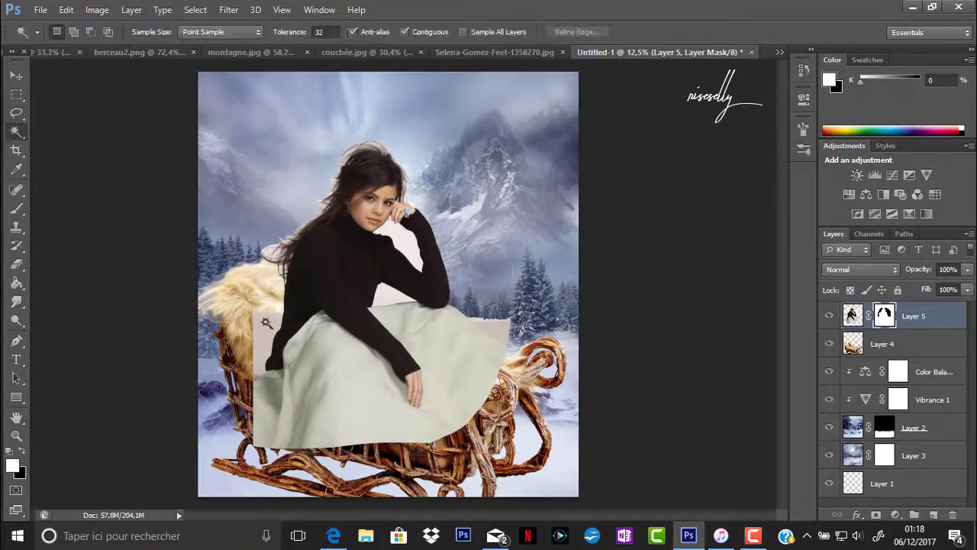
Erase the beige edges around her skirt on the mask with a 236 px eraser
key("e")
left_click_drag(264, 320, 271, 446)
left_click(73, 32)
left_click_drag(149, 76, 77, 76)
left_click(462, 351)
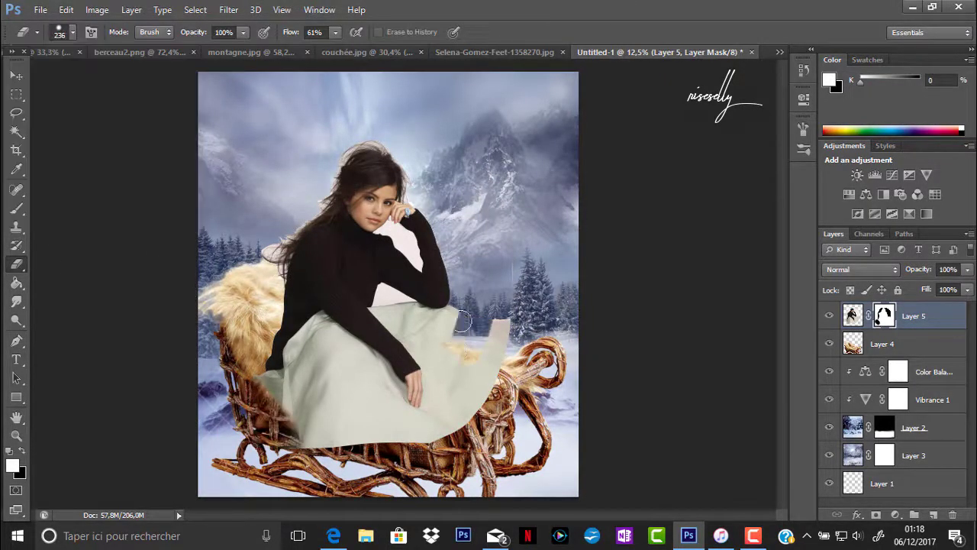
left_click_drag(489, 397, 268, 389)
key("ctrl+alt+z")
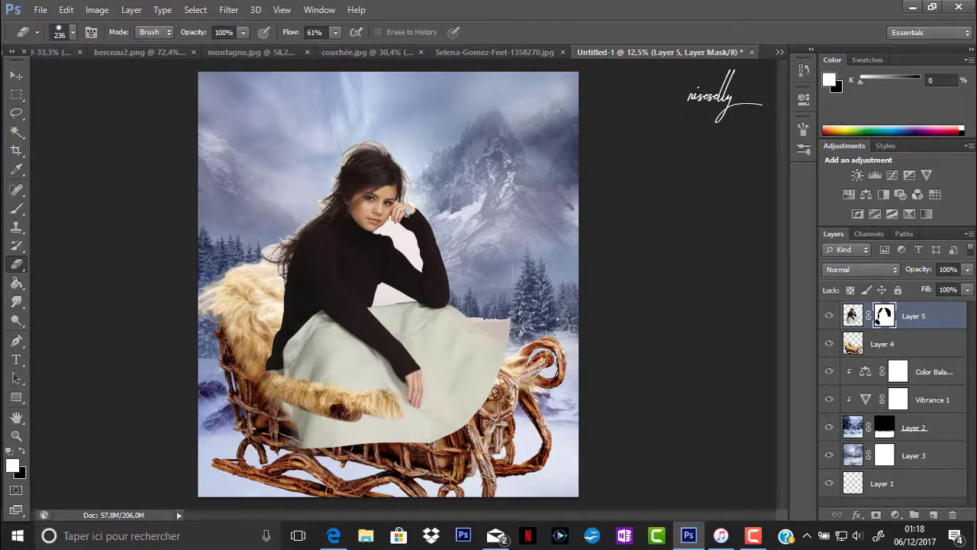
Temporarily lower her opacity to nudge her left and down into the sleigh, then restore it
left_click_drag(968, 269, 942, 286)
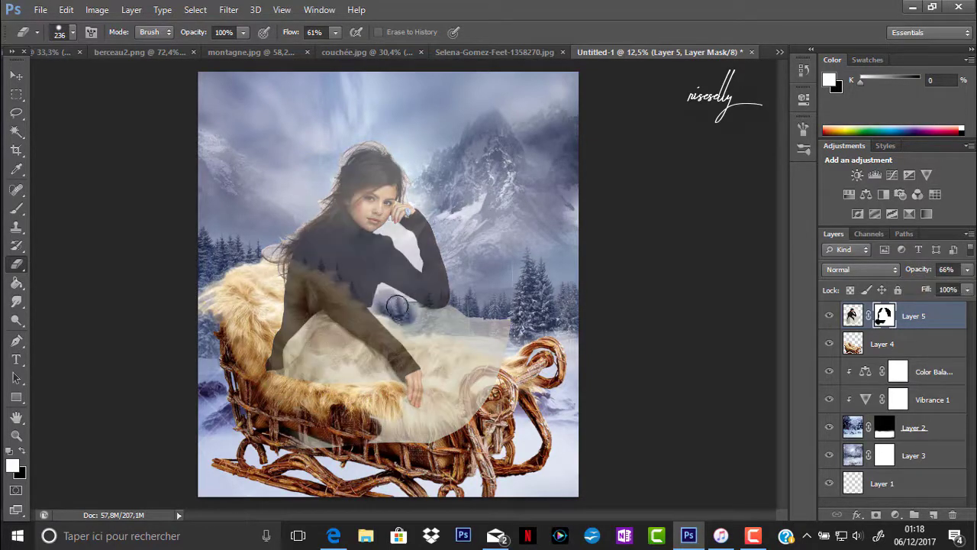
left_click_drag(395, 227, 389, 250)
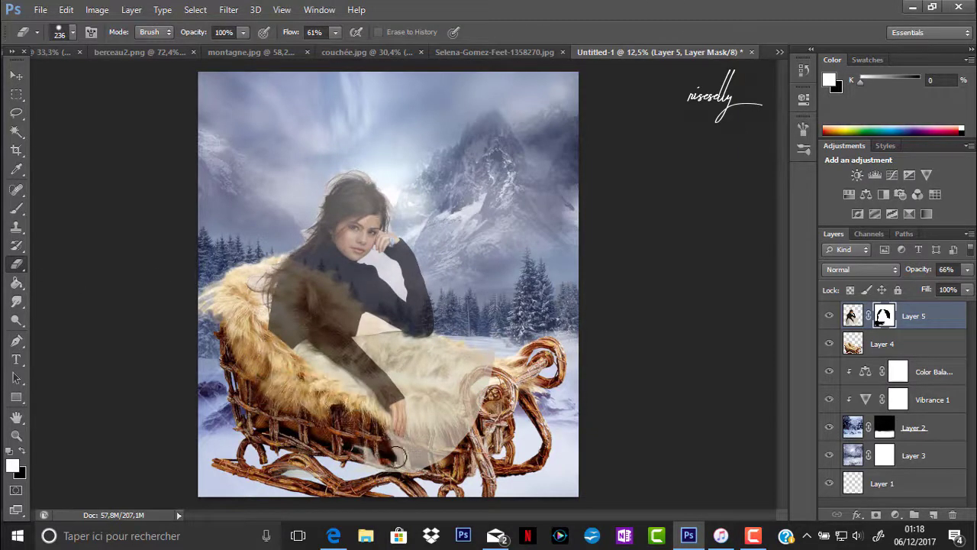
left_click_drag(967, 269, 924, 279)
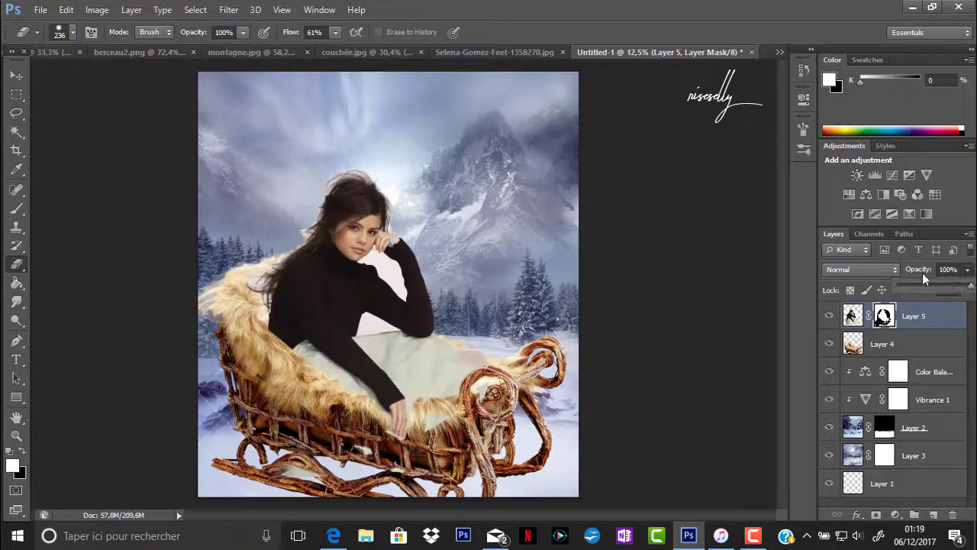
Hide the remaining white backdrop by her neck, arm and lower body on the mask
scroll(359, 229, "up", 5)
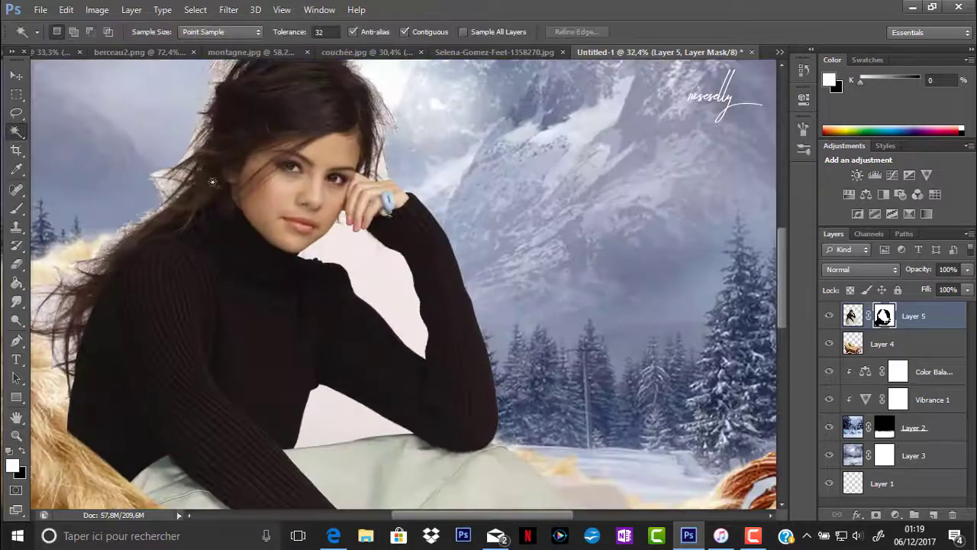
left_click_drag(305, 233, 416, 348)
key("w")
left_click(504, 436)
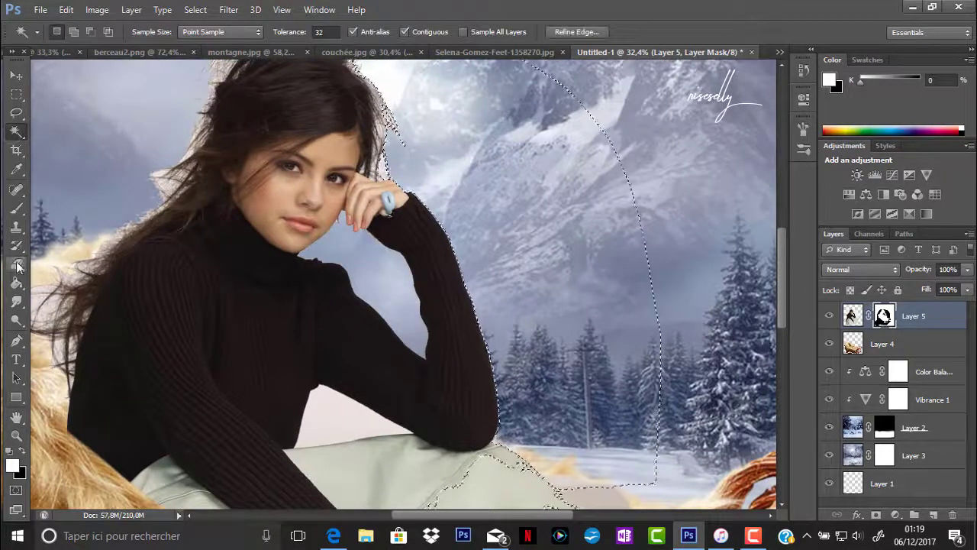
key("e")
key("w")
key("e")
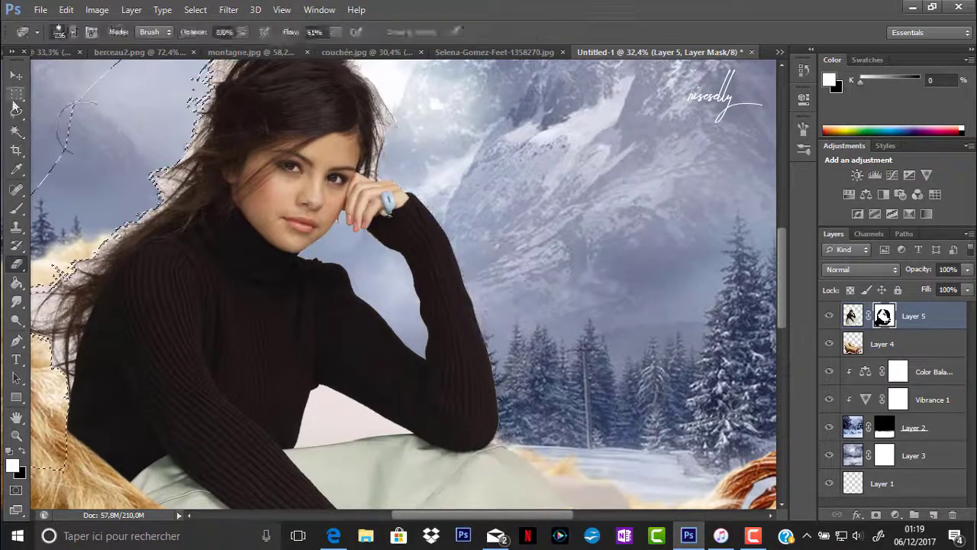
key("l")
scroll(733, 310, "down", 5)
Erase on the mask with the eraser resized to 49, 77 and then 197 px
key("e")
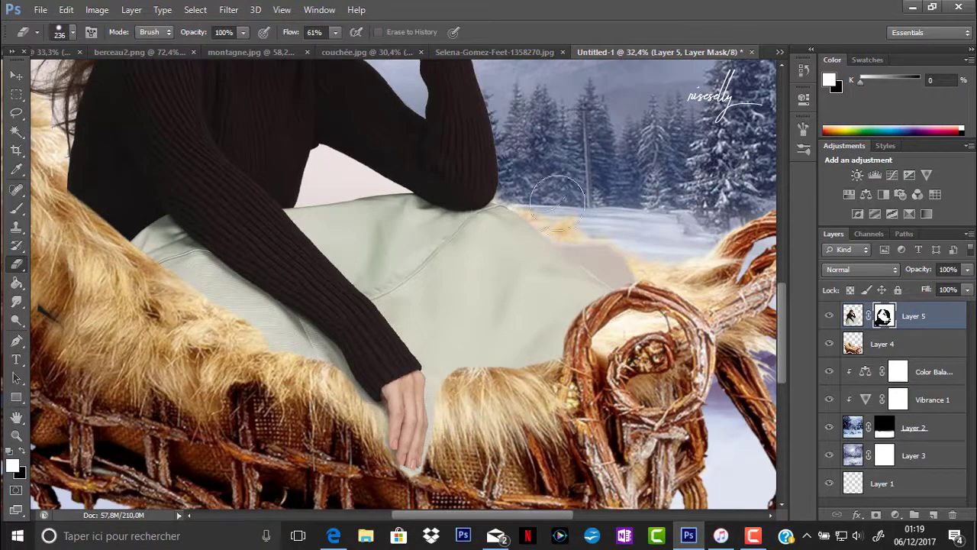
key("l")
key("e")
scroll(377, 336, "down", 2)
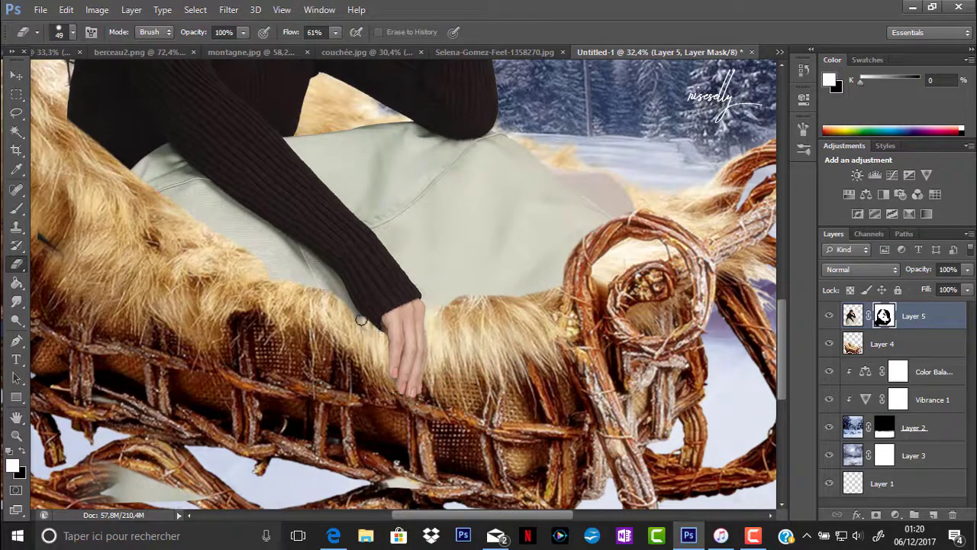
left_click(73, 32)
left_click_drag(54, 79, 70, 78)
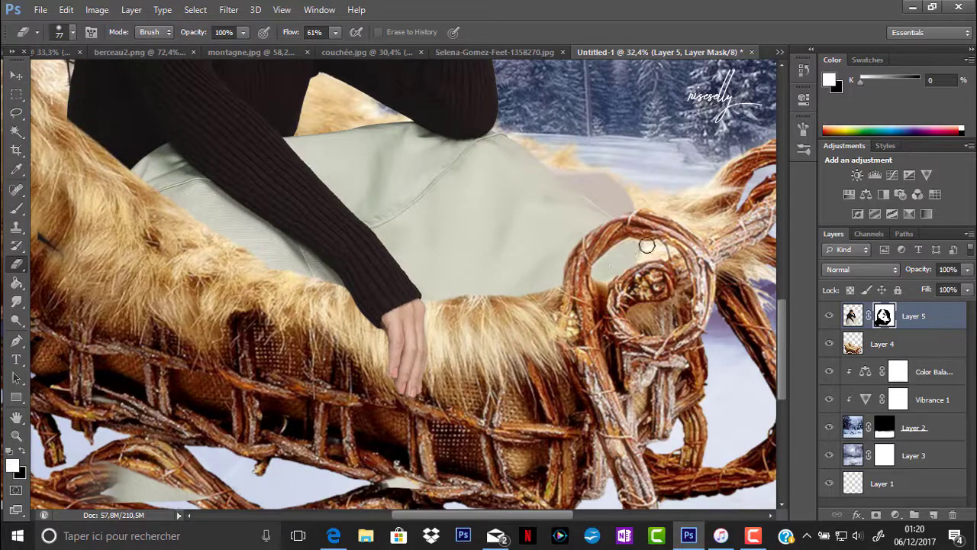
left_click(72, 32)
left_click_drag(70, 79, 96, 78)
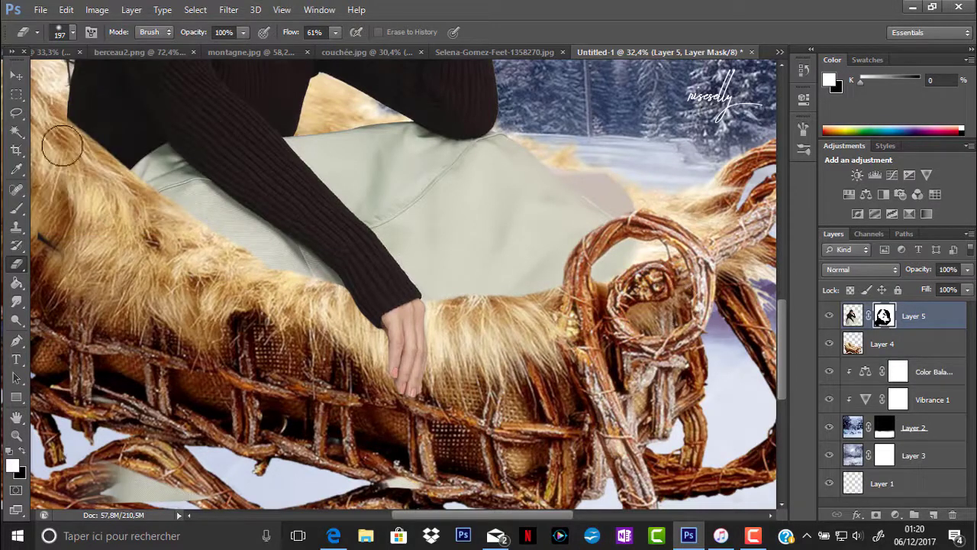
key("ctrl+0")
Shrink and slightly tilt the woman to sit better in the sleigh
key("ctrl+t")
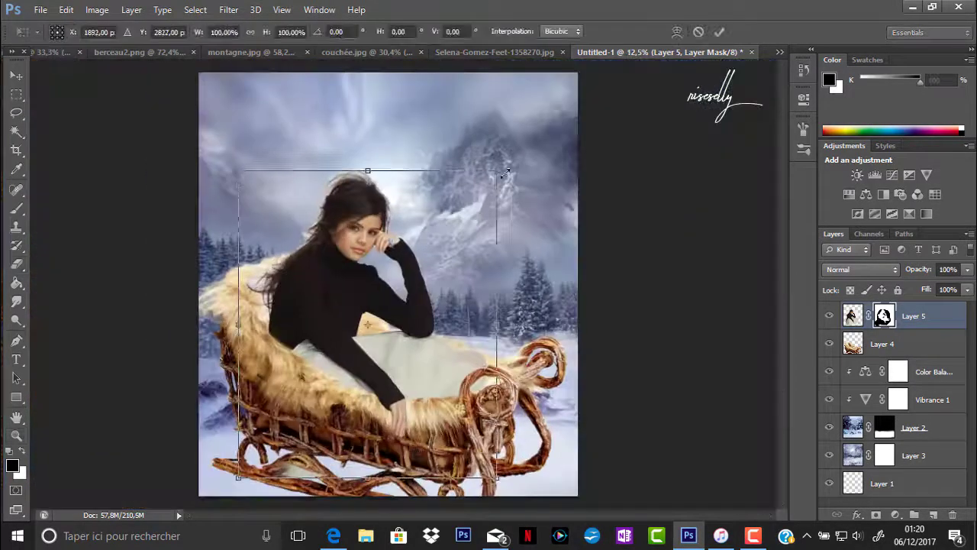
left_click_drag(569, 252, 574, 226)
key("Return")
key("z")
mouse_move(328, 297)
left_mouse_down()
mouse_move(313, 297)
mouse_move(330, 297)
left_mouse_up()
Zoom in on her lower body and duplicate the woman's masked layer
key("v")
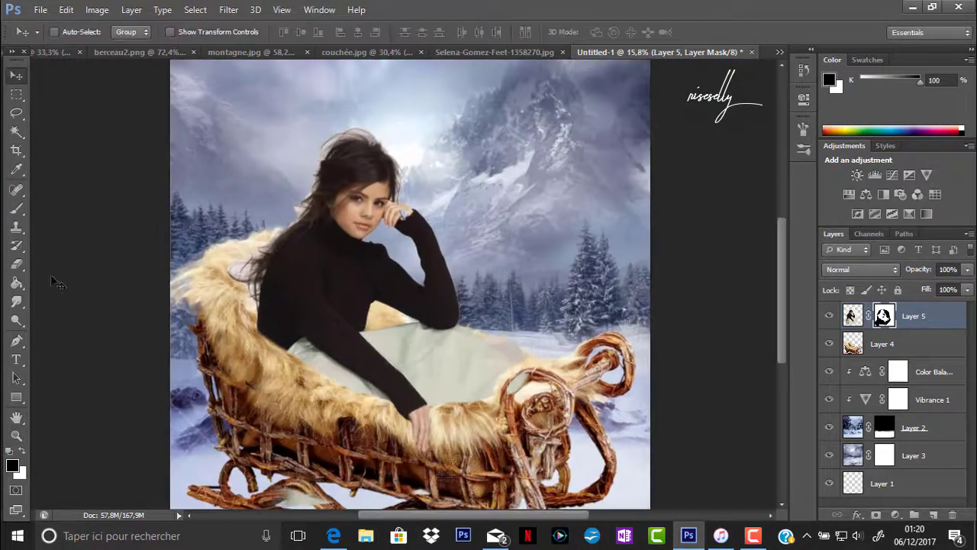
key("e")
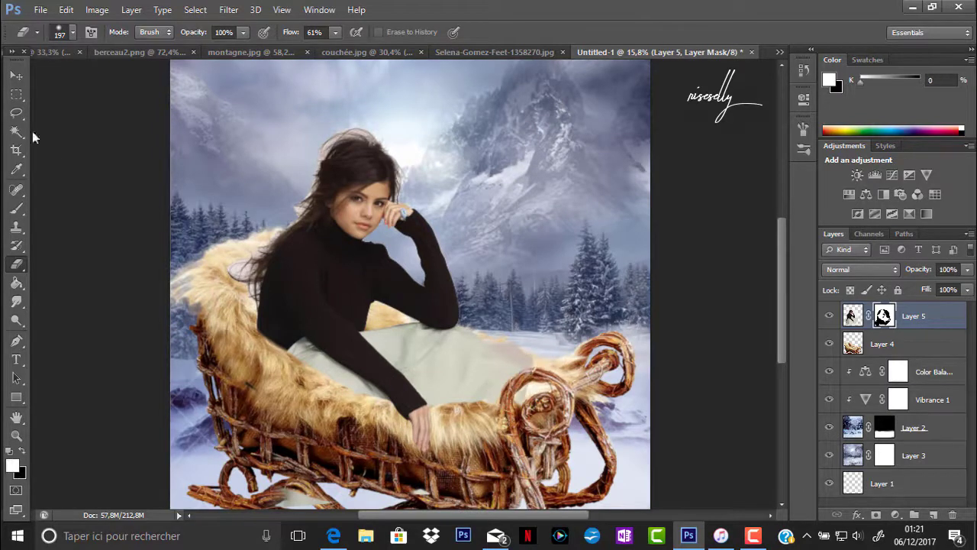
left_click(16, 112)
left_click(16, 263)
key("l")
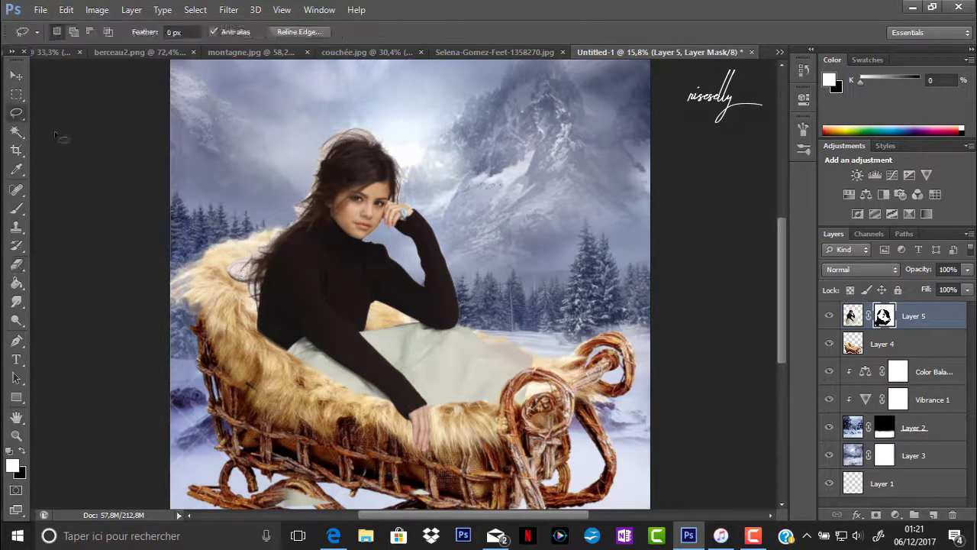
key("e")
key("z")
left_click_drag(338, 391, 397, 390)
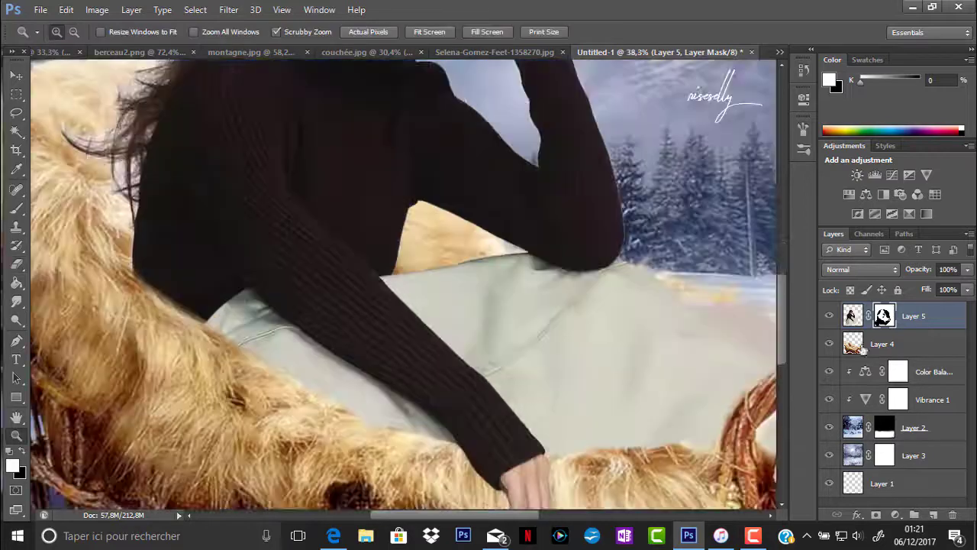
key("ctrl+j")
Hide the original woman layer and erase on the copy's mask with a 168 px brush at 75% flow
left_click(829, 343)
left_click(18, 281)
left_click(16, 263)
left_click(73, 32)
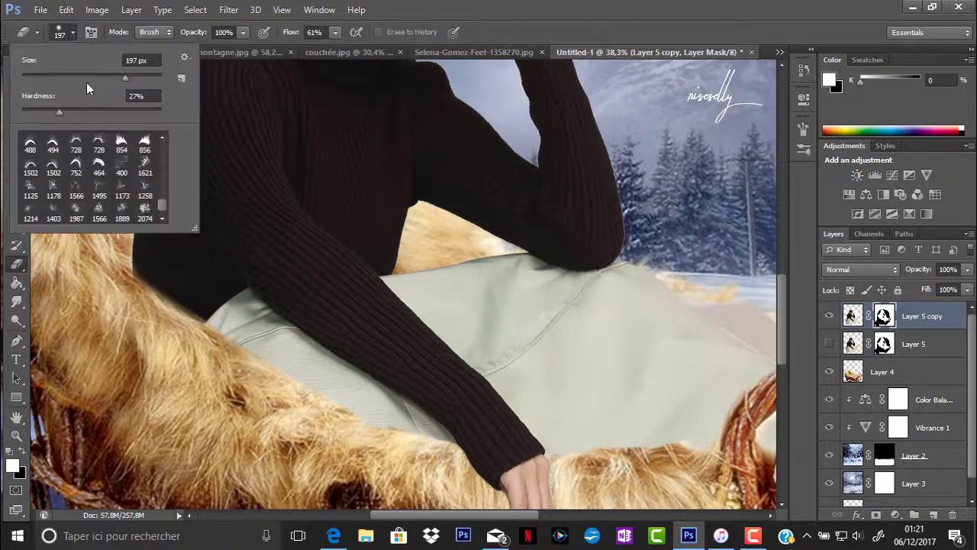
scroll(114, 183, "down", 2)
double_click(116, 181)
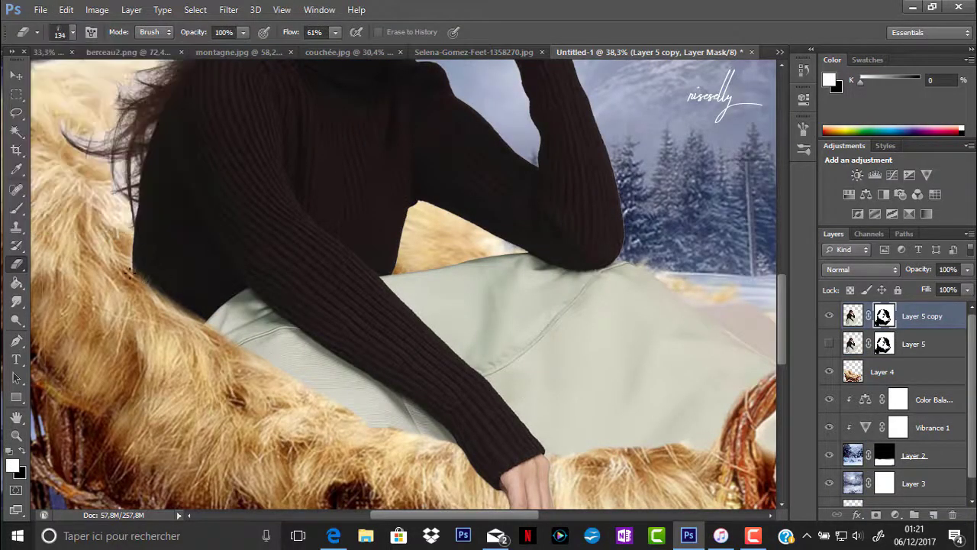
left_click(335, 32)
left_click(72, 32)
left_click_drag(103, 77, 116, 77)
key("Return")
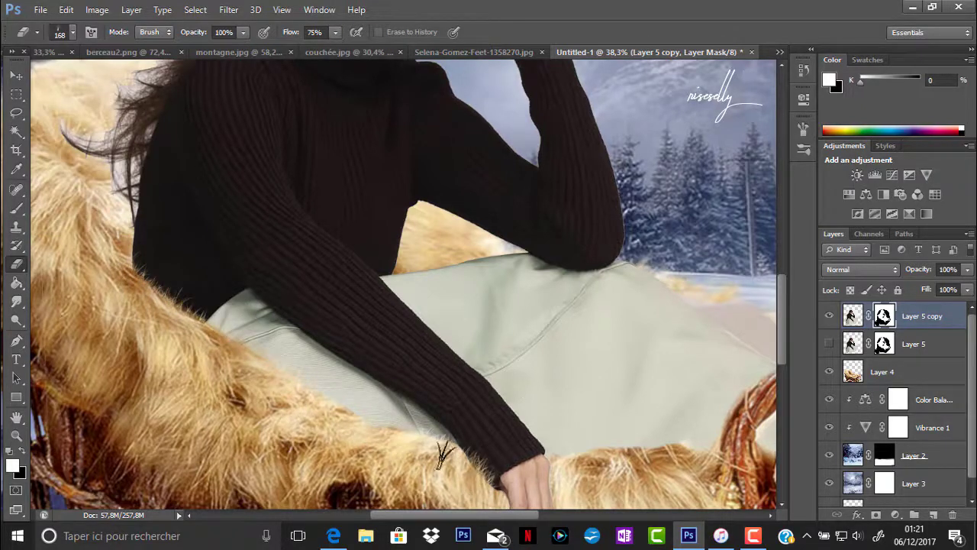
Continue masking along the fur edge with brush sizes of 112, 380 and then 157 px
scroll(309, 456, "right", 5)
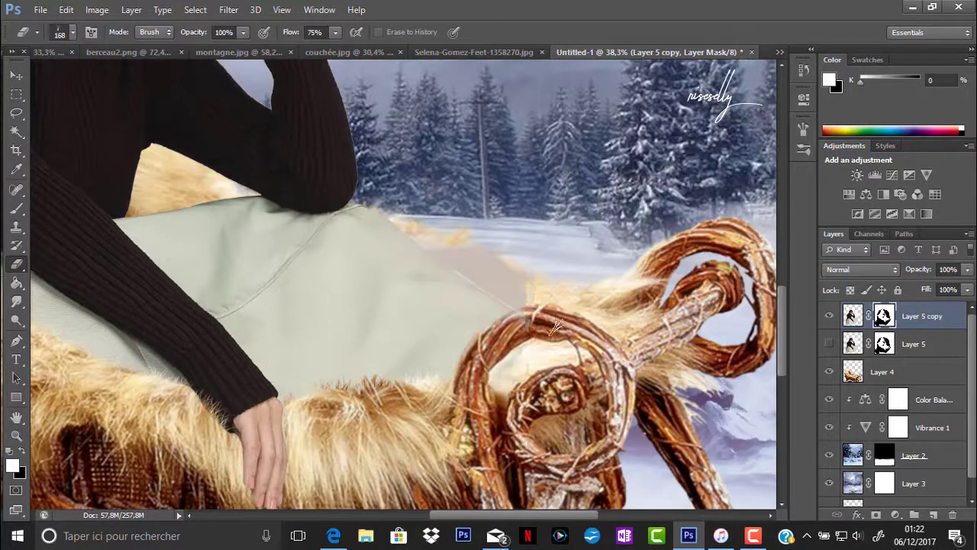
scroll(303, 288, "down", 3)
scroll(344, 342, "down", 1)
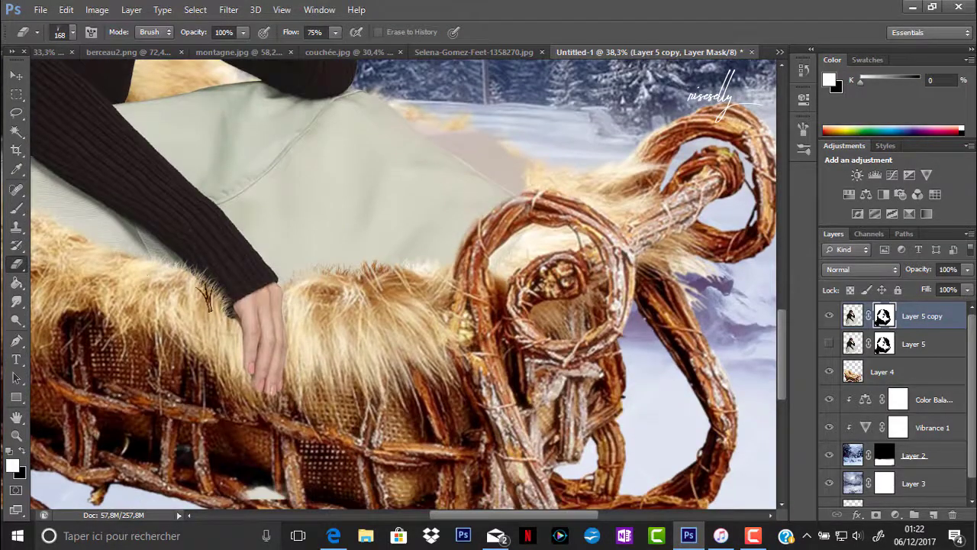
scroll(236, 349, "up", 3)
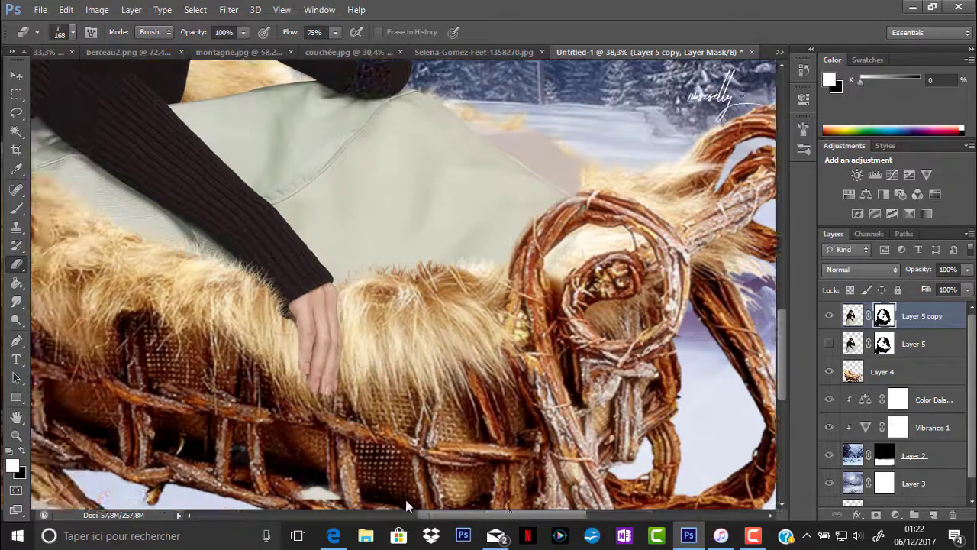
scroll(236, 305, "left", 7)
right_click(236, 202)
double_click(122, 177)
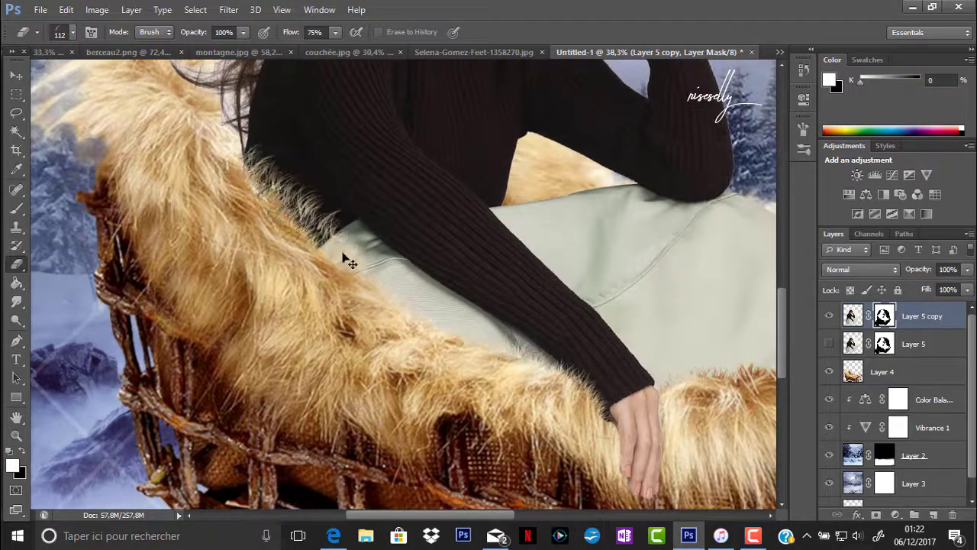
left_click(72, 32)
double_click(99, 153)
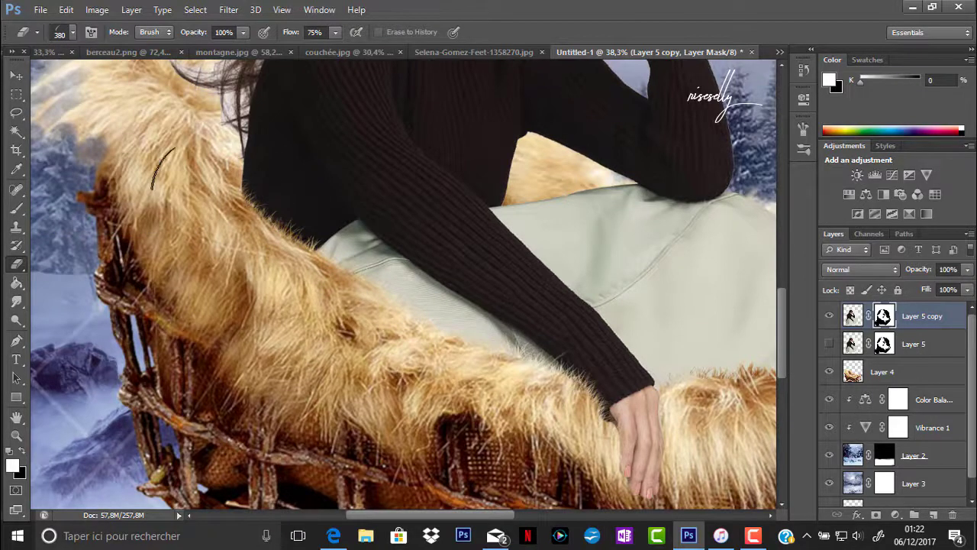
left_click(72, 32)
left_click_drag(126, 79, 118, 79)
key("Return")
Mask fur strands over her sweater with a fur-strand brush, then zoom out to the whole composition
scroll(344, 252, "down", 5)
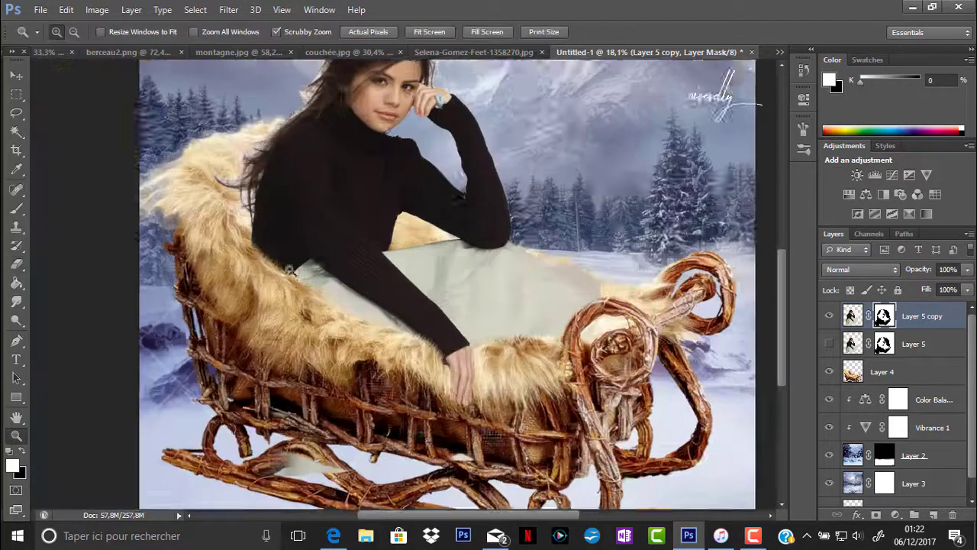
scroll(344, 252, "up", 8)
left_click(72, 32)
scroll(131, 203, "up", 1)
left_click_drag(162, 200, 162, 174)
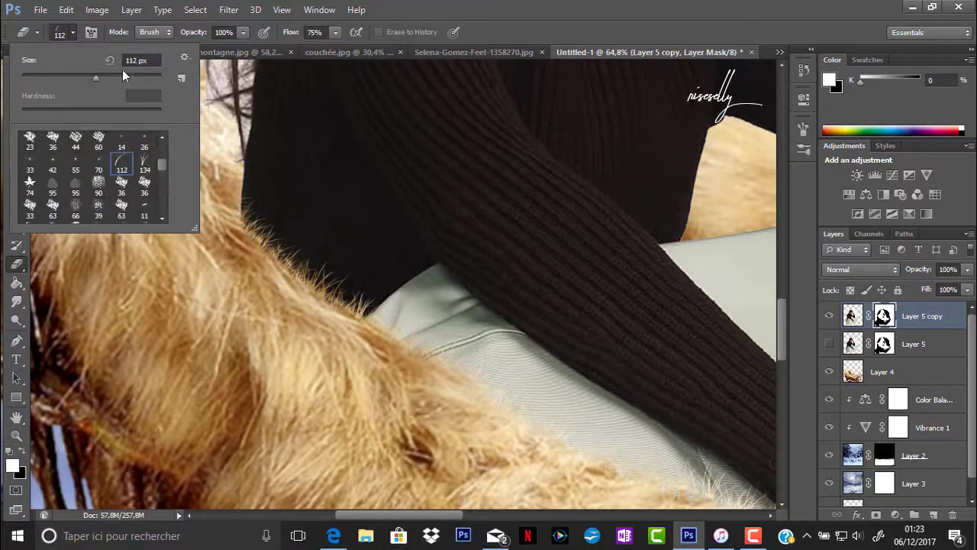
double_click(116, 176)
scroll(329, 350, "down", 5)
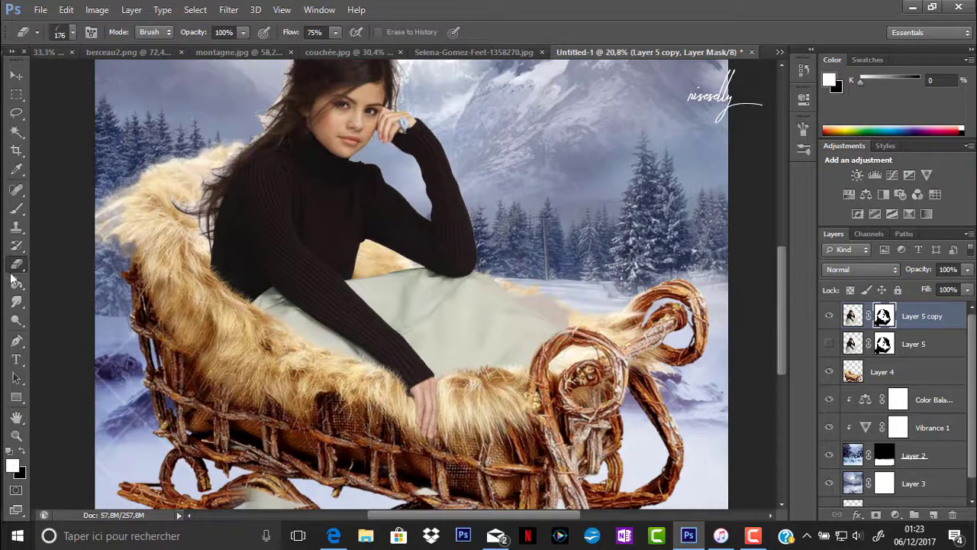
left_click(72, 32)
scroll(99, 153, "up", 5)
left_click(12, 434)
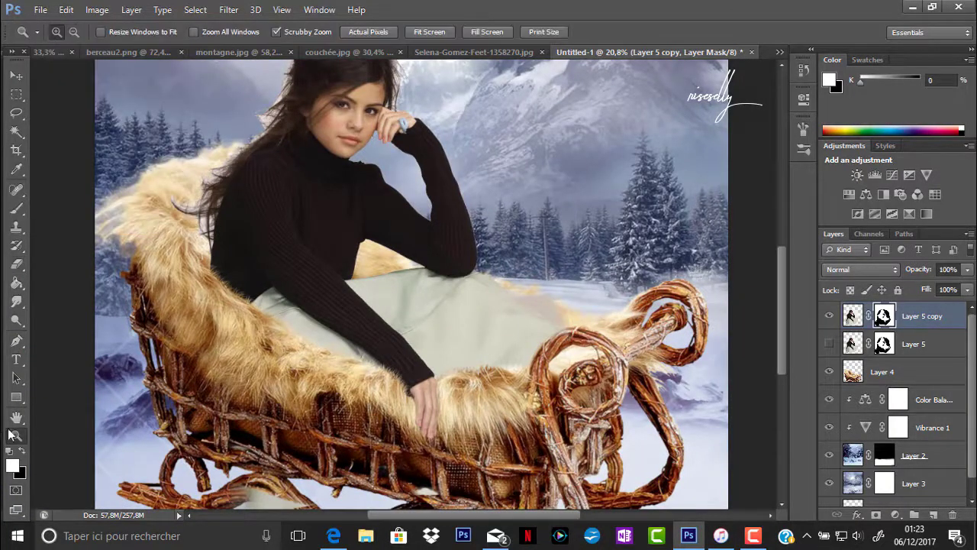
left_click_drag(386, 283, 321, 311)
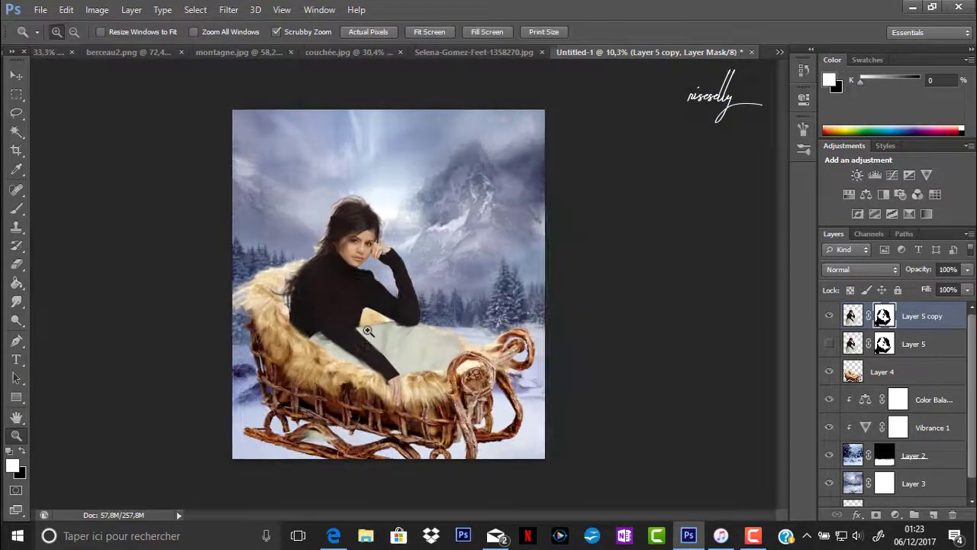
left_click(886, 372)
Clip a Brightness/Contrast layer to the sleigh and fill its mask with black
left_click(896, 515)
left_click(886, 260)
right_click(917, 371)
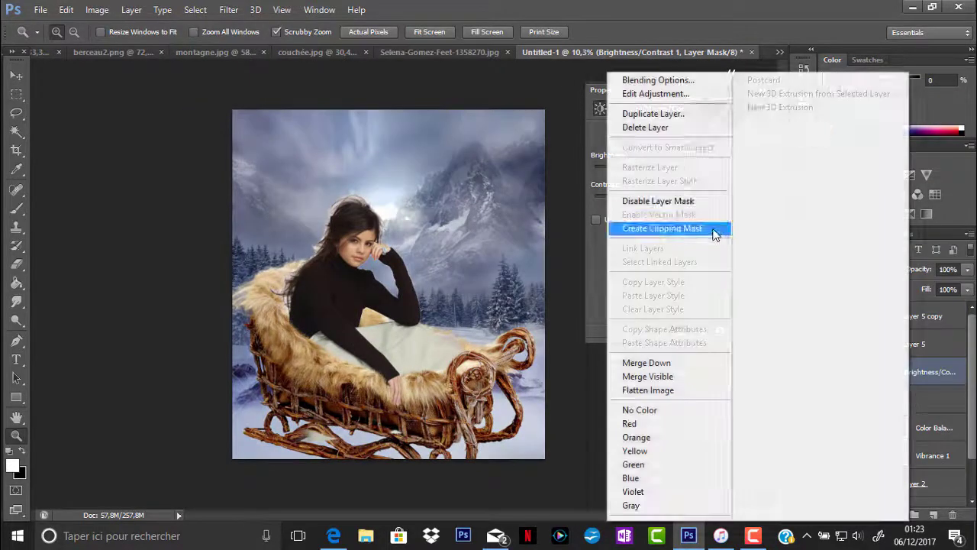
left_click(715, 229)
key("g")
key("d")
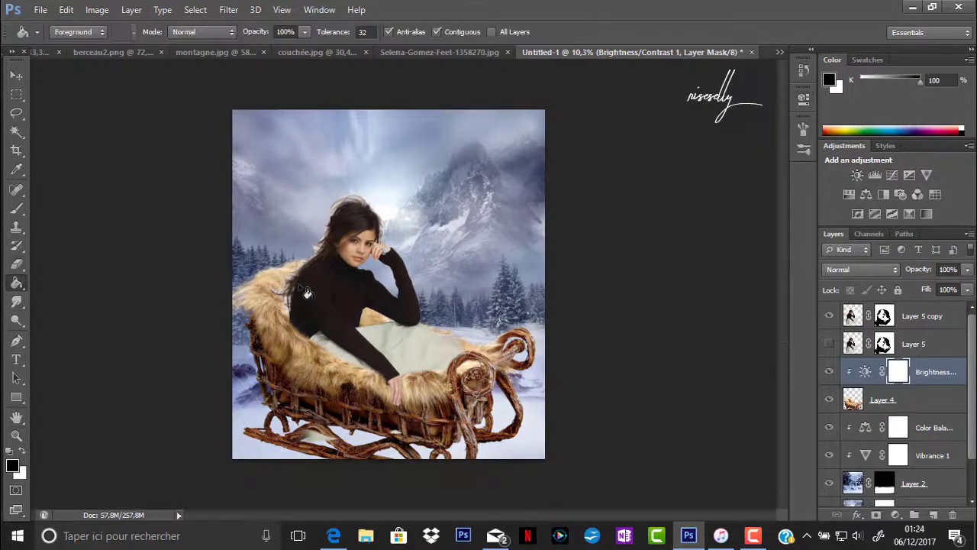
left_click(305, 292)
key("e")
left_click(72, 31)
Group the background layers from Color Balance to Layer 3 and add a black-masked Brightness/Contrast above
scroll(926, 392, "down", 1)
left_click(927, 392)
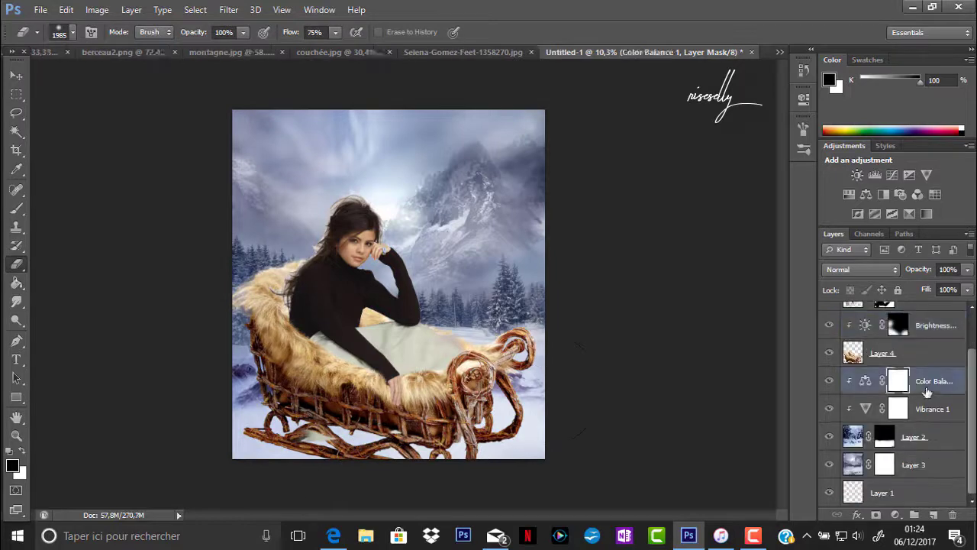
left_click(913, 464, "shift")
key("ctrl+g")
left_click(858, 175)
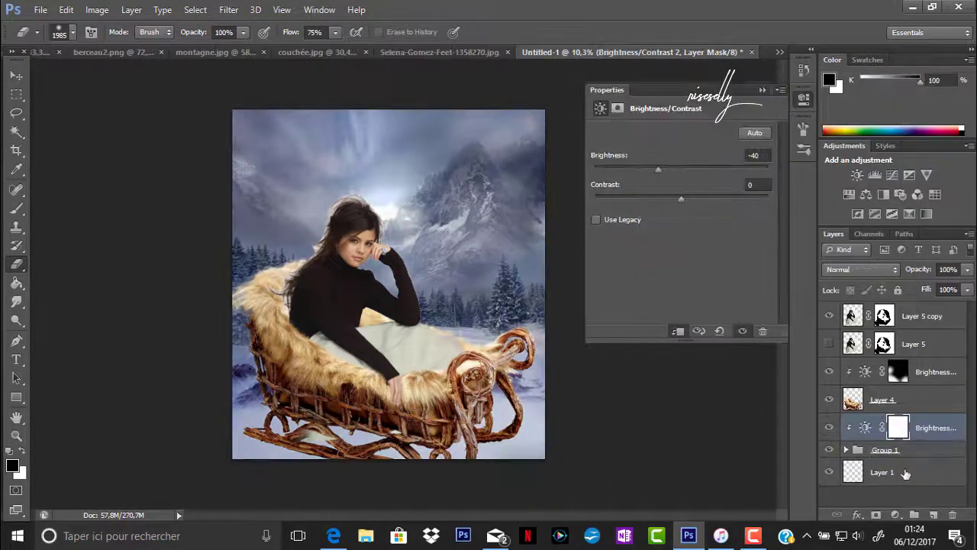
key("g")
left_click(245, 343)
key("e")
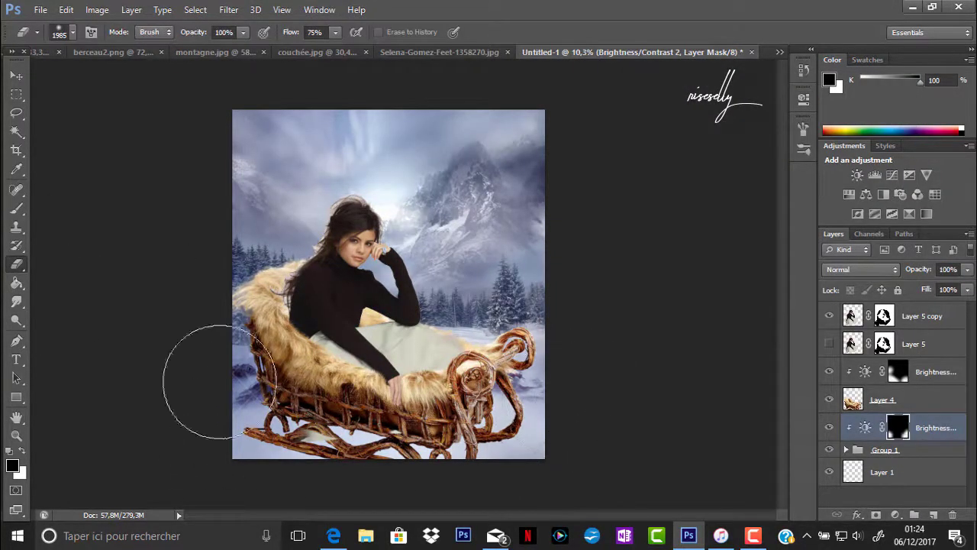
Paint dark shading along the image bottom on new Soft Light Layer 6
left_click(935, 515)
key("b")
left_click(72, 31)
left_click(44, 142)
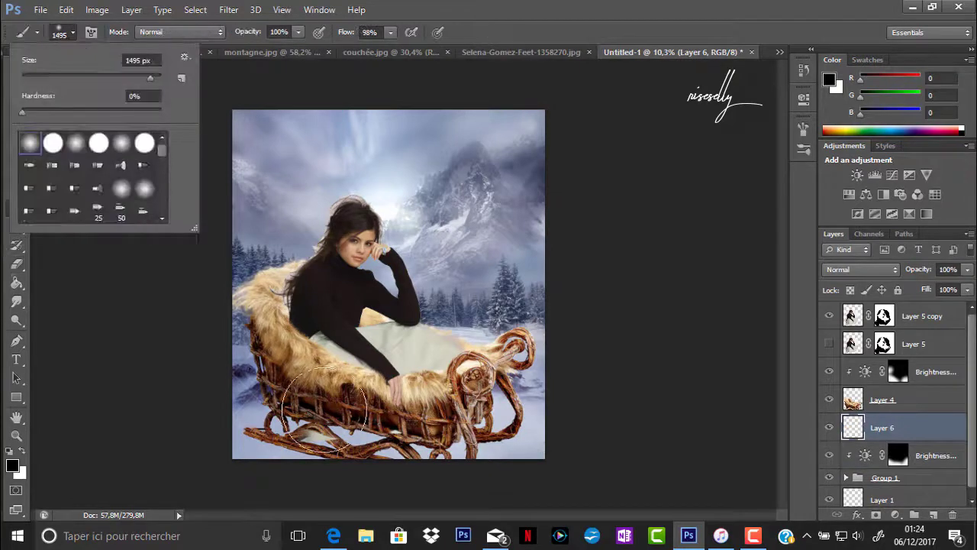
left_click_drag(252, 459, 535, 458)
left_click(885, 269)
left_click(844, 248)
Paint a soft shadow beneath the sleigh on new Layer 7
left_click(930, 514)
left_click_drag(252, 459, 458, 469)
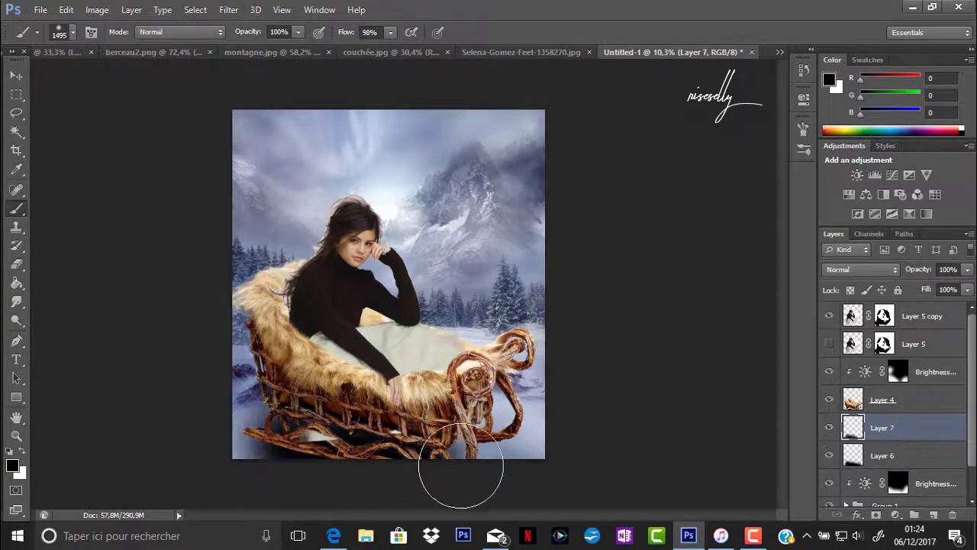
key("z")
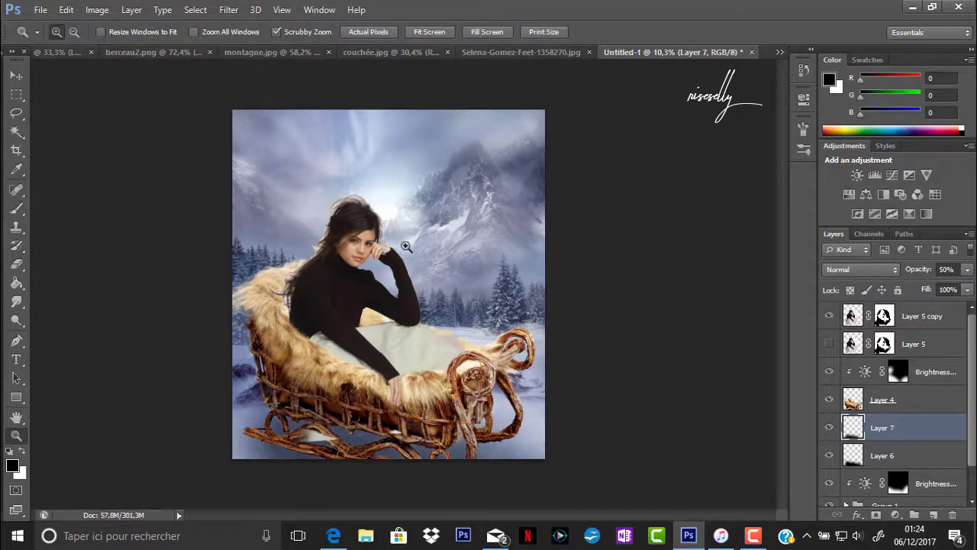
left_click_drag(405, 248, 413, 252)
Select the woman's layer mask and adjust the eraser brush hardness
key("e")
left_click(884, 316)
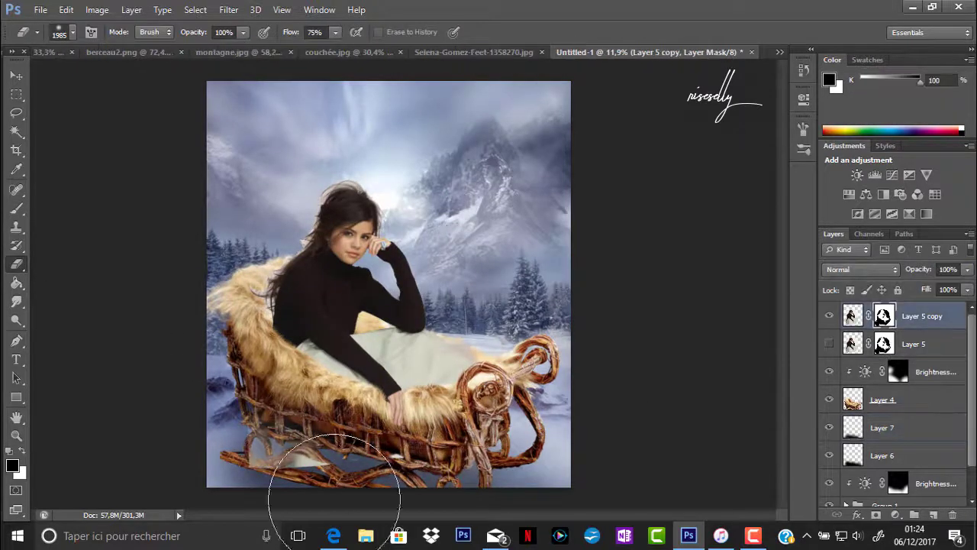
left_click(65, 32)
left_click_drag(115, 113, 138, 116)
key("Return")
Zoom in on the woman's face with the eraser ready on her mask
key("x")
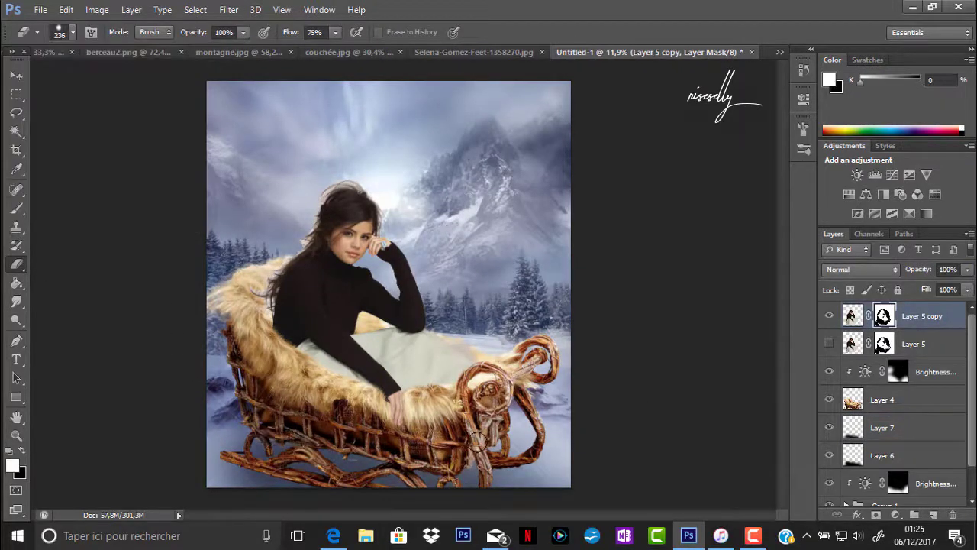
key("z")
mouse_move(280, 217)
left_mouse_down()
mouse_move(297, 262)
mouse_move(305, 252)
left_mouse_up()
key("e")
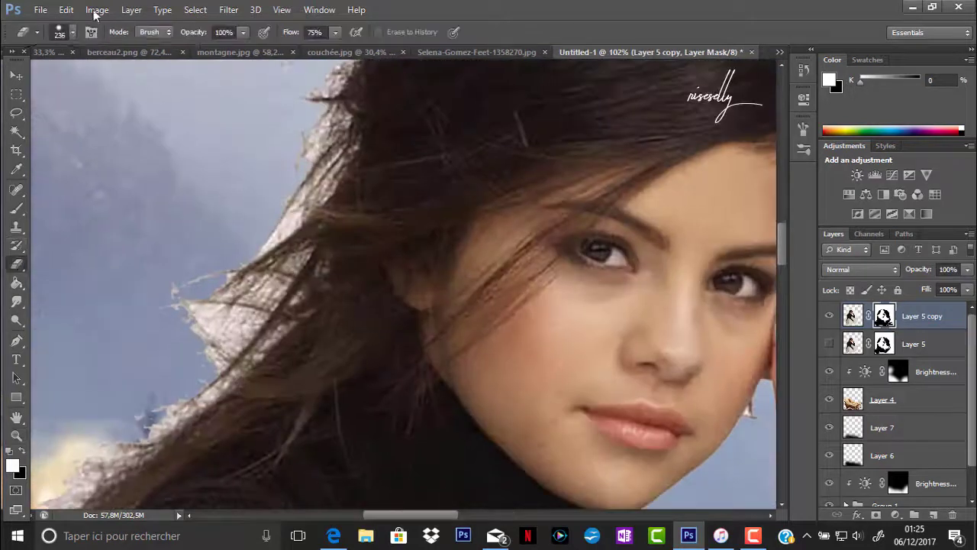
right_click(279, 135)
key("Return")
Set the brush's Shape Dynamics size jitter to follow pen pressure
right_click(287, 202)
key("Return")
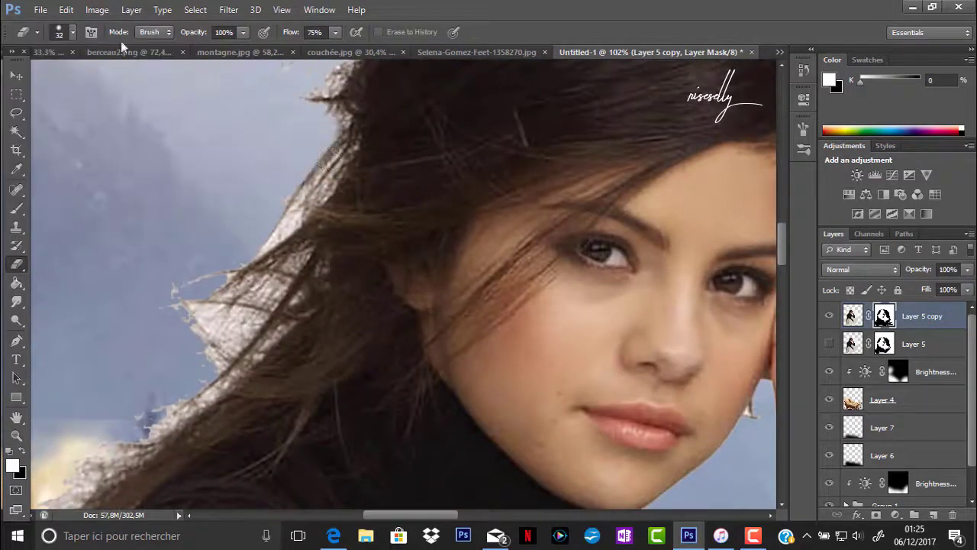
key("F5")
left_click(574, 169)
left_click(710, 167)
left_click(707, 213)
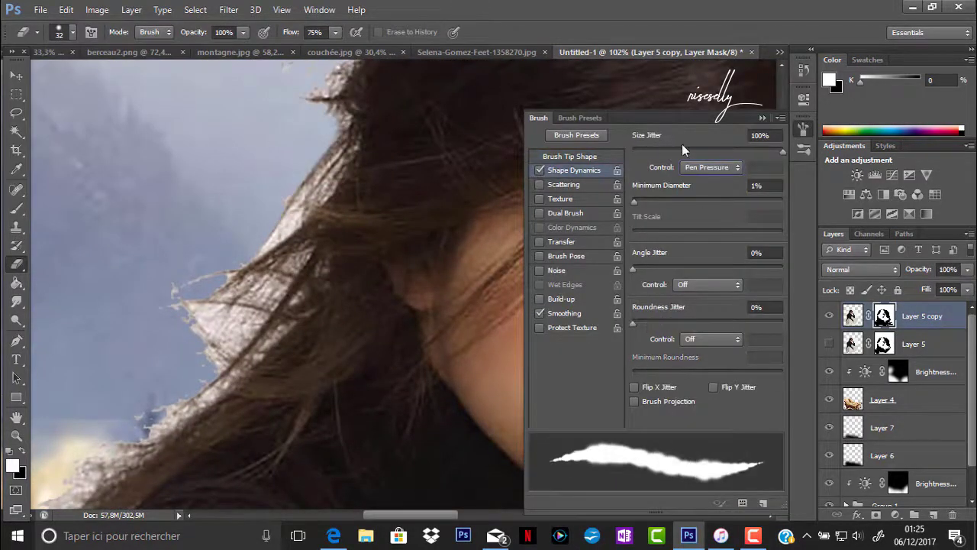
key("F5")
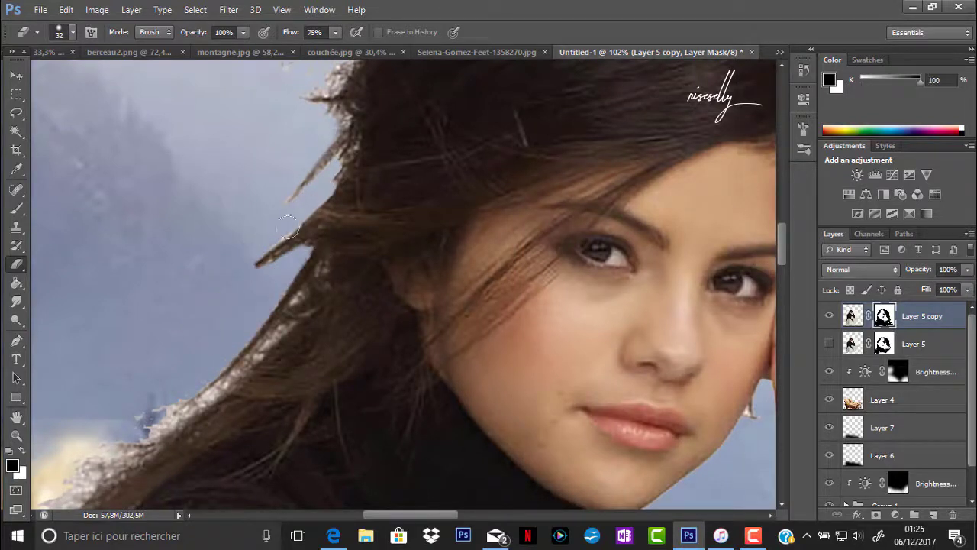
Paint wispy hair strands on the Layer 5 copy mask
left_click_drag(784, 258, 784, 230)
left_click_drag(435, 133, 359, 244)
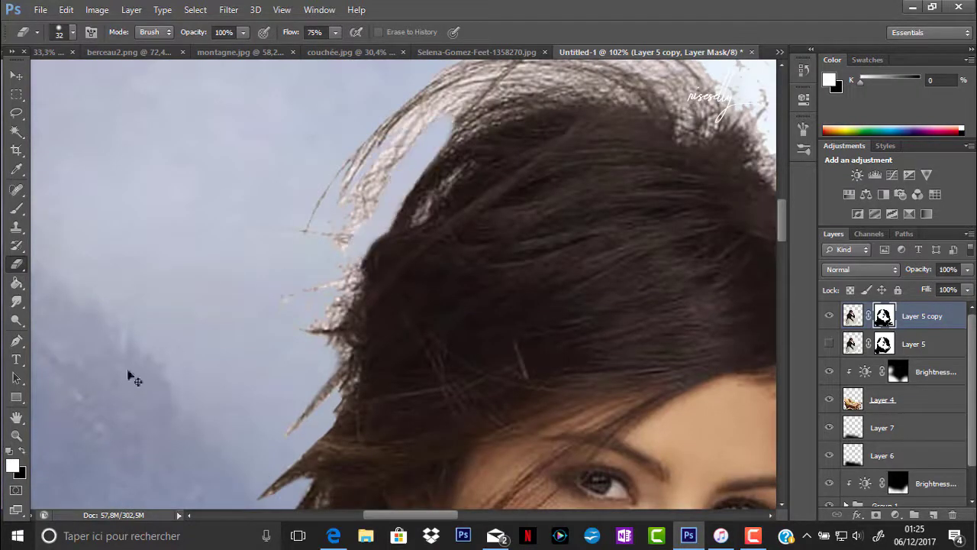
key("ctrl+0")
scroll(338, 278, "up", 3)
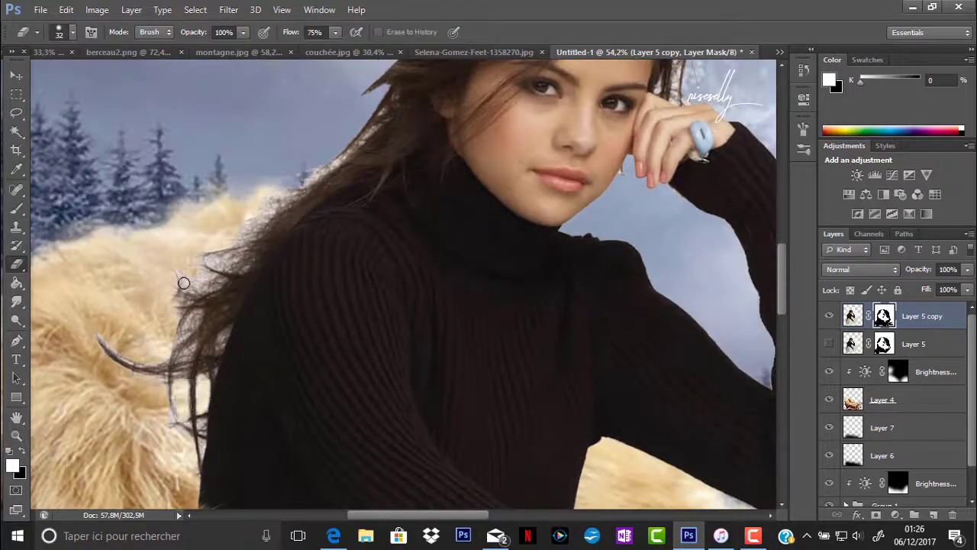
With a 110 px brush at 39%, restore wispy strands along the top of the hair
right_click(183, 283)
left_click_drag(46, 58, 114, 57)
key("Return")
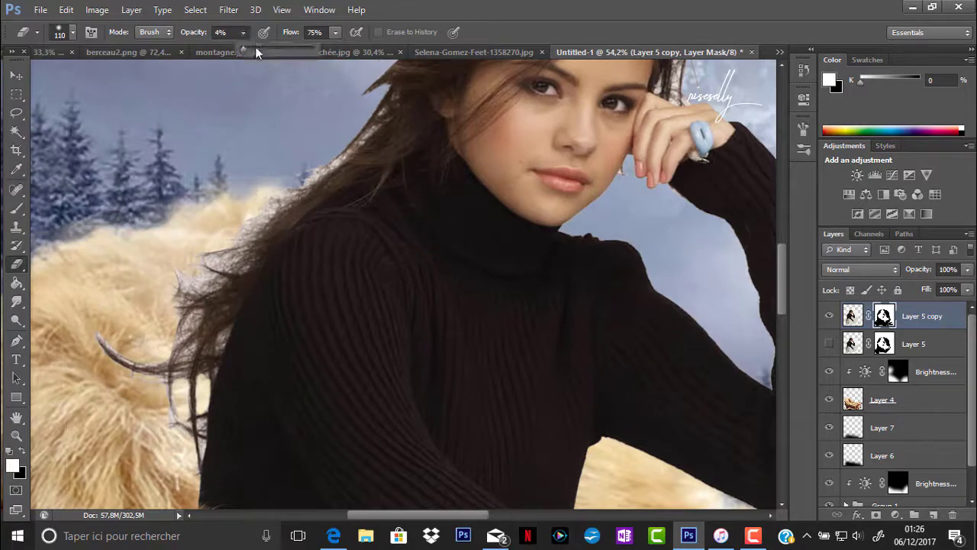
key("3")
key("9")
scroll(241, 215, "up", 5)
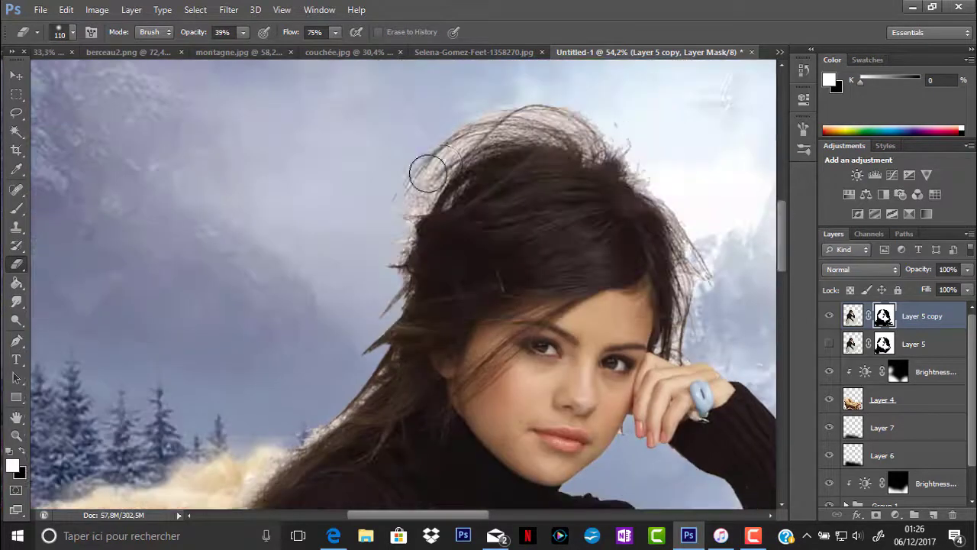
left_click_drag(428, 163, 610, 124)
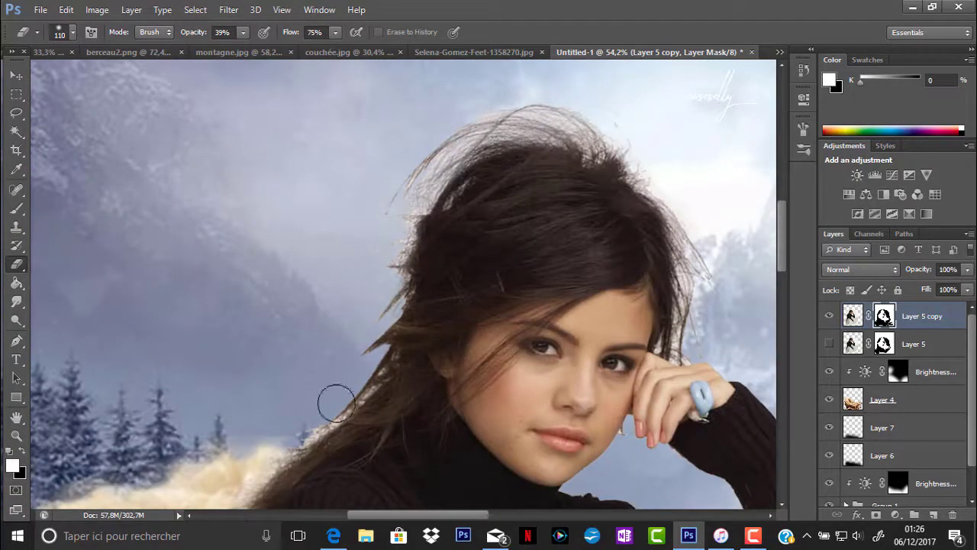
Reset to a 40 px full-strength brush, zoom out and hide the original Layer 5
key("0")
left_click(72, 32)
key("Return")
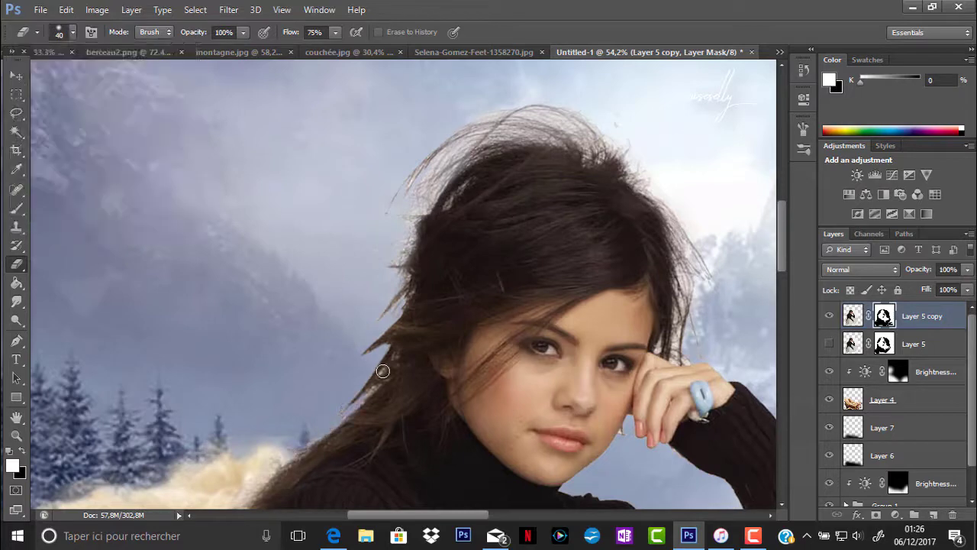
scroll(640, 287, "down", 3)
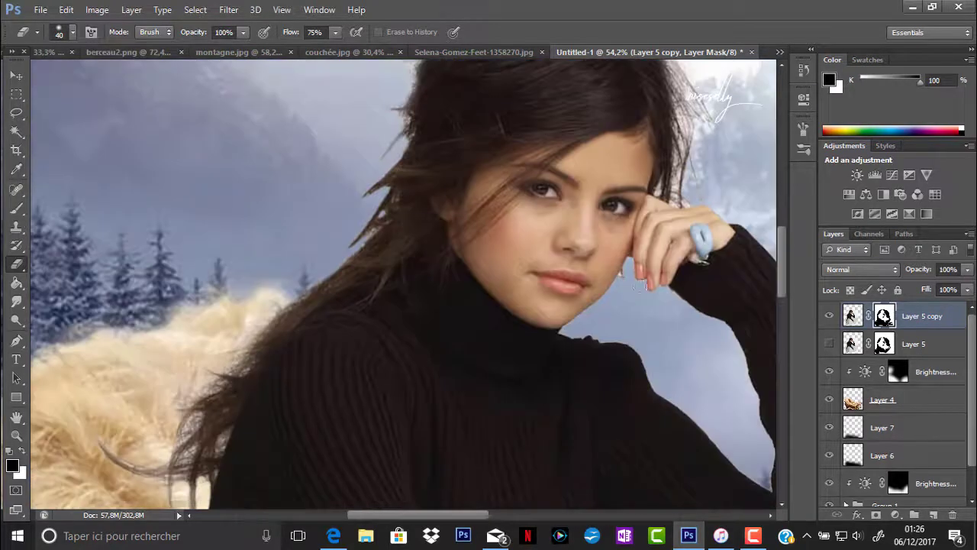
left_click(16, 435)
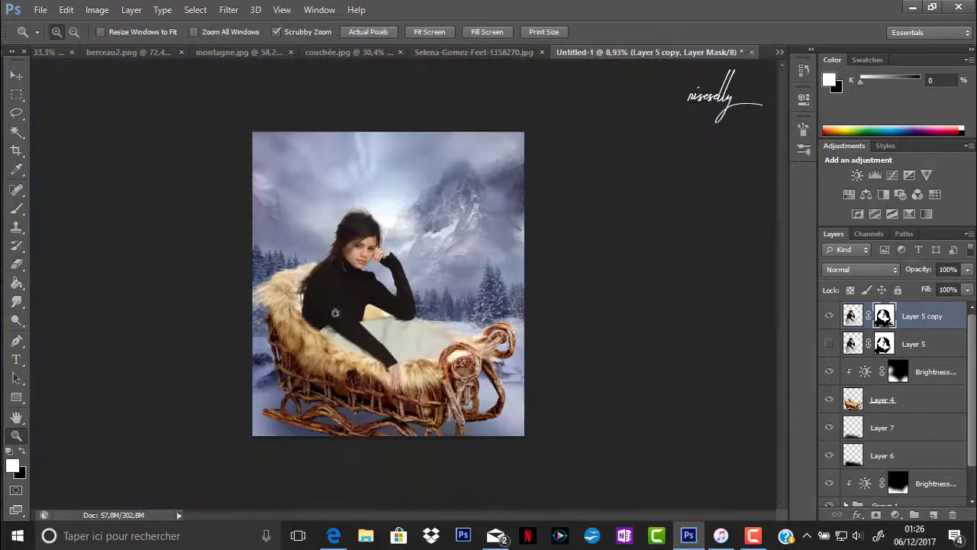
mouse_move(391, 283)
left_mouse_down()
mouse_move(534, 283)
mouse_move(385, 262)
left_mouse_up()
left_click(830, 343)
Group the sleigh layer into Group 2 and move the brightness adjustment above it
left_click_drag(229, 180, 245, 181)
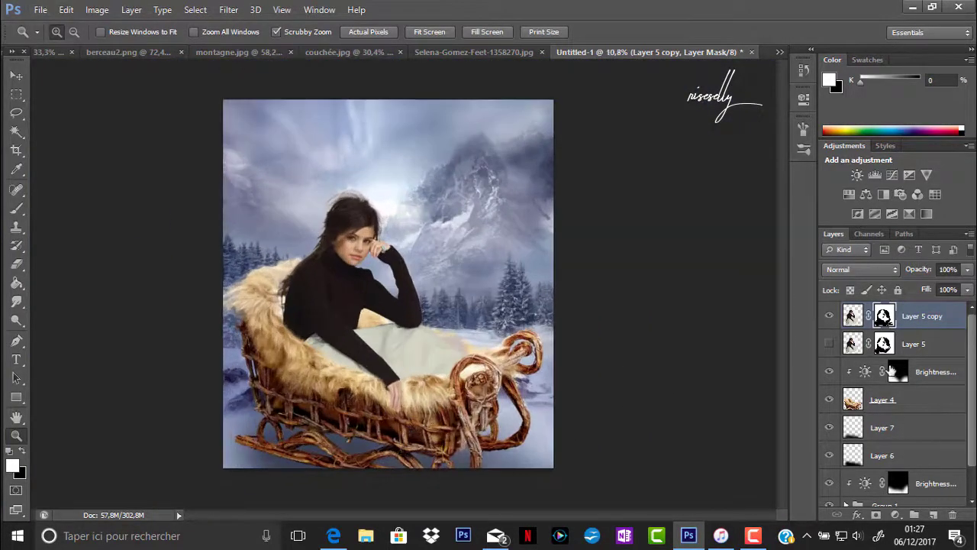
left_click(935, 372)
key("ctrl+g")
left_click_drag(886, 367, 919, 359)
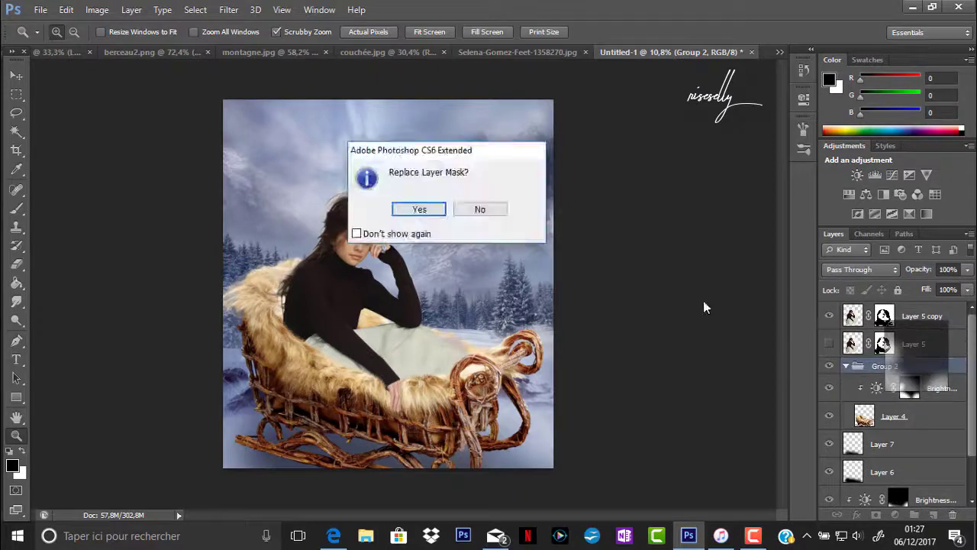
key("Return")
Duplicate the sleigh layer, lasso the fur, and drop Vibrance saturation to -100
left_click(894, 416)
key("ctrl+j")
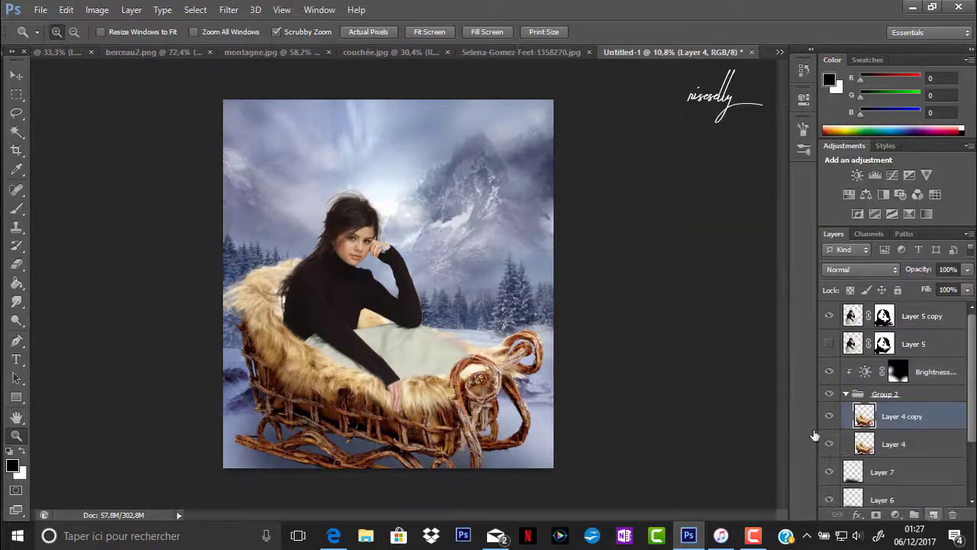
key("l")
left_click_drag(225, 263, 553, 428)
left_click(97, 9)
left_click_drag(657, 207, 578, 207)
key("Return")
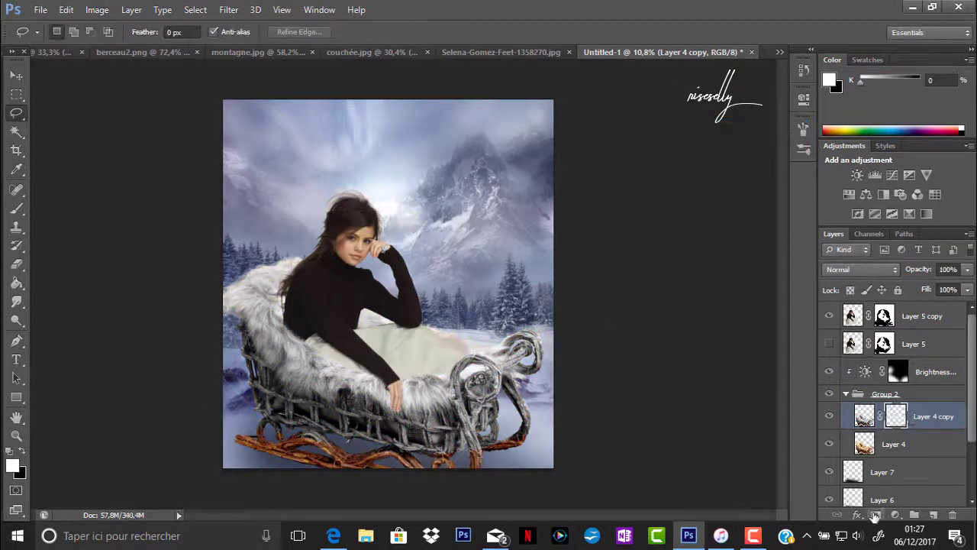
Hide the grey copy with a black mask and paint back white fur along the lining
left_click(876, 515)
key("g")
left_click(16, 436)
left_click_drag(382, 267, 428, 267)
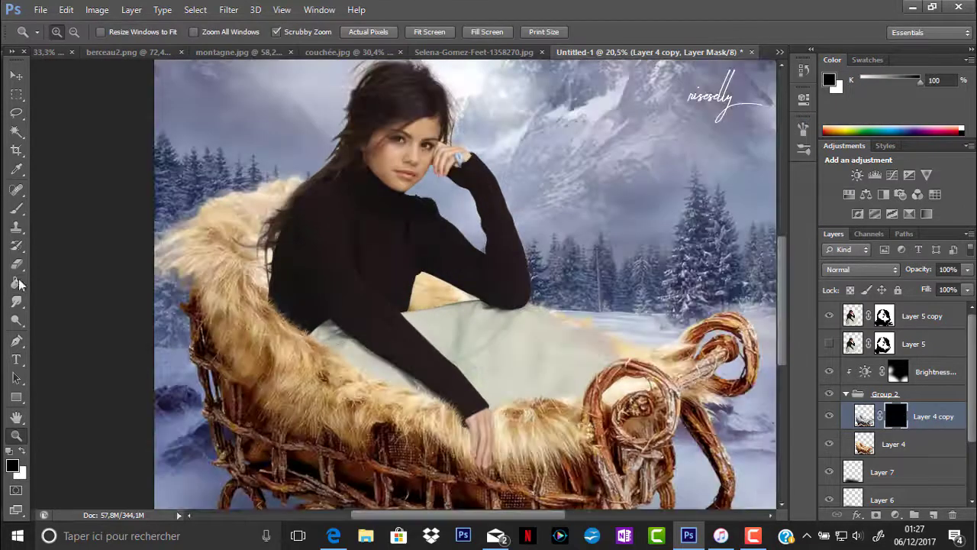
key("e")
left_click(73, 32)
key("Return")
left_click_drag(175, 199, 183, 265)
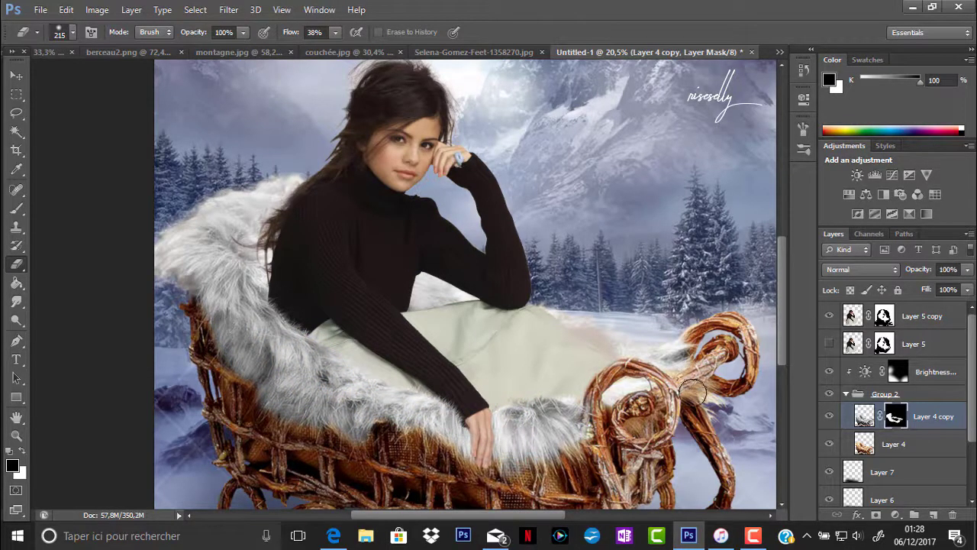
Duplicate the original sleigh layer again and desaturate the new copy
scroll(694, 392, "down", 3)
left_click(15, 436)
key("ctrl+0")
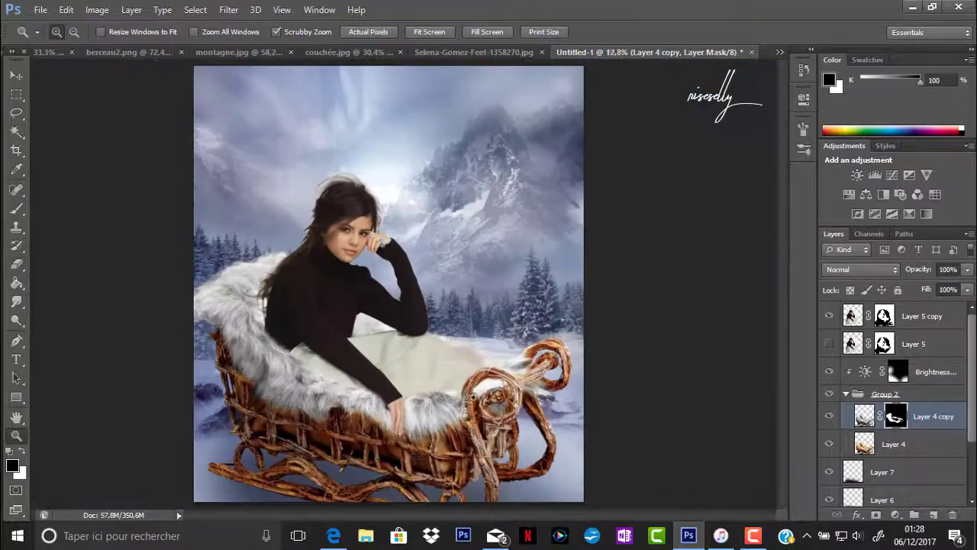
left_click(893, 444)
key("ctrl+j")
left_click(97, 9)
left_click(295, 419)
Darken the grey sleigh copy with Brightness/Contrast and lower its opacity to 76%
left_click(97, 9)
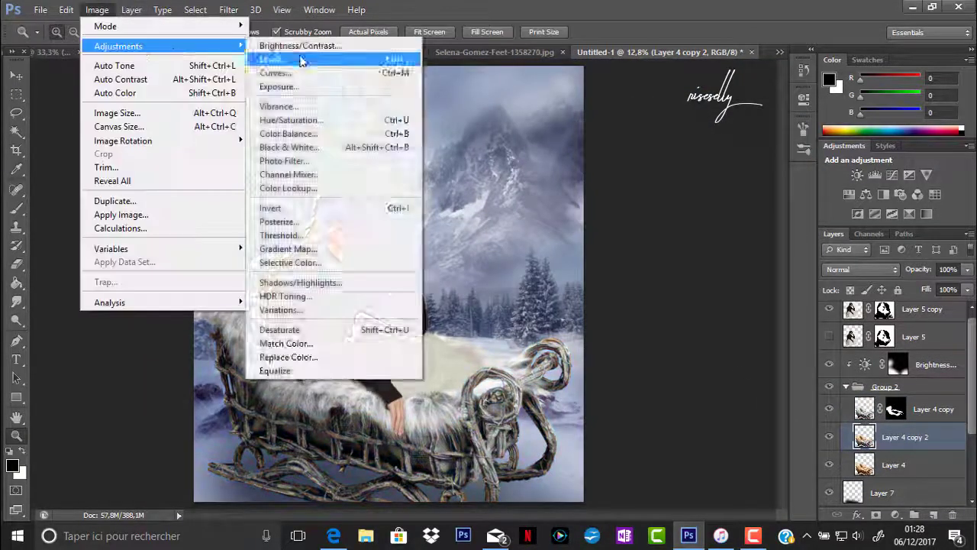
left_click(344, 36)
left_click(646, 144)
left_click(967, 269)
left_click_drag(963, 285, 959, 289)
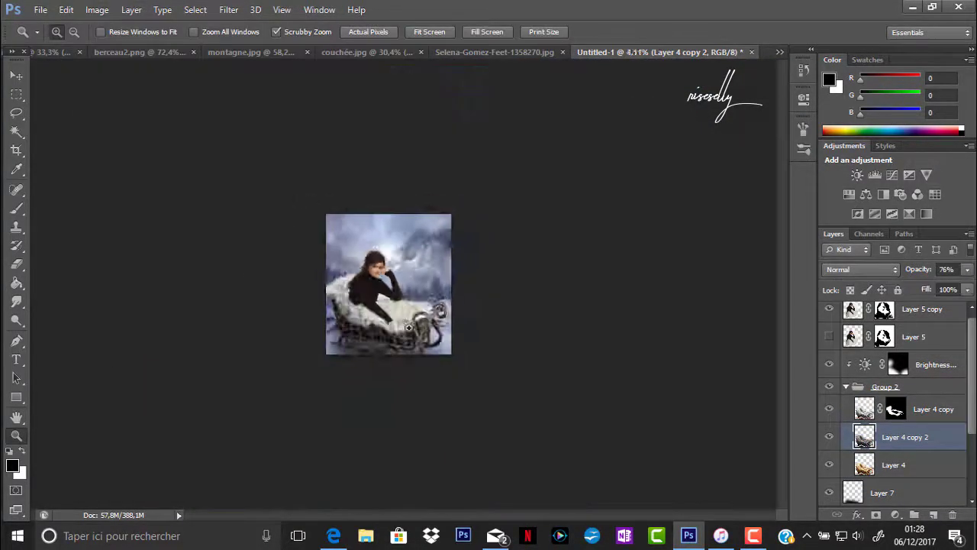
Shift the sleigh copy's midtones slightly toward yellow with Color Balance
left_click(97, 9)
left_click(310, 135)
left_click_drag(751, 164, 744, 170)
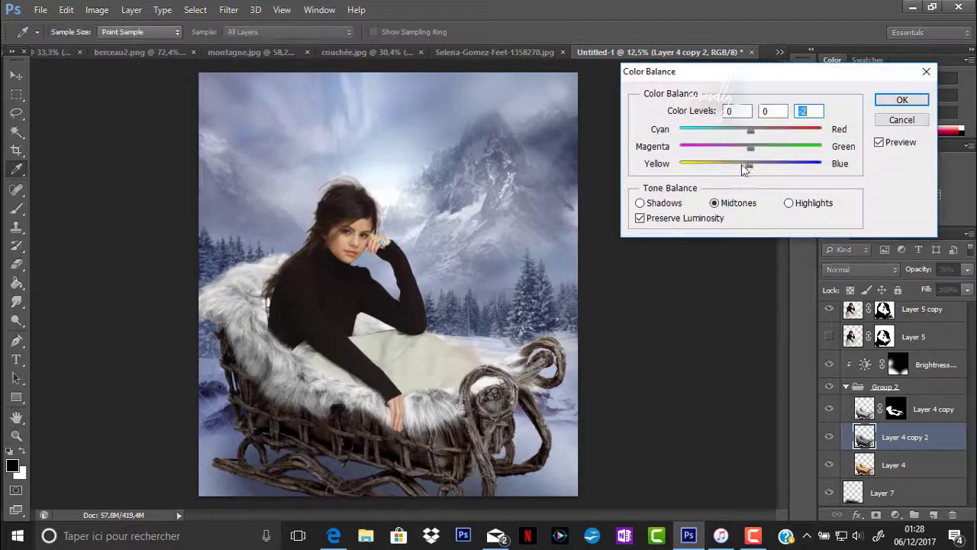
key("Return")
left_click_drag(450, 332, 429, 358)
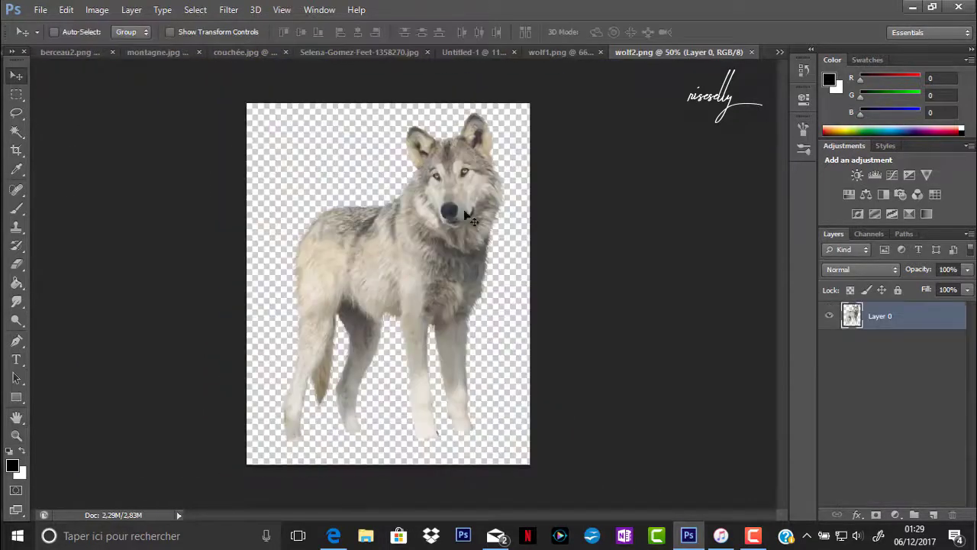
Drag wolf2.png in as Layer 8 and place it below Layer 6
left_click_drag(471, 219, 481, 412)
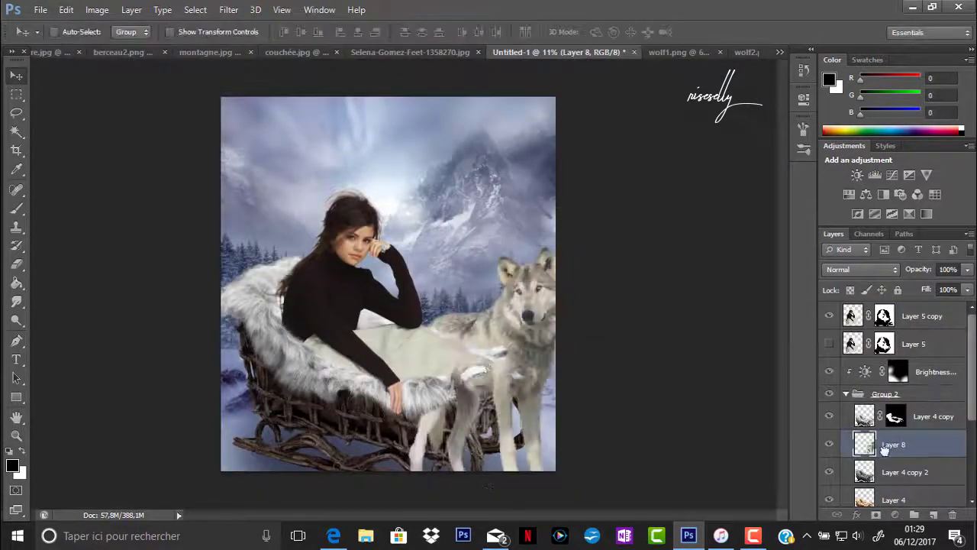
left_click_drag(885, 451, 886, 408)
left_click_drag(534, 321, 535, 282)
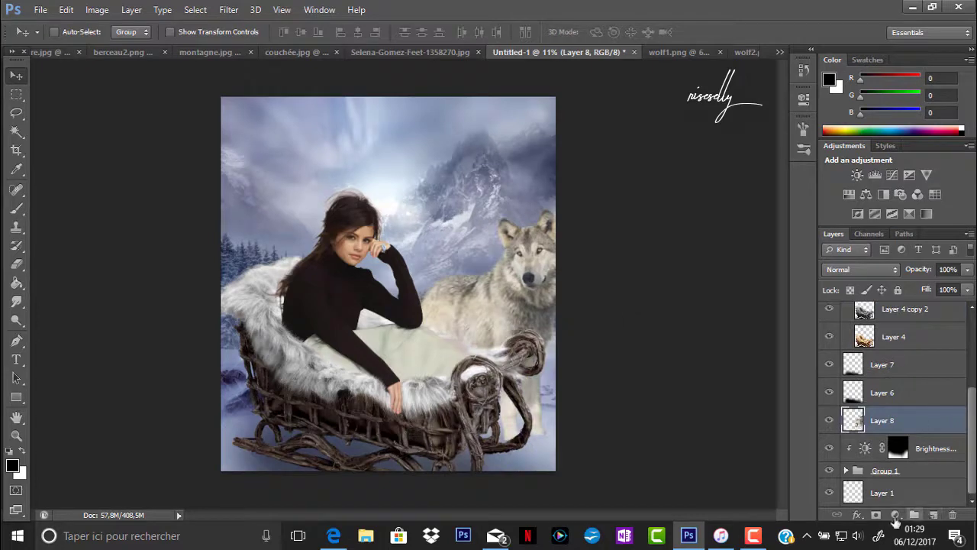
Darken the wolf with a clipped Brightness/Contrast at -33, masked and painted back in
left_click(895, 515)
left_click(863, 256)
mouse_move(680, 168)
left_mouse_down()
mouse_move(662, 168)
mouse_move(681, 198)
left_mouse_up()
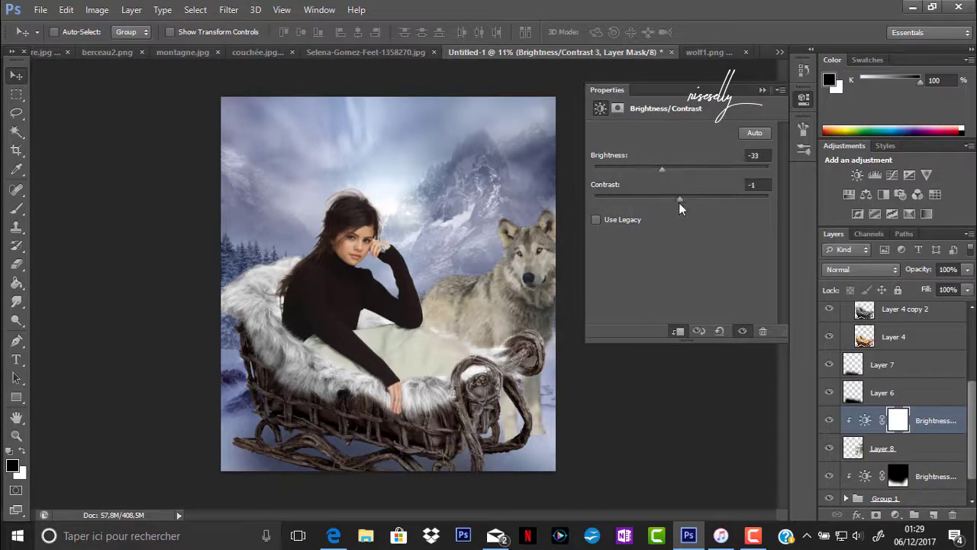
left_click(17, 284)
left_click(511, 288)
key("e")
left_click(65, 32)
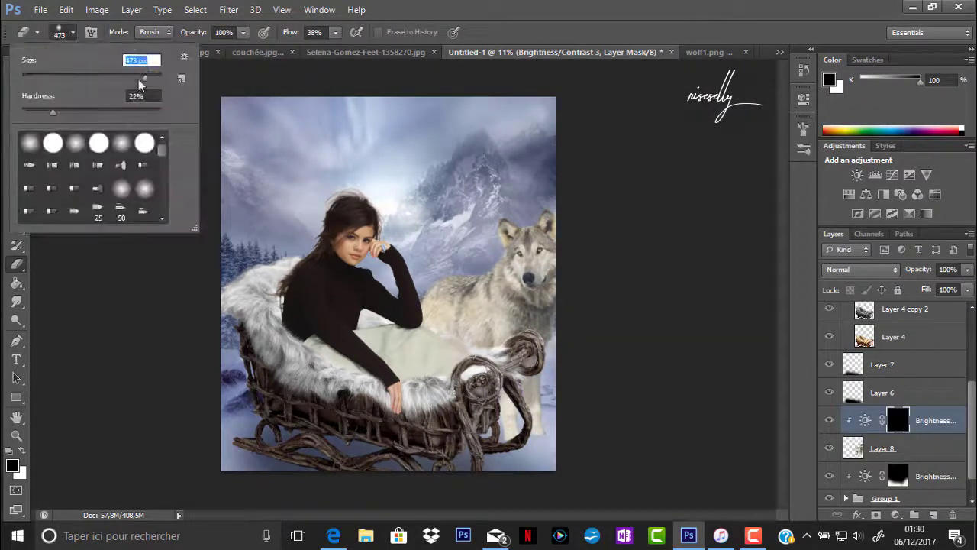
key("Return")
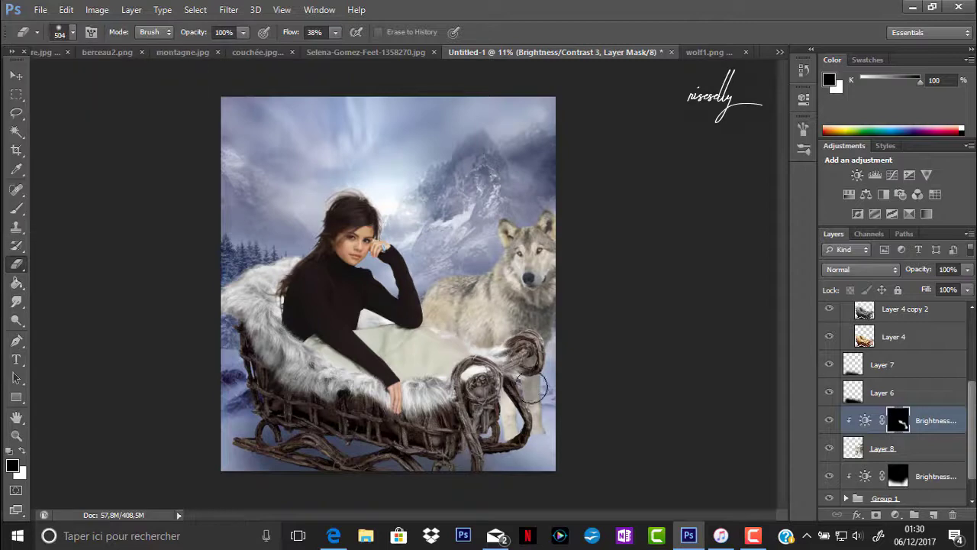
Clip a Vibrance layer lowering the wolf's saturation to -46 and nudge the wolf
left_click(882, 448)
left_click(926, 175)
left_click_drag(680, 177, 642, 177)
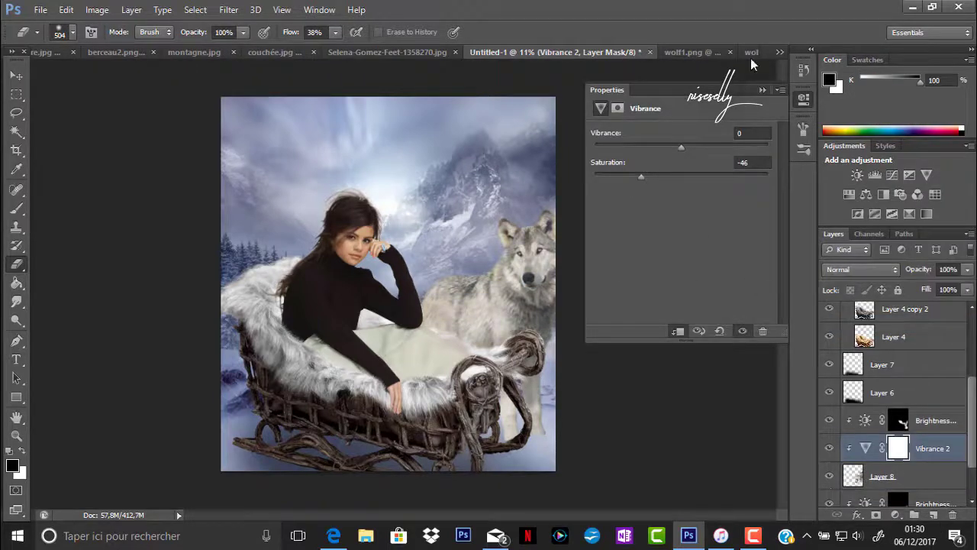
key("v")
left_click_drag(529, 304, 537, 313)
Free Transform the wolf twice to shrink it much smaller and shift it left
key("z")
left_click(527, 304)
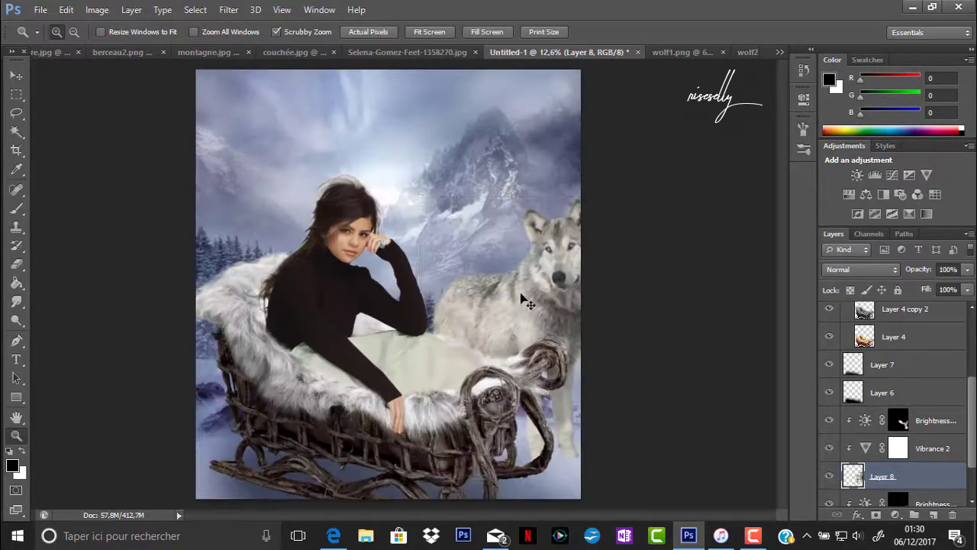
key("ctrl+t")
left_click_drag(418, 195, 534, 277)
key("Return")
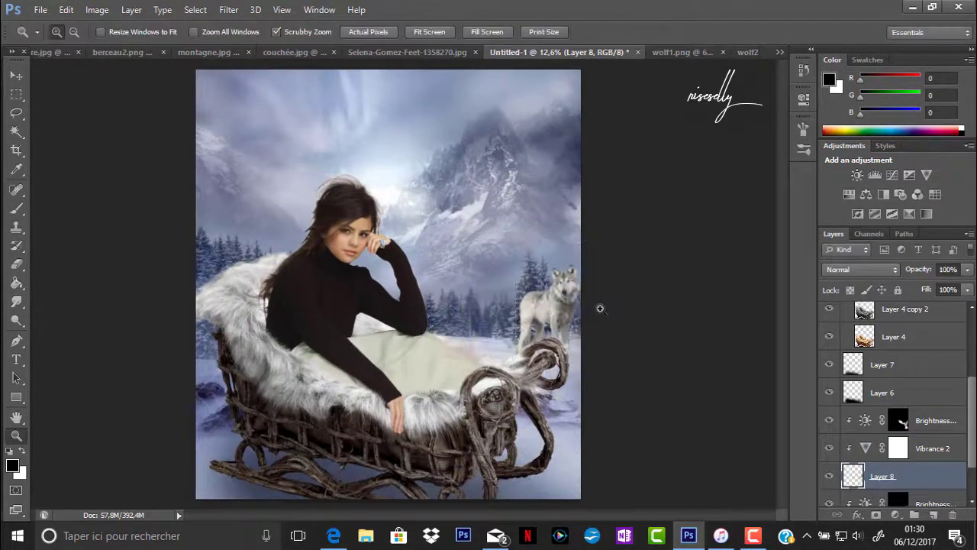
left_click(600, 307)
key("ctrl+t")
mouse_move(451, 164)
left_mouse_down()
mouse_move(256, 311)
mouse_move(262, 327)
left_mouse_up()
key("Return")
Position the wolf in the snow behind the sleigh and check it beside the woman
key("z")
key("ctrl+0")
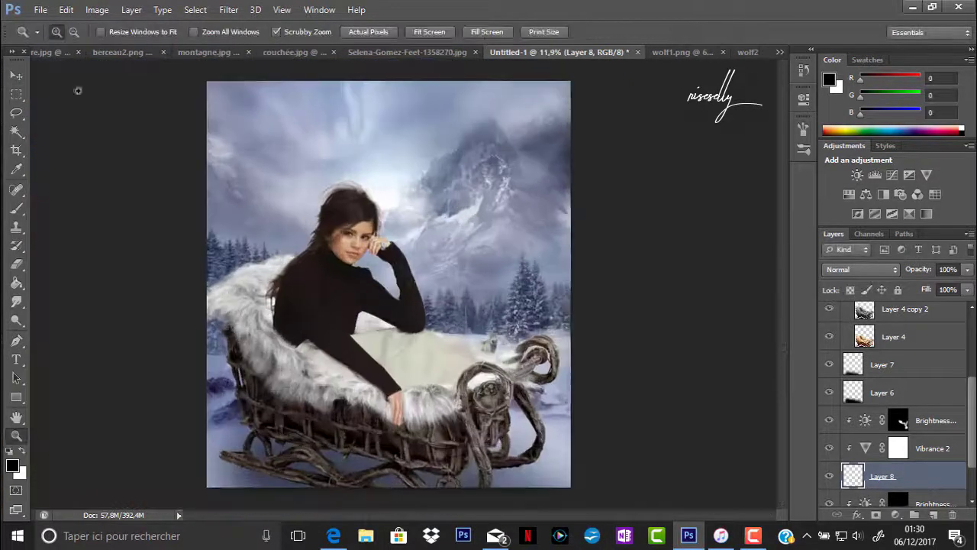
key("v")
left_click_drag(493, 341, 490, 337)
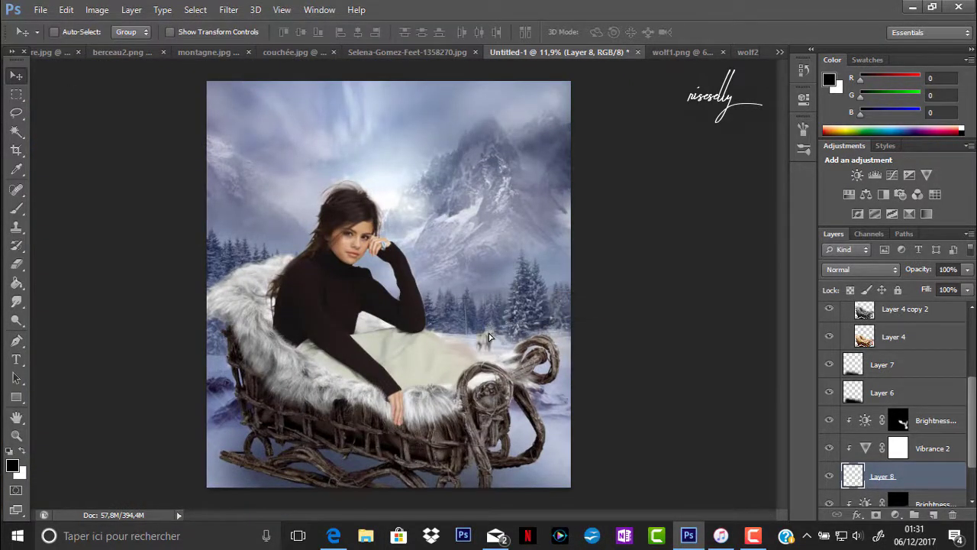
key("z")
left_click(487, 275)
left_click_drag(658, 331, 597, 374)
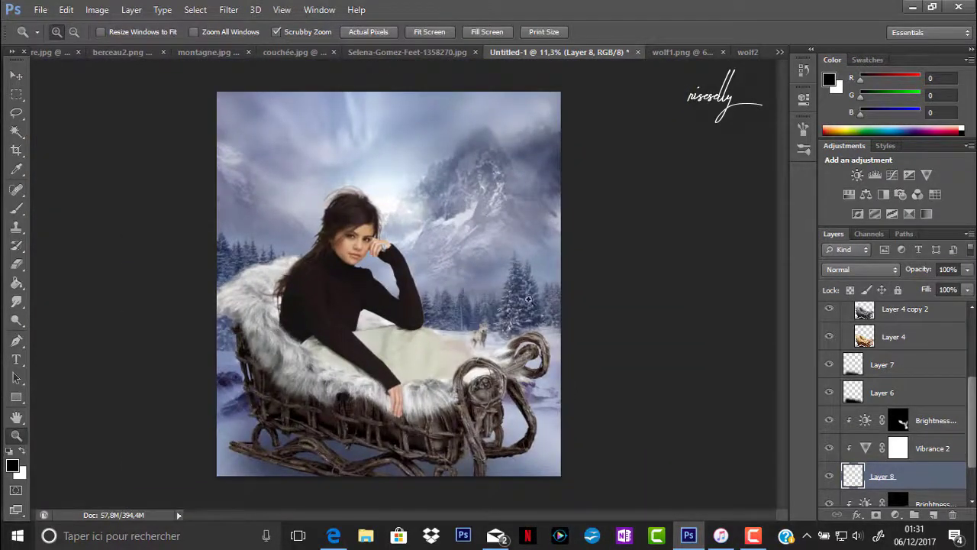
Review the wolf's Vibrance mask and settings, then duplicate the woman's Layer 5 copy
left_click(898, 448)
left_click(866, 449)
left_click(804, 97)
left_click(380, 239)
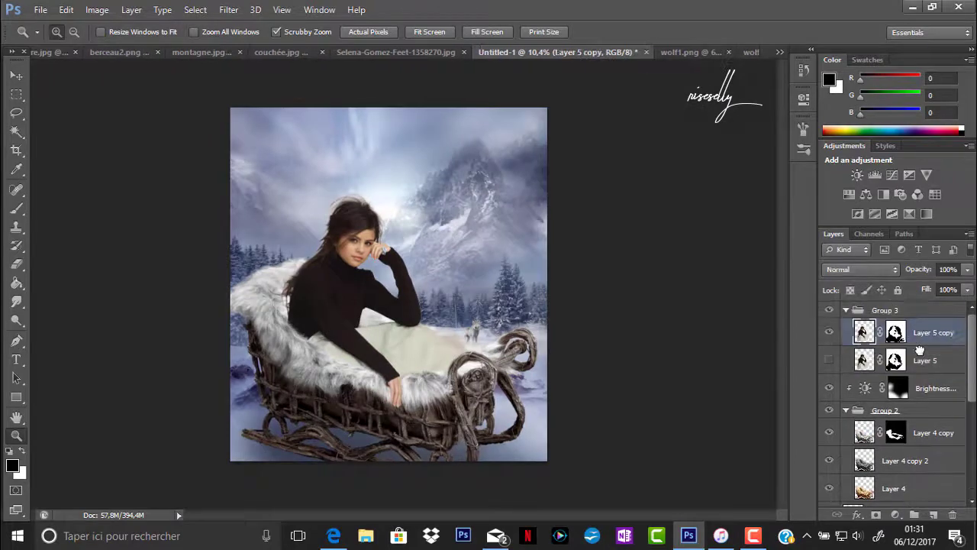
left_click_drag(916, 309, 935, 515)
Reduce the woman copy's vibrance to -12
key("i")
key("ctrl+plus")
left_click(97, 9)
left_click(291, 122)
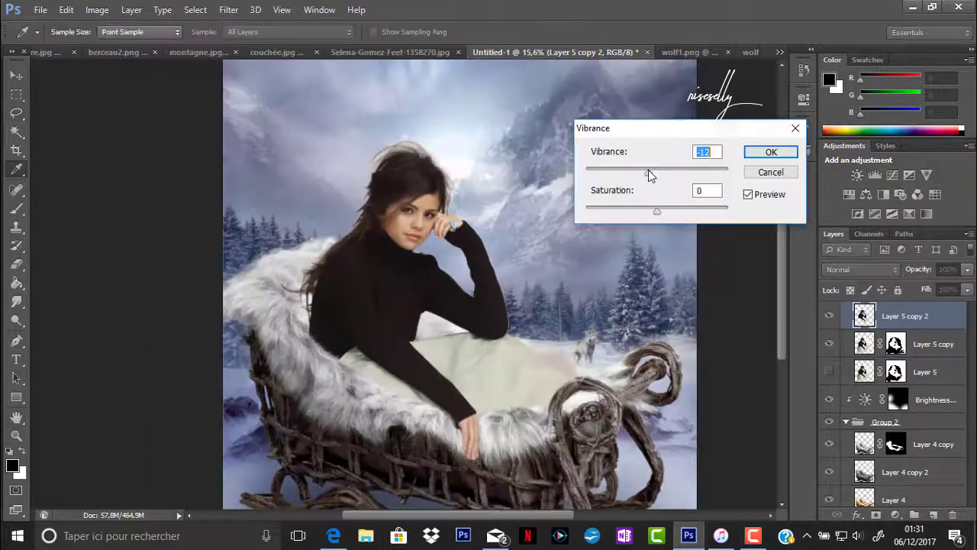
key("Return")
Hide the woman copy behind a black mask and group the Layer 5 copies into Group 3
left_click(876, 515, "alt")
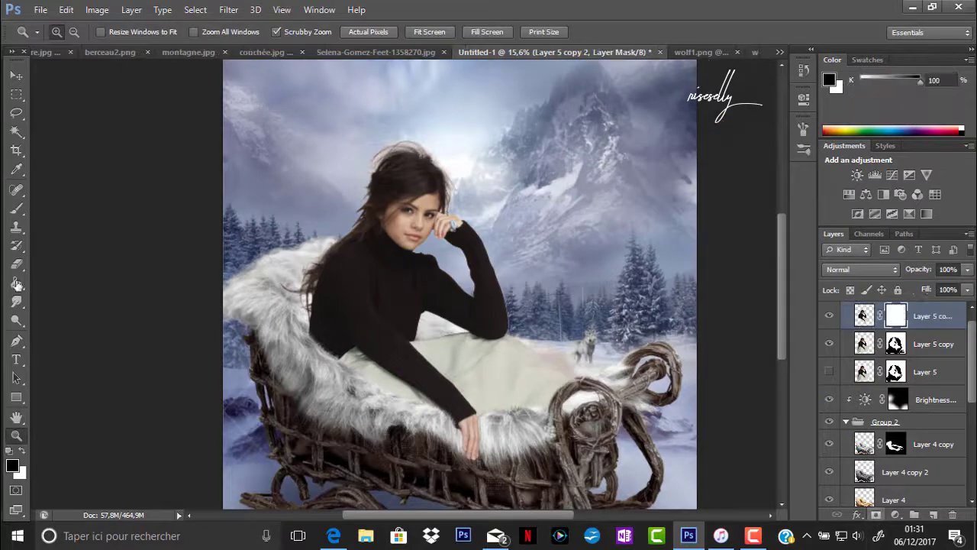
key("e")
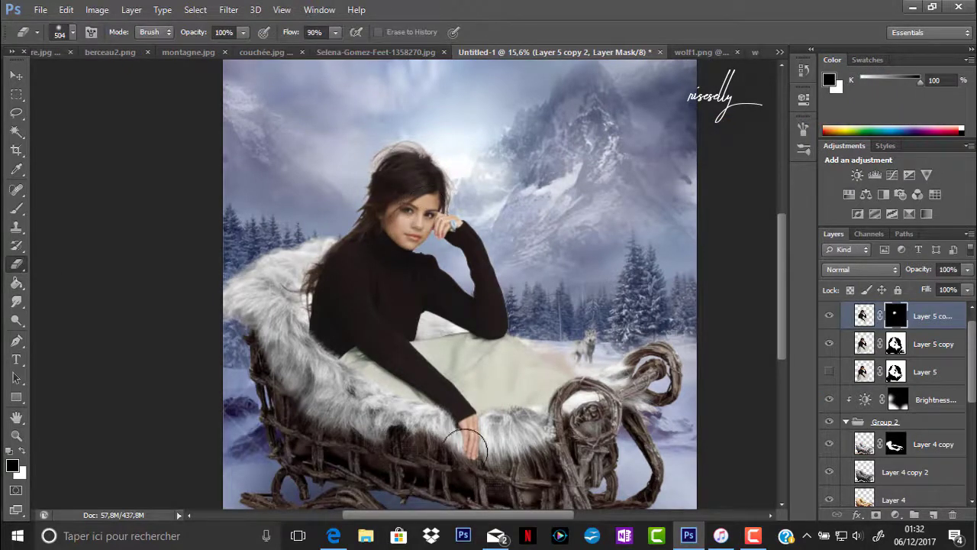
key("z")
left_click_drag(424, 207, 937, 377)
left_click(938, 372, "shift")
key("ctrl+g")
On a new layer, paint white highlights over the woman's irises
left_click(932, 515)
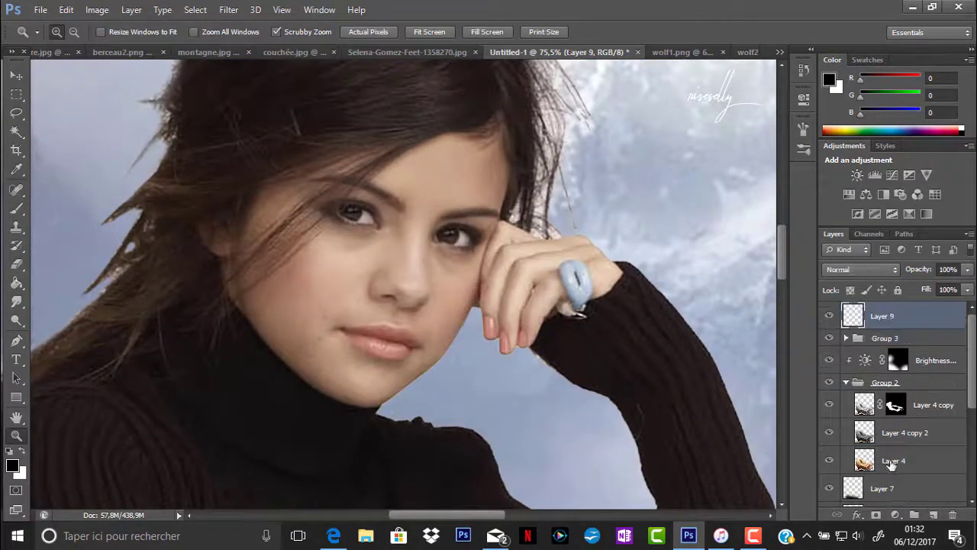
left_click_drag(376, 226, 405, 226)
key("b")
left_click(59, 32)
left_click(316, 192)
key("x")
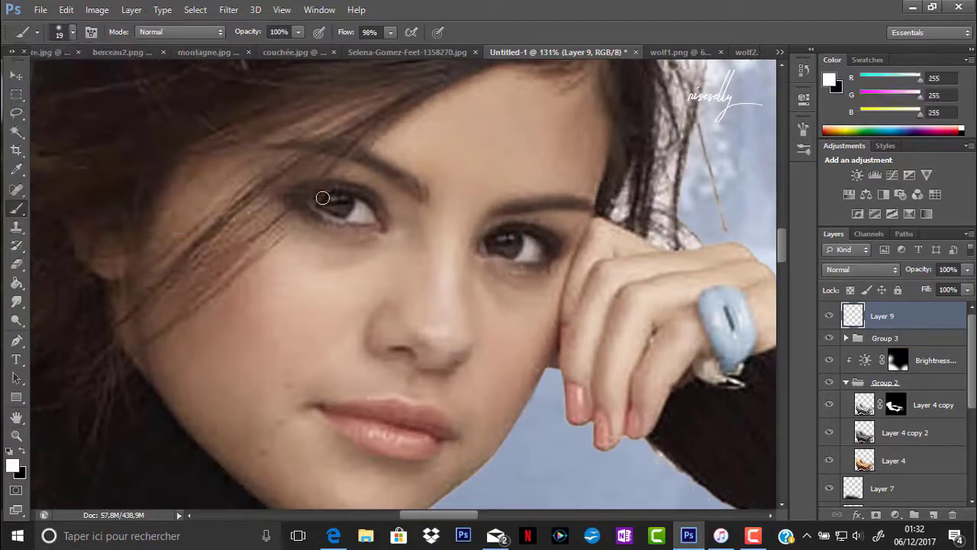
left_click(90, 32)
left_click_drag(489, 241, 517, 241)
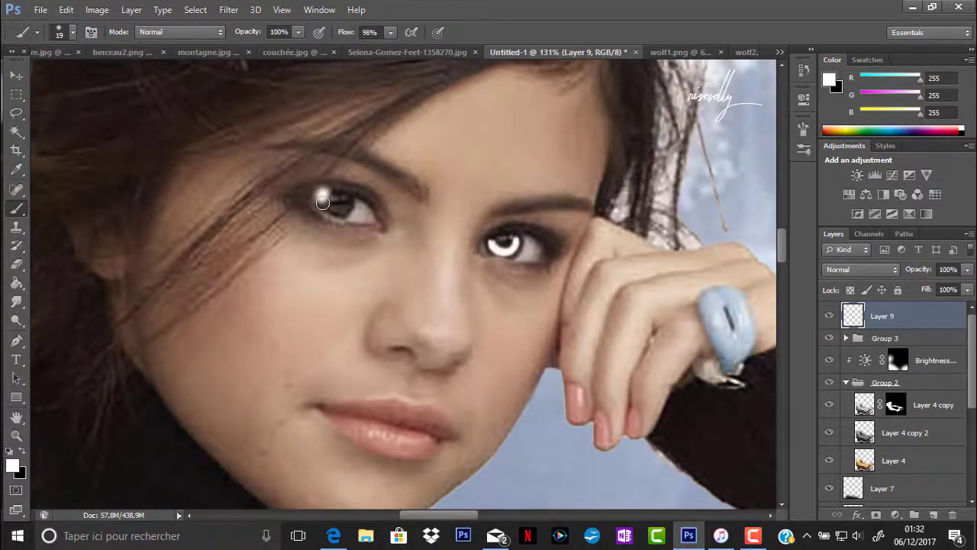
Set the highlight layer to Soft Light, trim the excess and set opacity to 40%
left_click(861, 269)
left_click(855, 197)
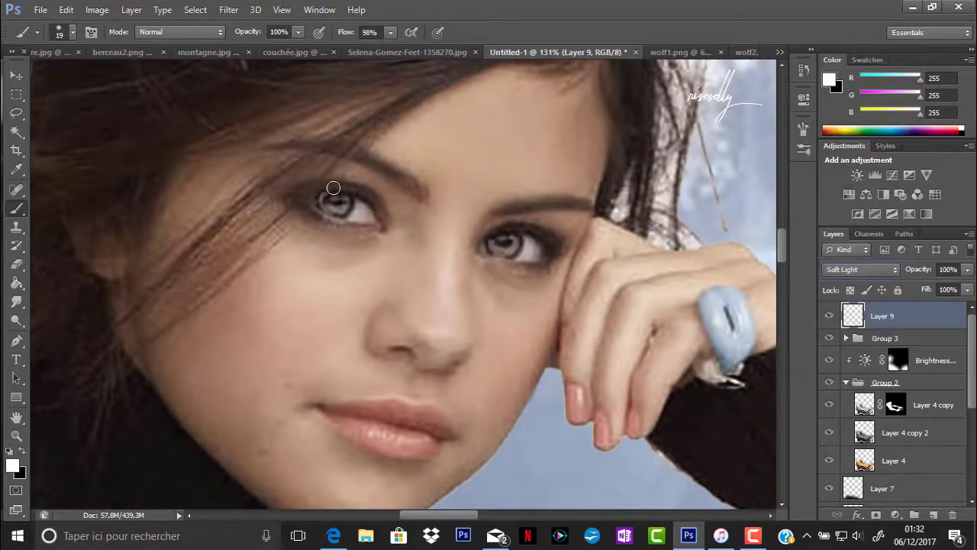
key("ctrl+z")
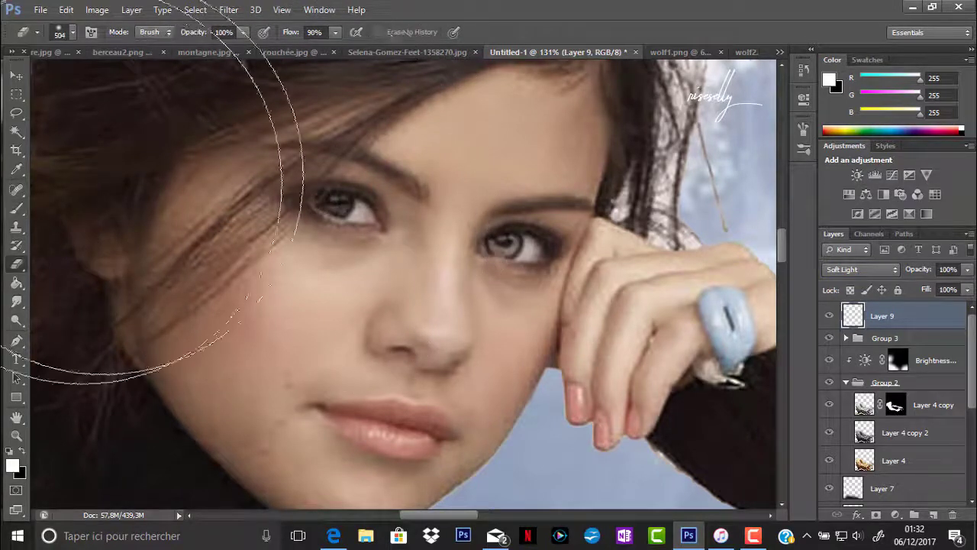
key("z")
key("ctrl+0")
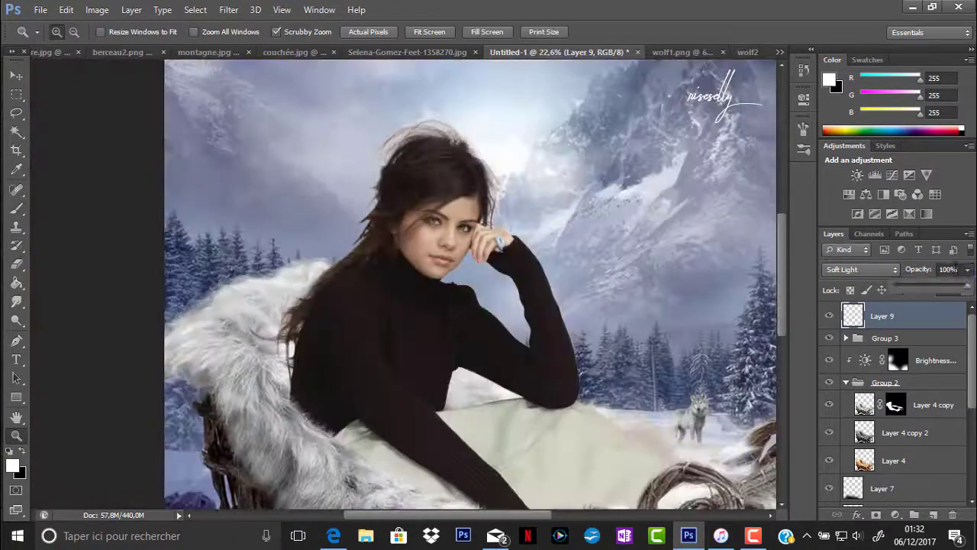
left_click_drag(924, 268, 935, 269)
left_click_drag(188, 225, 229, 224)
key("e")
right_click(188, 225)
key("Escape")
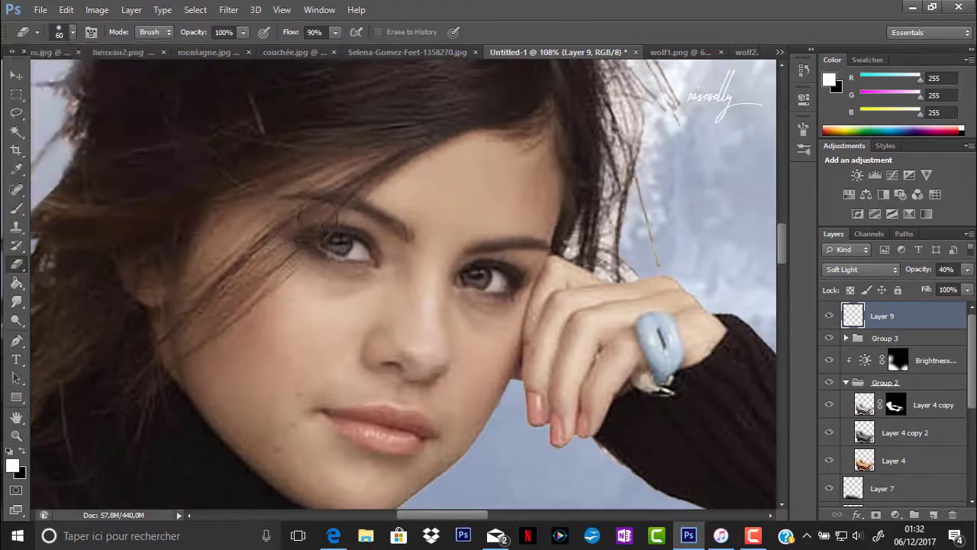
Add Layer 10 in Soft Light mode and set a 170 px brush at 17% flow
key("ctrl+shift+alt+n")
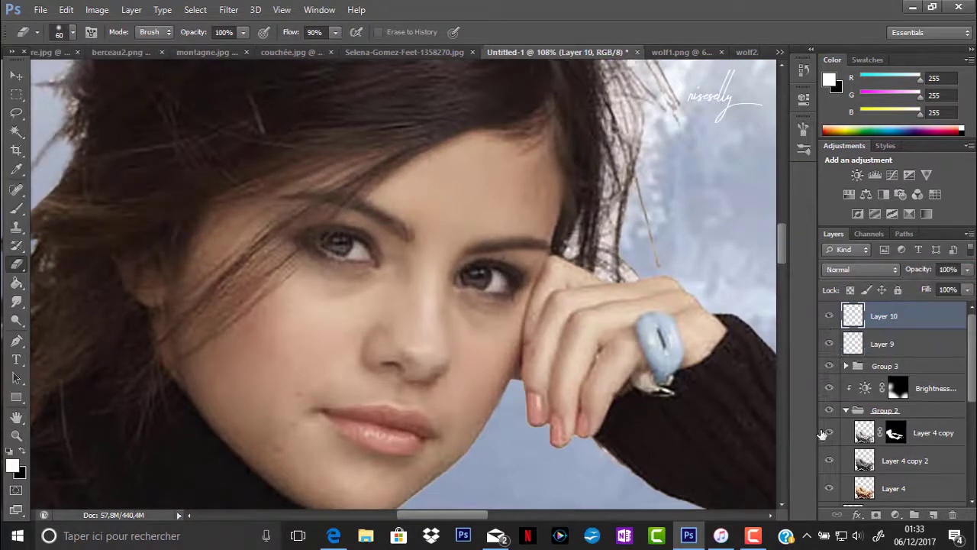
key("b")
left_click(72, 32)
left_click(113, 78)
key("shift+1")
key("shift+7")
left_click(861, 269)
left_click(861, 152)
Shrink the brush to 92 px and apply a Gaussian Blur to the layer
key("x")
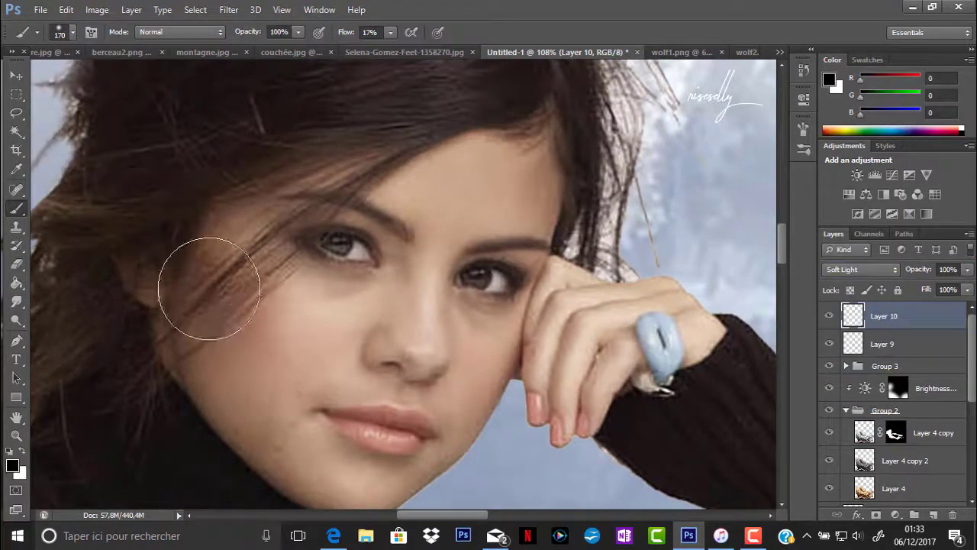
right_click(214, 135)
left_click_drag(99, 74, 80, 74)
key("Return")
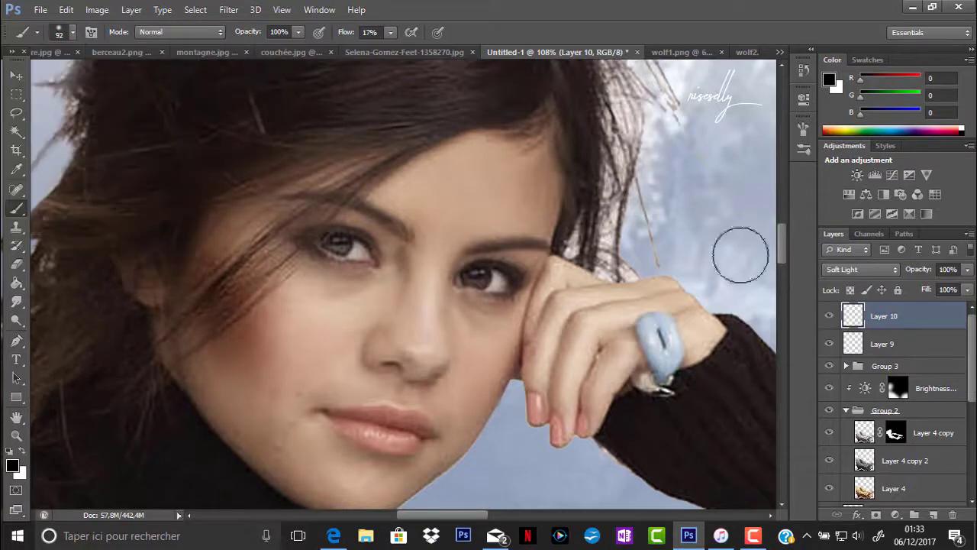
scroll(664, 213, "down", 2)
left_click(228, 9)
left_click(406, 145)
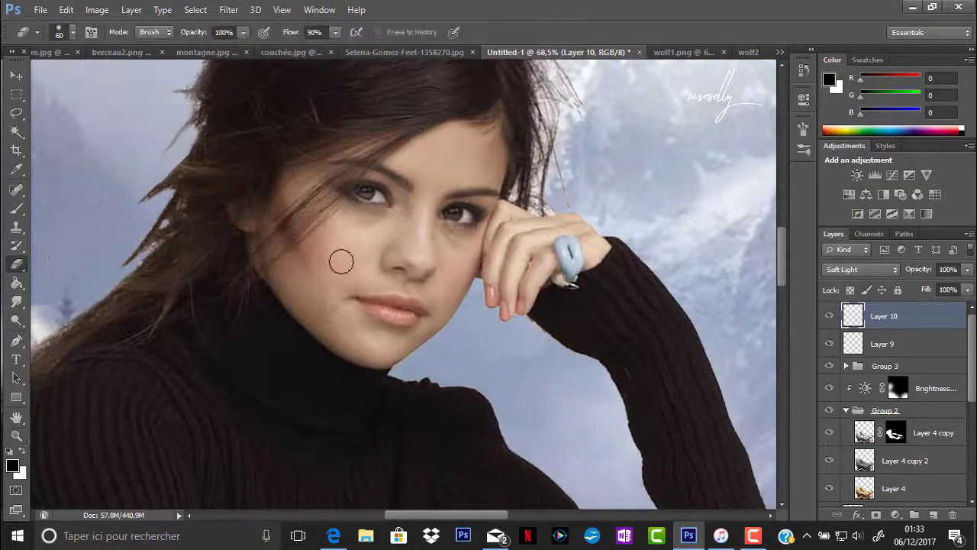
left_click(229, 9)
left_click(164, 252)
Choose a pink foreground colour and paint blush across both cheeks on Layer 10
left_click(816, 107)
left_click_drag(886, 315, 909, 320)
left_click(11, 466)
left_click(611, 137)
left_click(864, 107)
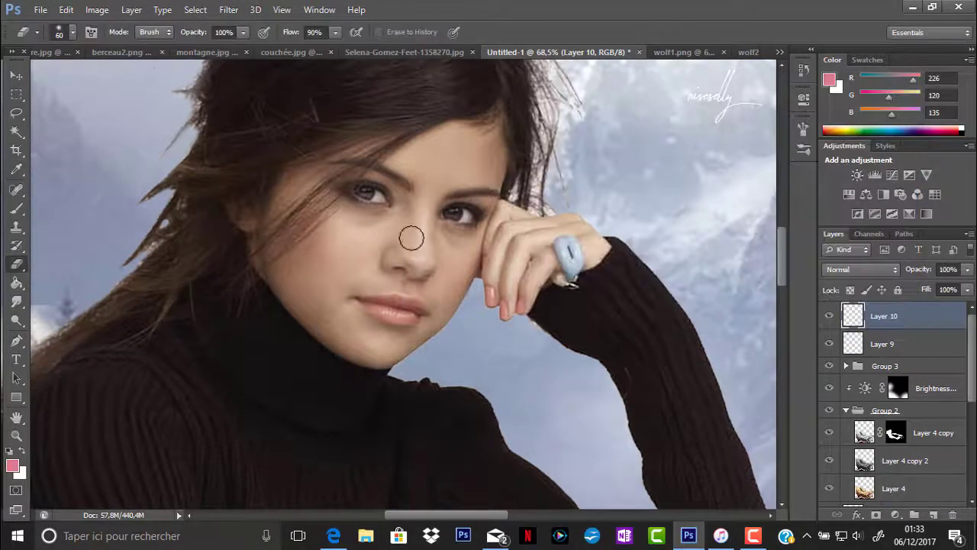
key("b")
left_click_drag(405, 233, 325, 231)
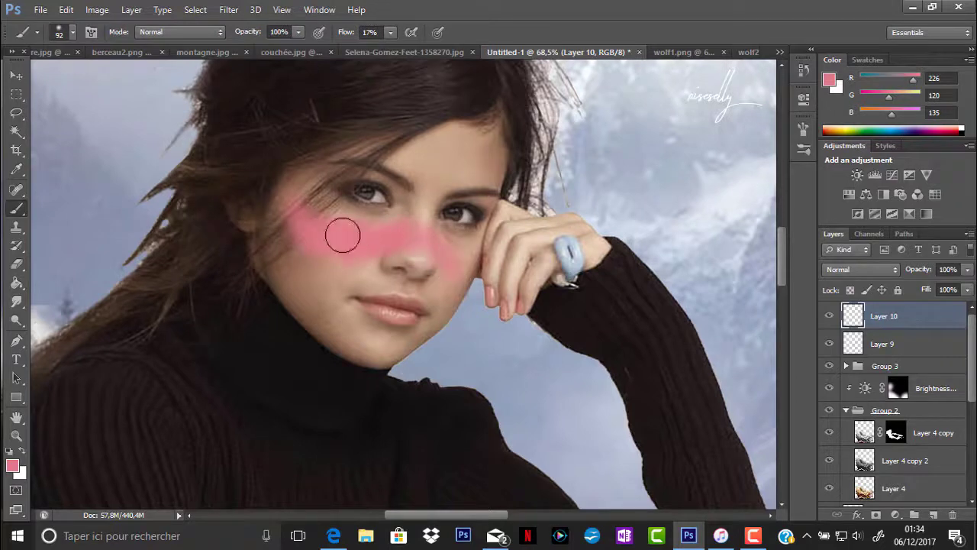
Set the blush layer to Soft Light and soften it with Gaussian Blur
left_click(861, 269)
left_click(832, 190)
left_click(229, 9)
left_click(262, 24)
left_click(814, 107)
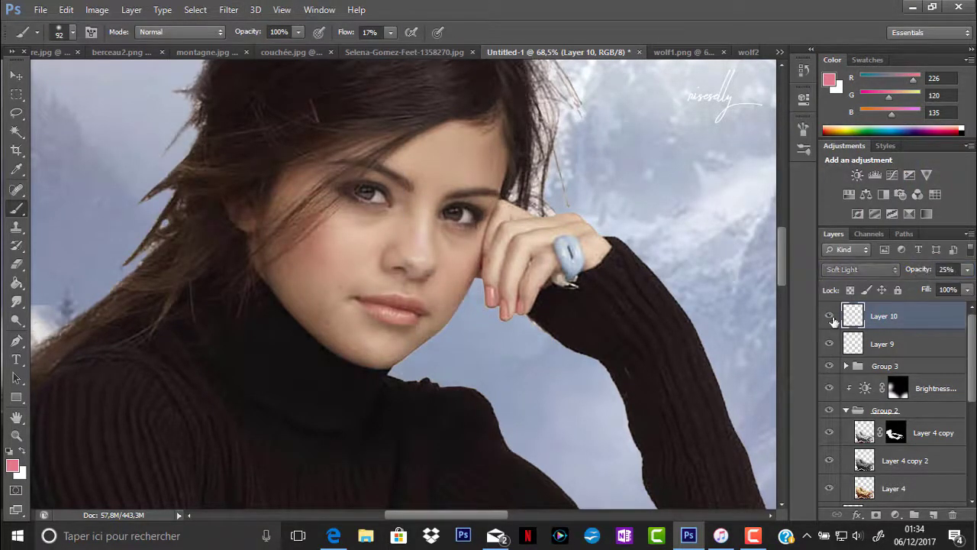
Add empty Layer 11 above, reapply the Gaussian Blur, and reselect Layer 10
left_click(914, 515)
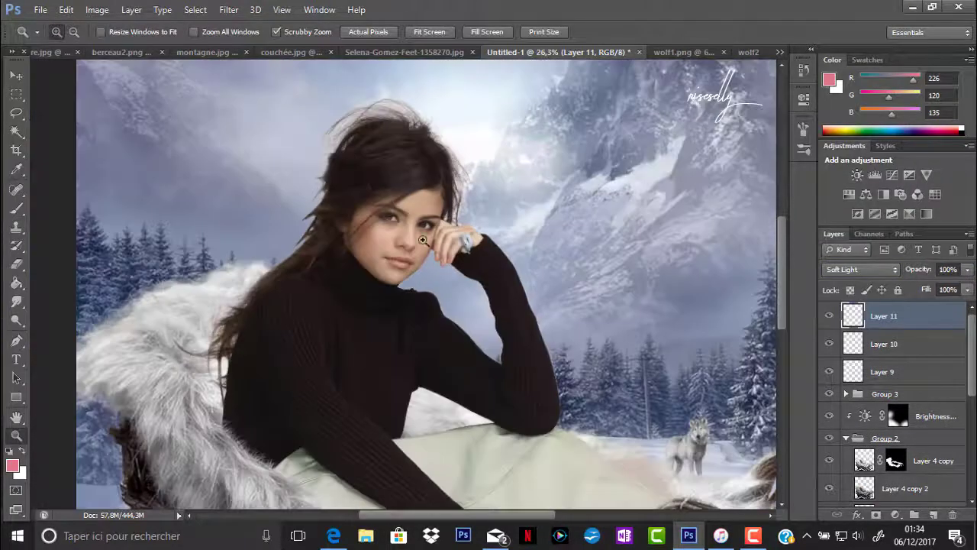
left_click_drag(548, 265, 542, 300)
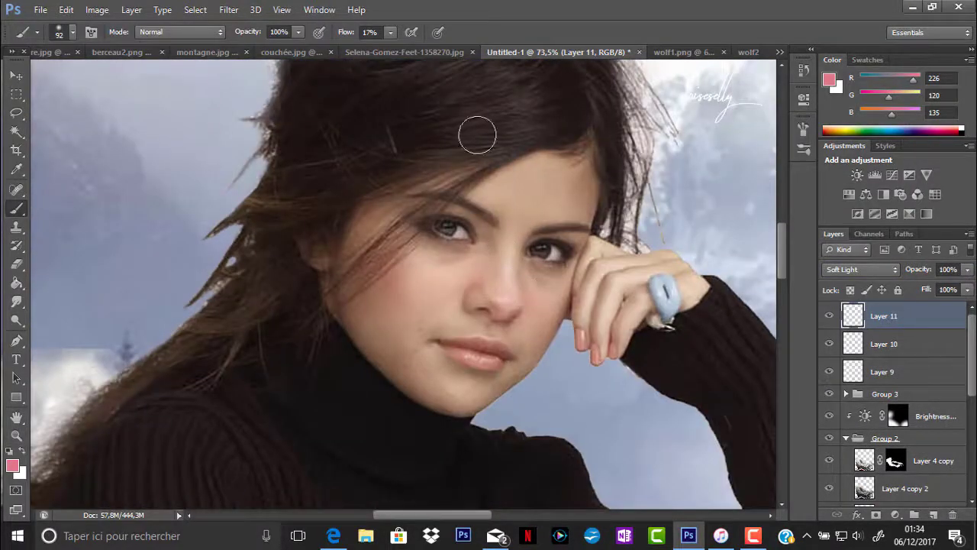
left_click(228, 9)
left_click(262, 22)
left_click(814, 107)
key("z")
mouse_move(550, 304)
left_mouse_down()
mouse_move(479, 304)
mouse_move(528, 345)
left_mouse_up()
left_click(870, 344)
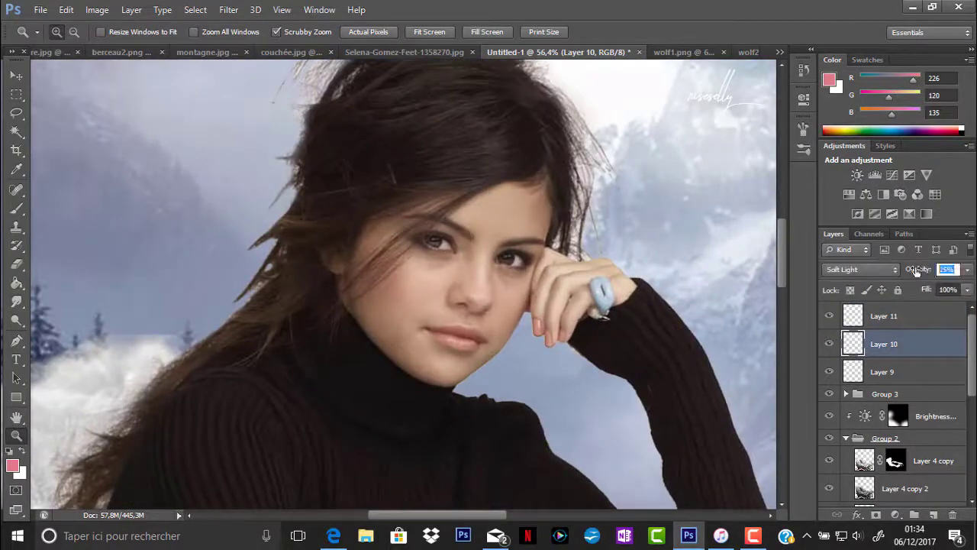
On new Layer 12, set up a black 9 px brush at 90% flow
key("ctrl+shift+alt+n")
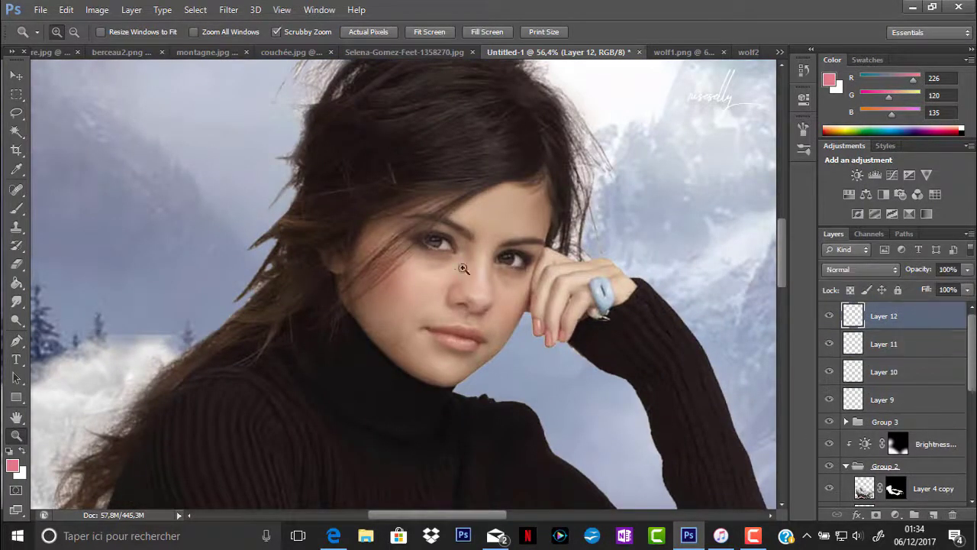
left_click_drag(428, 252, 504, 252)
key("b")
key("d")
right_click(232, 148)
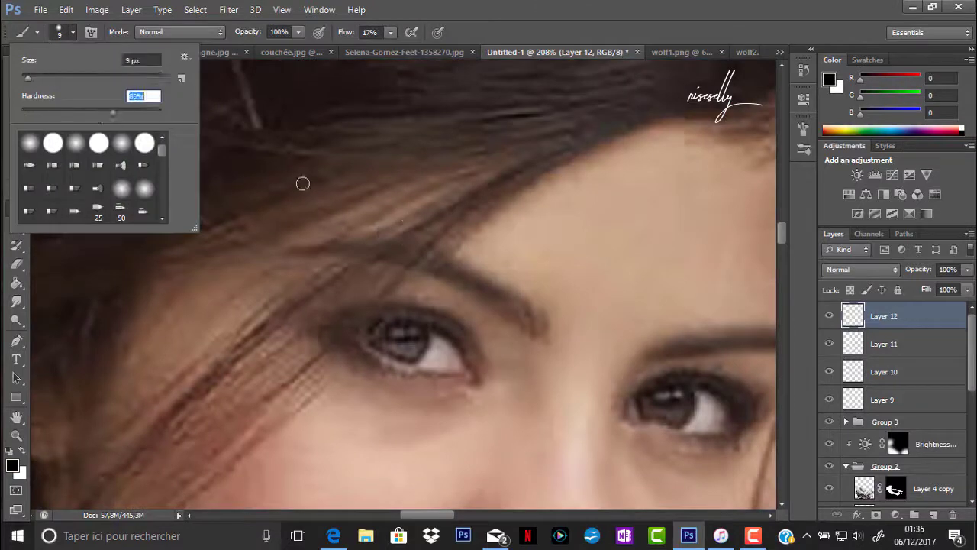
key("Return")
key("shift+9")
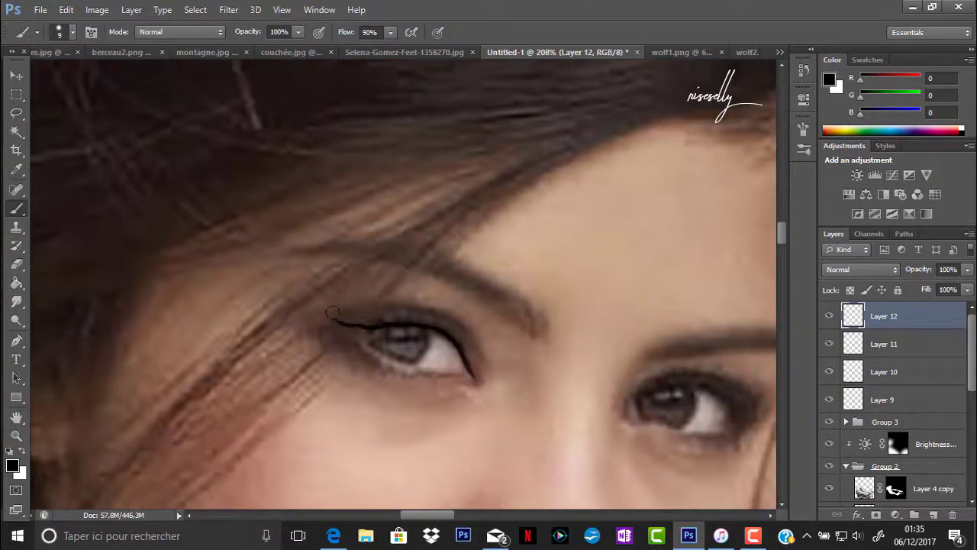
scroll(452, 461, "right", 5)
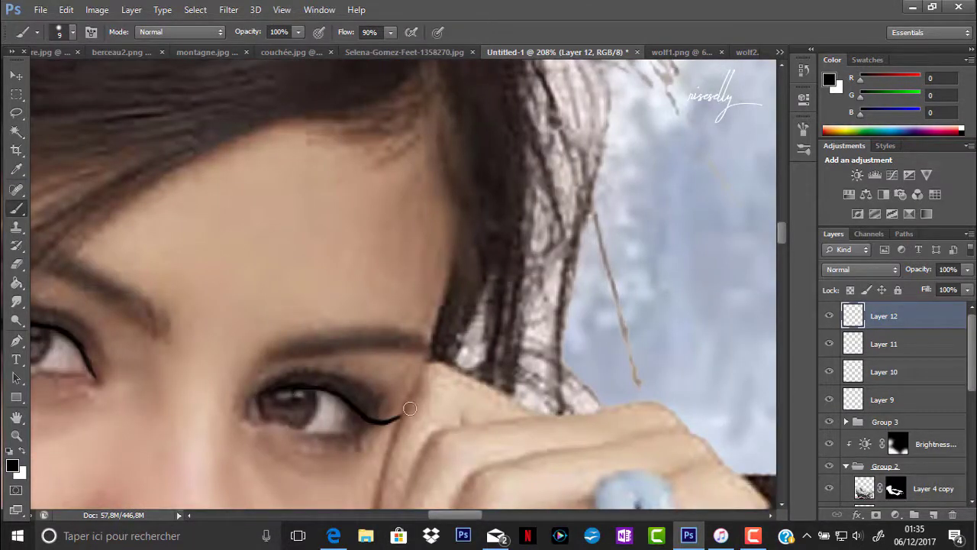
Paint the black eyeliner, alternating between the brush and the Smudge tool
key("r")
scroll(410, 409, "down", 5)
scroll(262, 311, "up", 4)
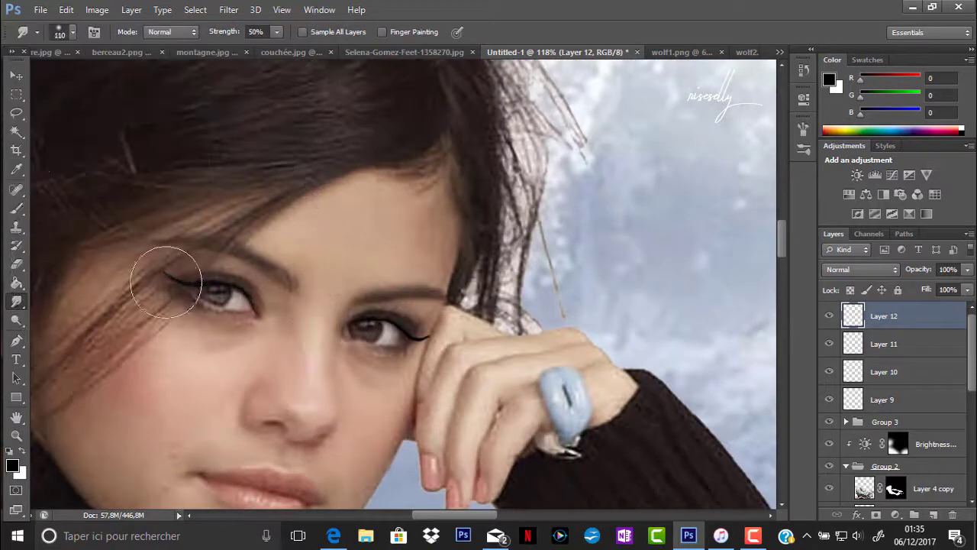
scroll(183, 275, "down", 5)
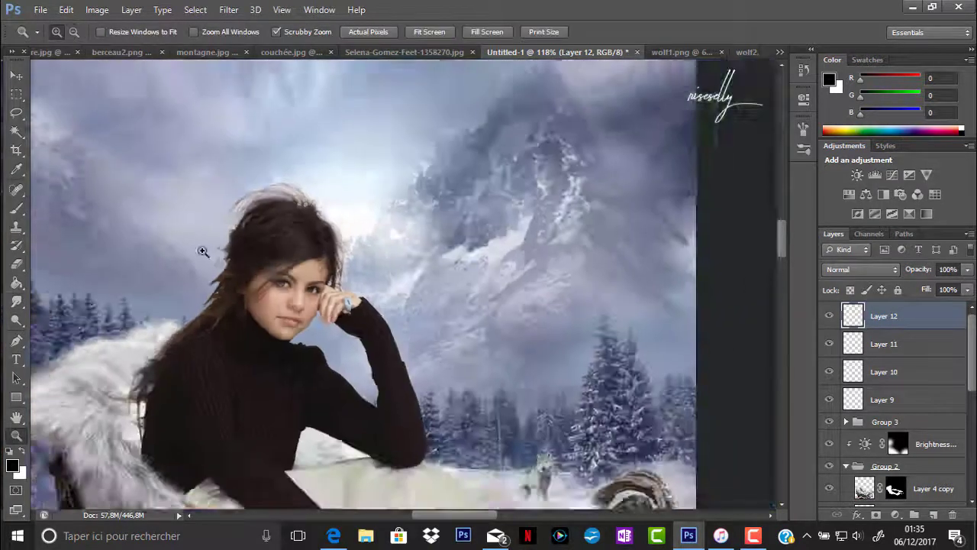
scroll(203, 251, "up", 5)
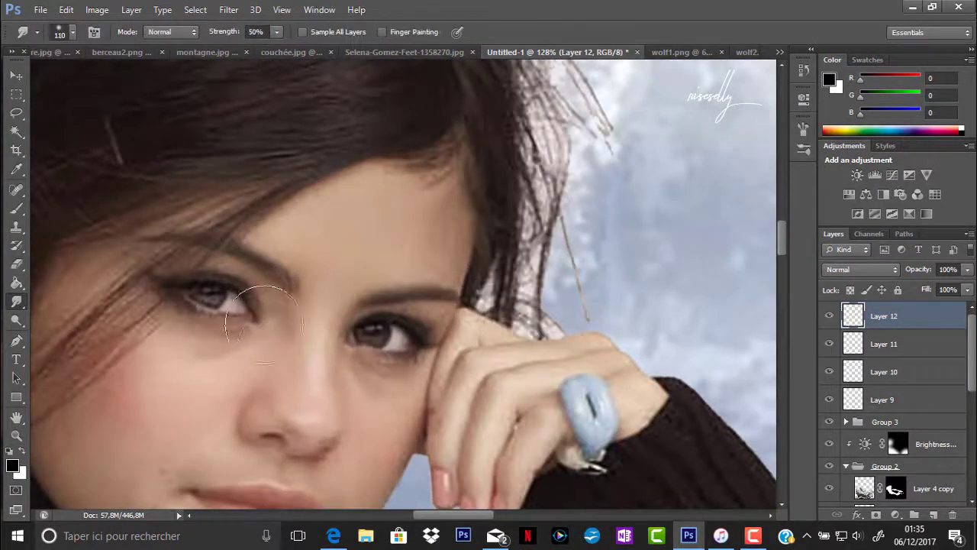
key("b")
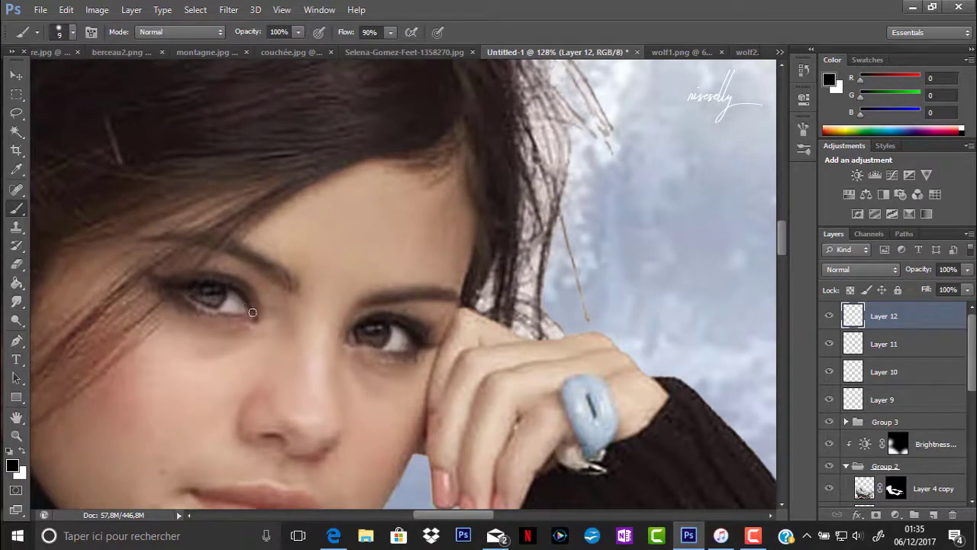
left_click(16, 309)
key("b")
key("r")
key("b")
key("z")
left_click_drag(321, 285, 315, 233)
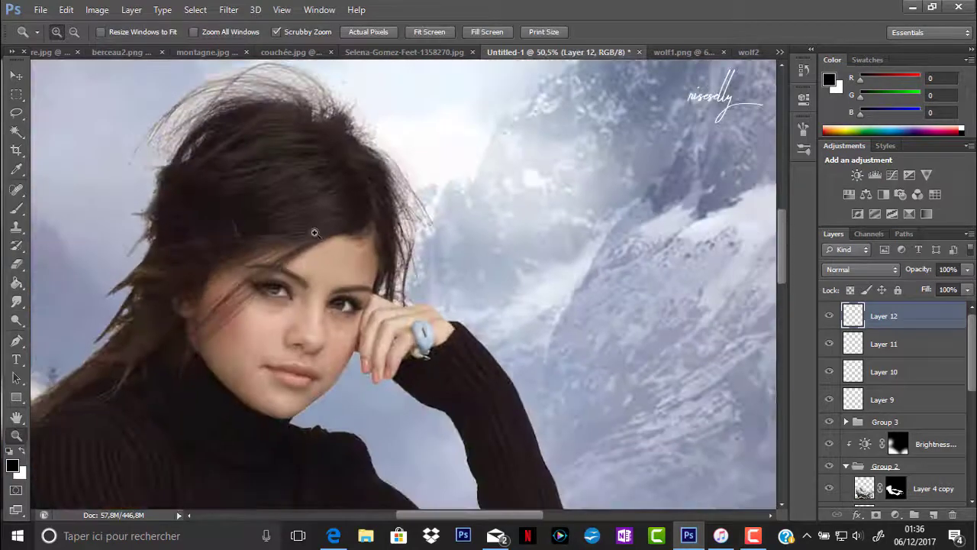
At 133% zoom, smudge the tip of the eyeliner wing softly
left_click_drag(250, 306, 328, 306)
key("b")
key("r")
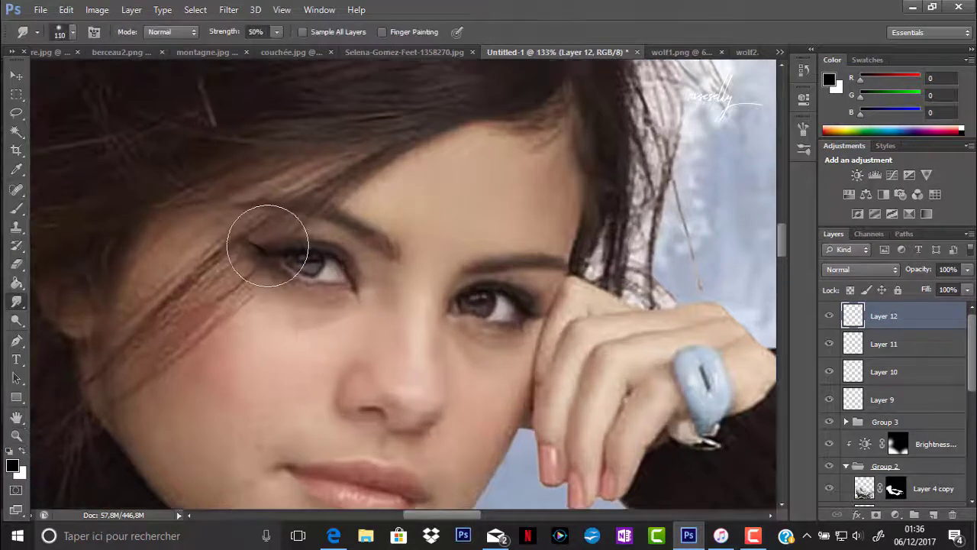
key("b")
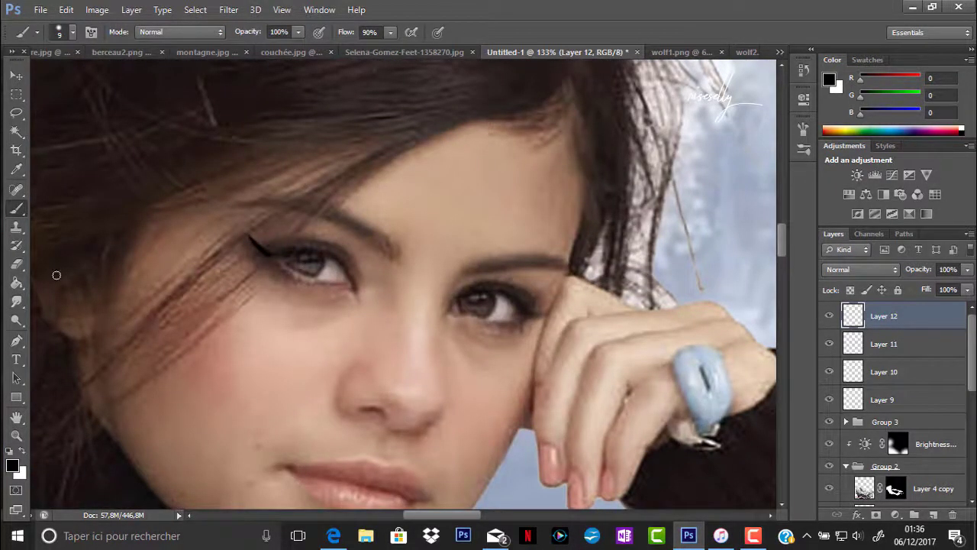
key("r")
left_click_drag(283, 246, 163, 114)
key("b")
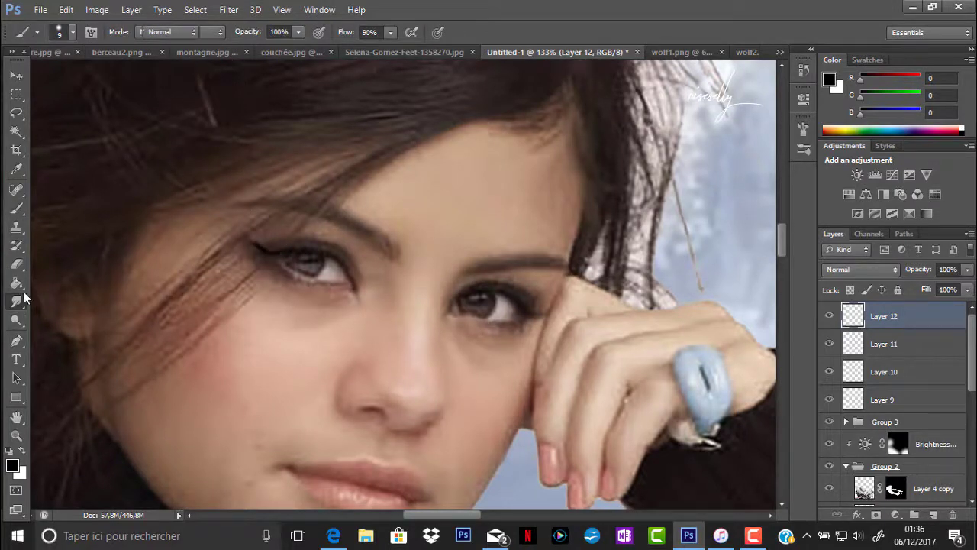
key("r")
Erase stray eyeliner and add empty Layer 13 for the eyelashes
key("e")
key("z")
left_click(131, 285, "alt")
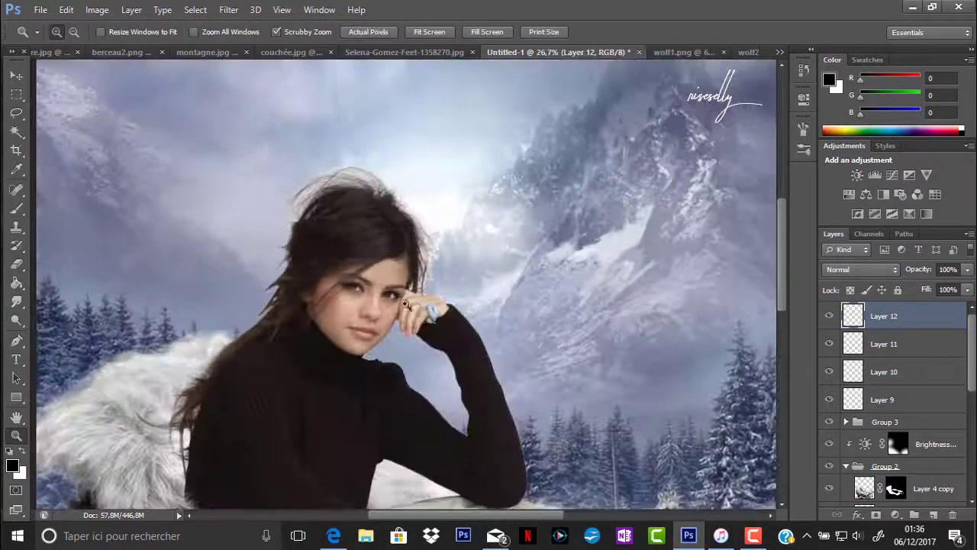
key("ctrl+0")
left_click_drag(107, 285, 131, 286)
key("ctrl+shift+alt+n")
Stamp an eyelash brush shape onto Layer 13
key("b")
left_click(73, 32)
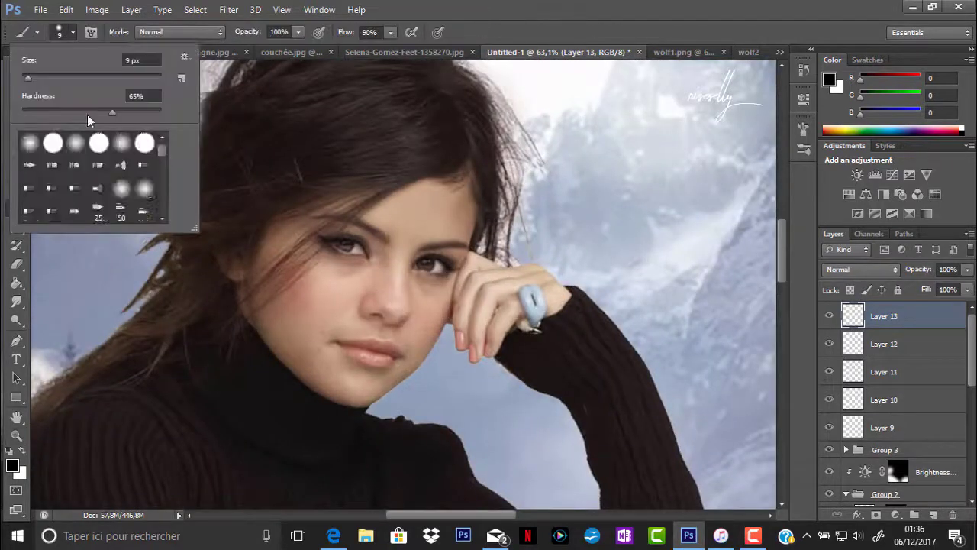
scroll(87, 179, "down", 5)
scroll(88, 179, "down", 5)
left_click(405, 389)
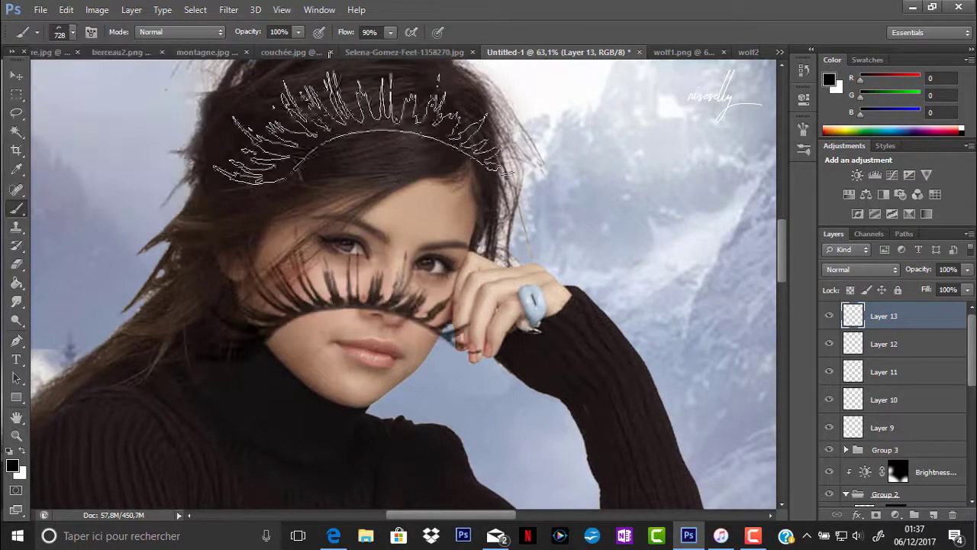
Free Transform the eyelash to fit along the upper lid of the left eye
key("ctrl+z")
left_click(259, 382)
key("ctrl+t")
mouse_move(382, 310)
left_mouse_down()
mouse_move(330, 294)
mouse_move(321, 305)
left_mouse_up()
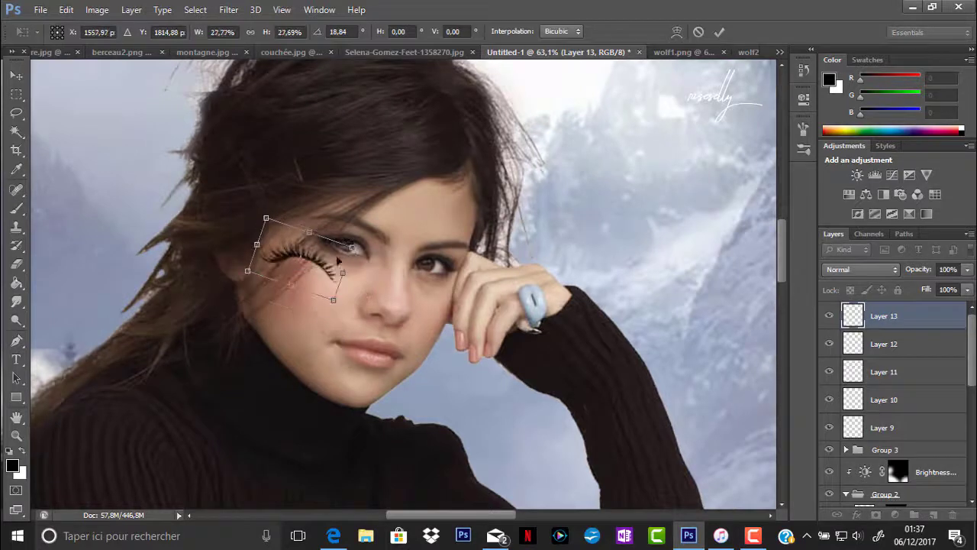
left_click_drag(336, 252, 367, 252)
left_click_drag(229, 290, 332, 217)
left_click_drag(383, 284, 384, 281)
left_click_drag(427, 154, 419, 142)
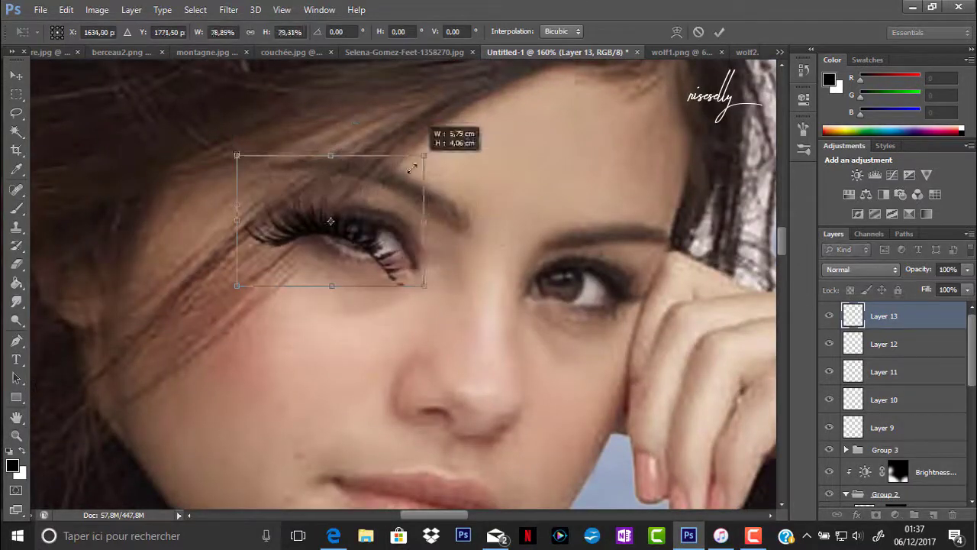
left_click_drag(336, 221, 374, 214)
mouse_move(436, 262)
left_mouse_down()
mouse_move(441, 269)
mouse_move(437, 238)
left_mouse_up()
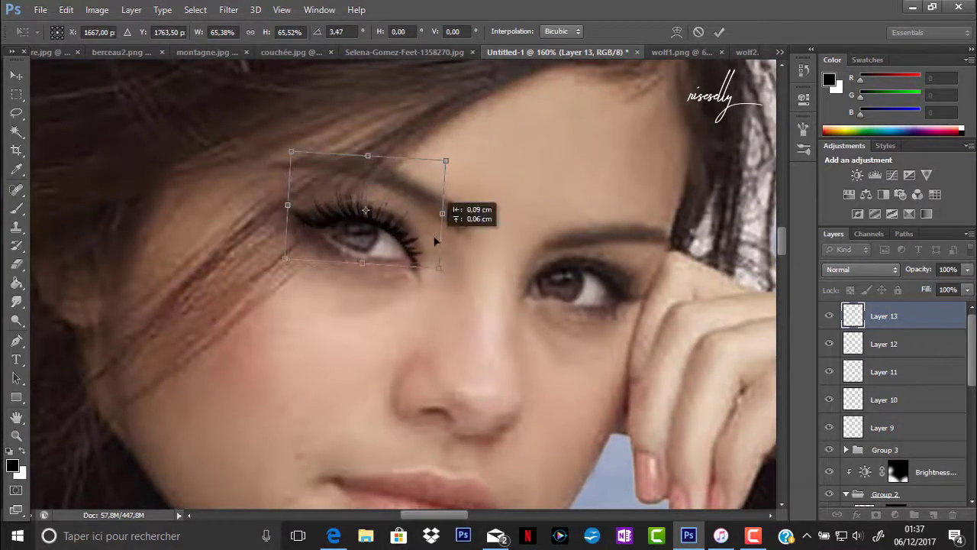
key("Return")
Duplicate the eyelash layer, then move, rotate and warp the copy onto the other eye
key("r")
left_click_drag(886, 316, 939, 507)
key("ctrl+t")
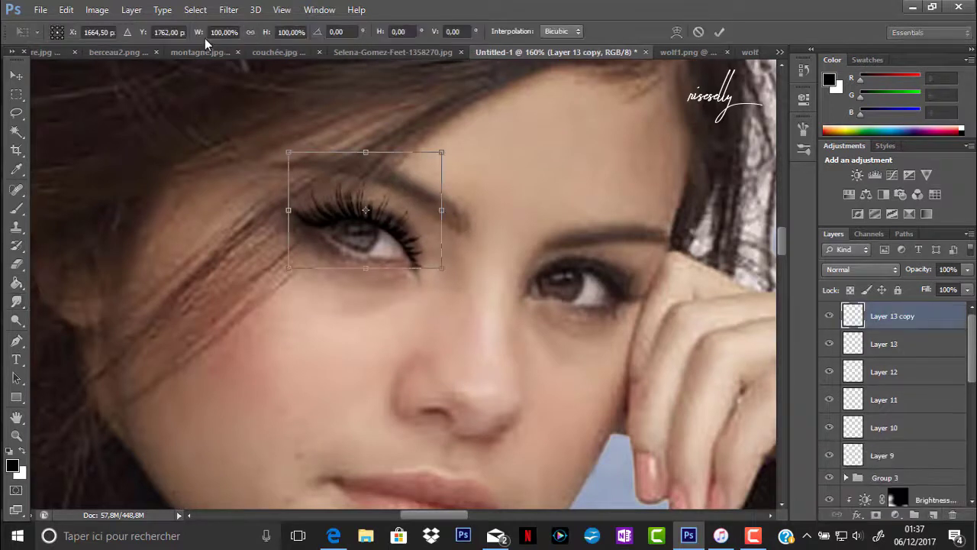
left_click_drag(395, 191, 617, 243)
left_click_drag(672, 229, 617, 183)
right_click(617, 187)
left_click(630, 312)
left_click_drag(631, 311, 512, 289)
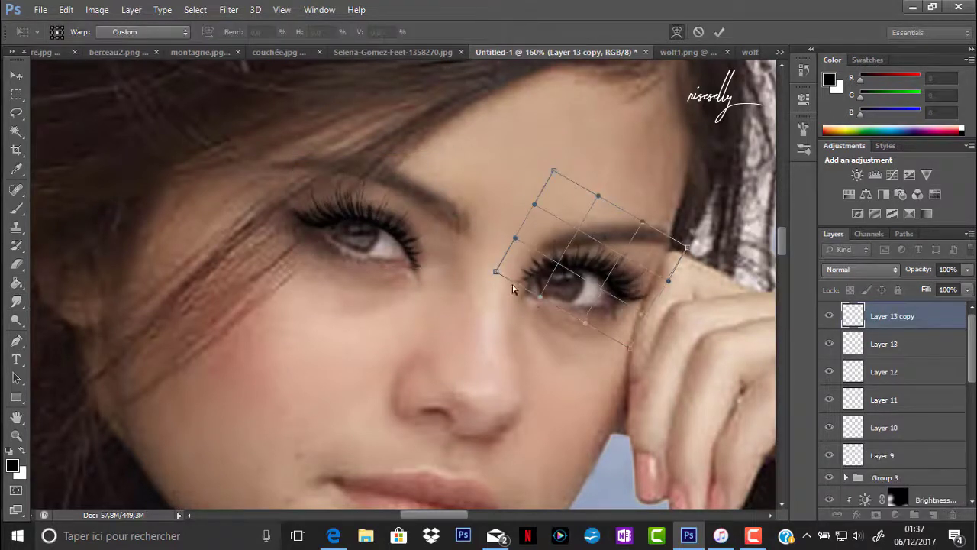
key("Return")
Erase stray lash parts and zoom out to view the whole face
key("e")
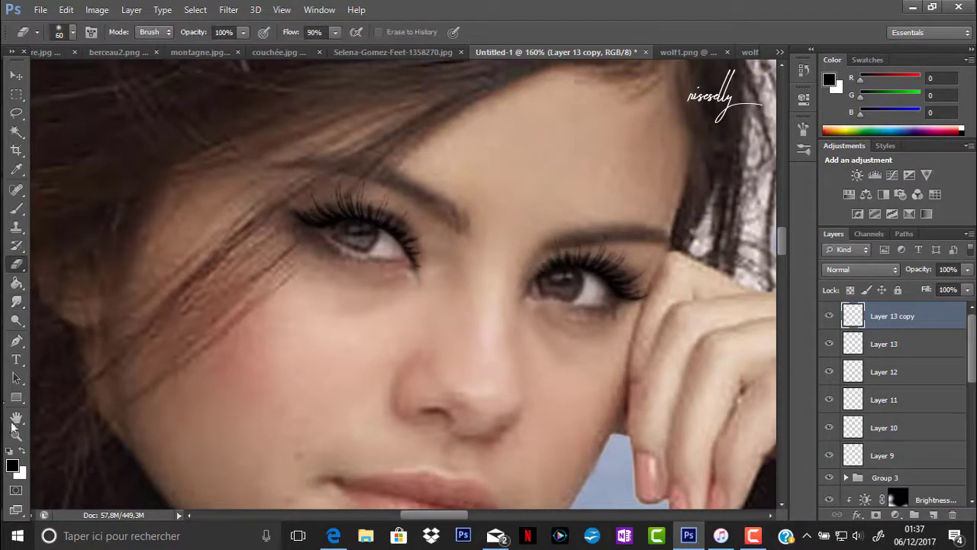
left_click(16, 435)
left_click_drag(649, 189, 557, 189)
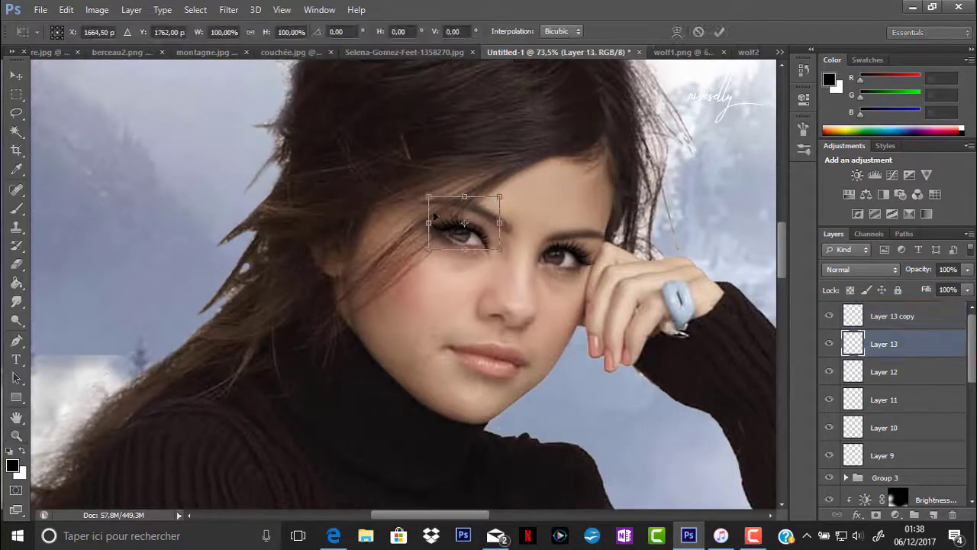
Paste an eyelash as Layer 14, then shrink and place it at the eye
right_click(846, 319)
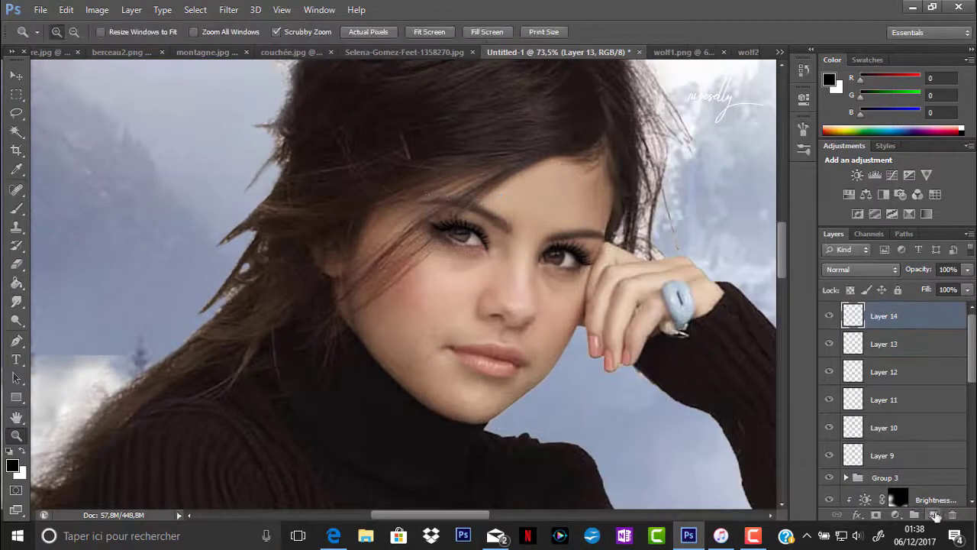
key("ctrl+v")
key("ctrl+t")
mouse_move(584, 413)
left_mouse_down()
mouse_move(588, 306)
mouse_move(566, 284)
mouse_move(611, 283)
mouse_move(571, 276)
left_mouse_up()
key("Return")
Warp the eyelash to follow the curve of the lower lid
key("ctrl+t")
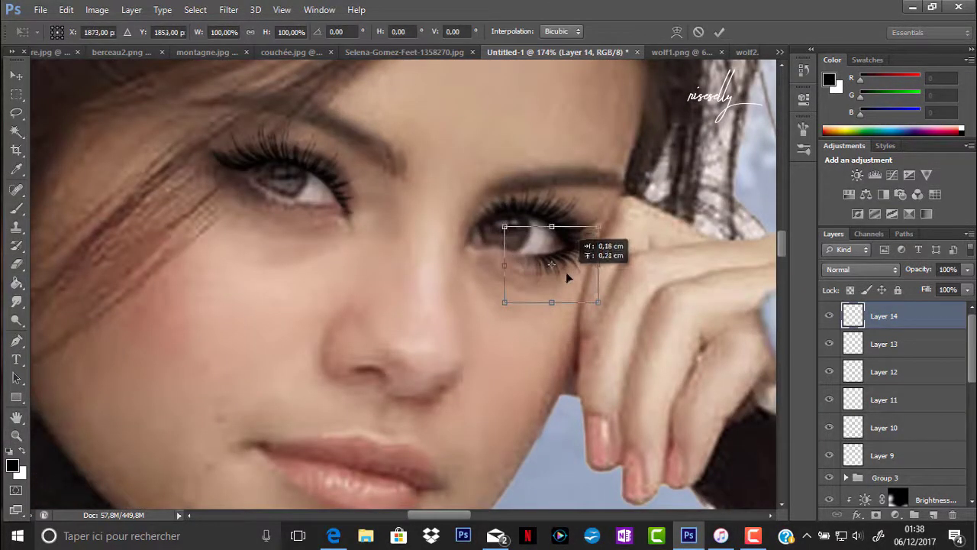
right_click(554, 272)
left_click_drag(578, 236, 524, 271)
key("Return")
key("e")
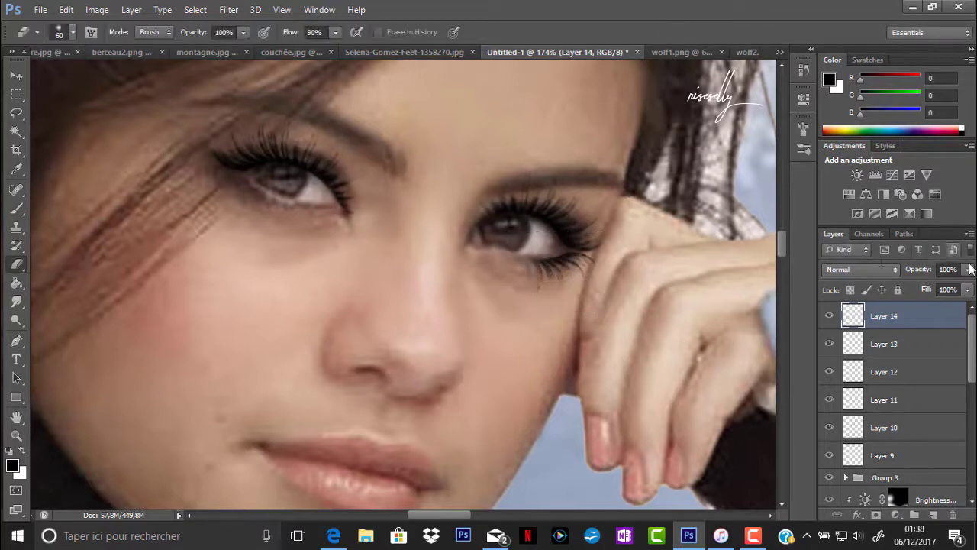
Duplicate the lower lash, flip it horizontally, place it under the other eye at 50% opacity
key("ctrl+j")
key("ctrl+t")
type("-100")
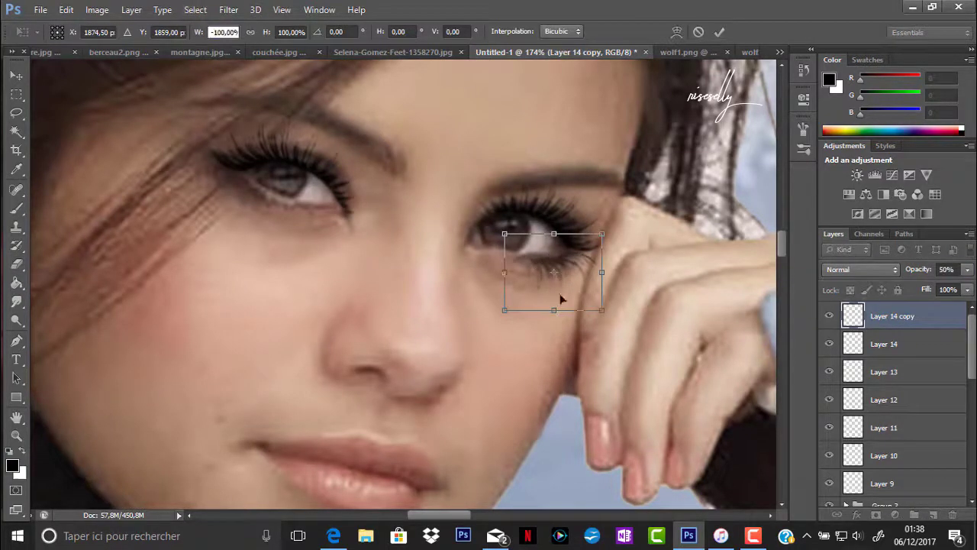
left_click_drag(563, 299, 271, 226)
left_click_drag(355, 172, 361, 180)
left_click_drag(260, 191, 272, 203)
key("Return")
key("ctrl+t")
key("Return")
scroll(271, 204, "down", 5)
key("z")
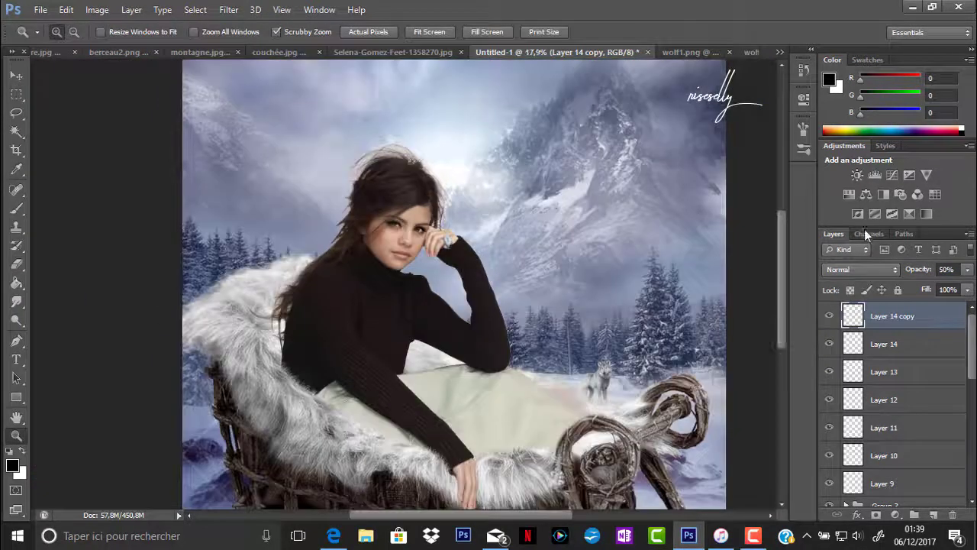
Paint dark tone over the lips on a new layer with a 15 px brush
scroll(397, 229, "up", 5)
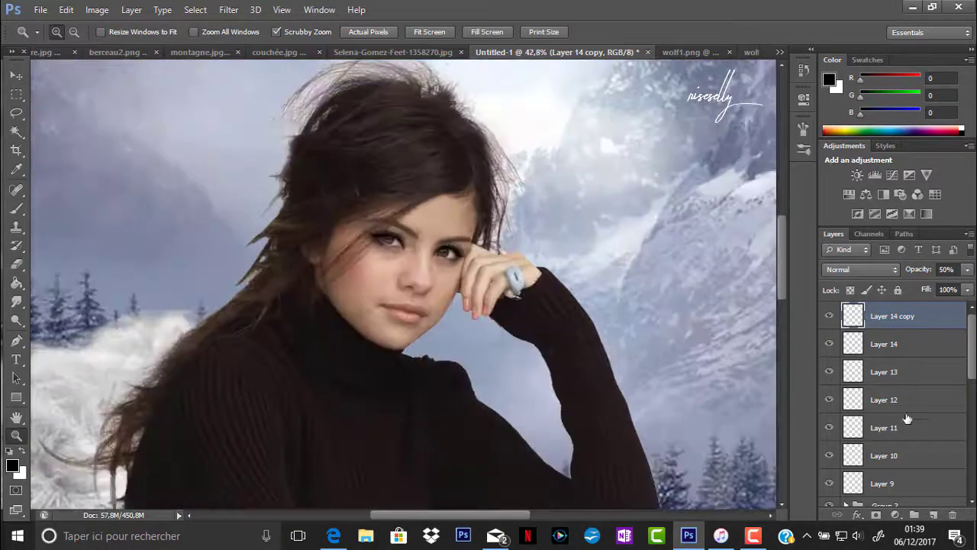
key("ctrl+shift+alt+n")
left_click(16, 208)
left_click(66, 32)
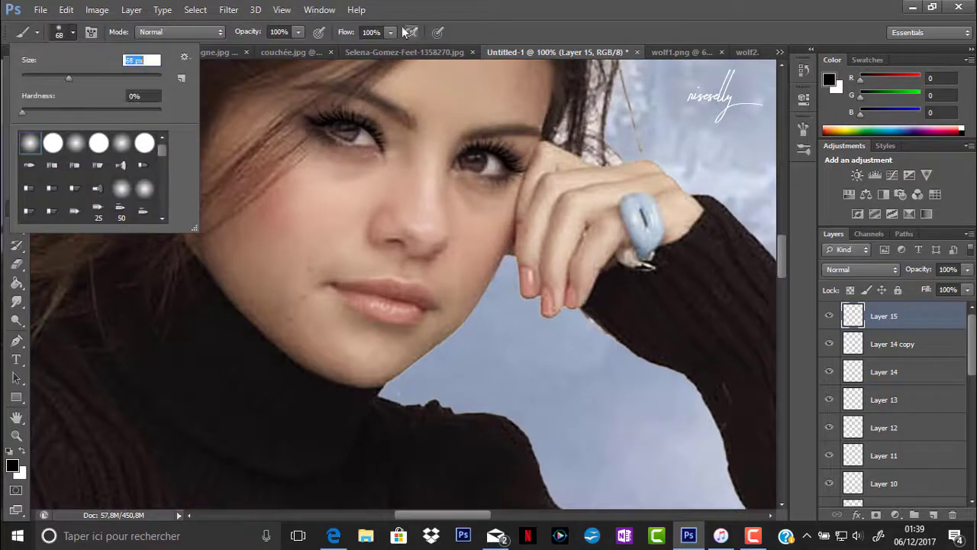
type("15")
key("Return")
key("shift+2")
key("shift+3")
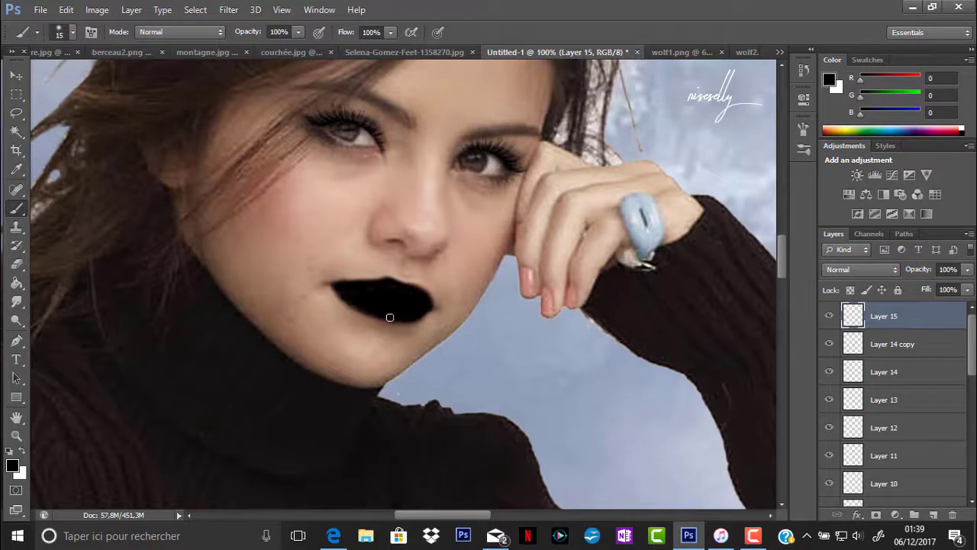
Set the lip layer to Soft Light at 40% opacity and erase excess colour
left_click(861, 269)
left_click(855, 216)
left_click_drag(967, 268, 927, 284)
key("e")
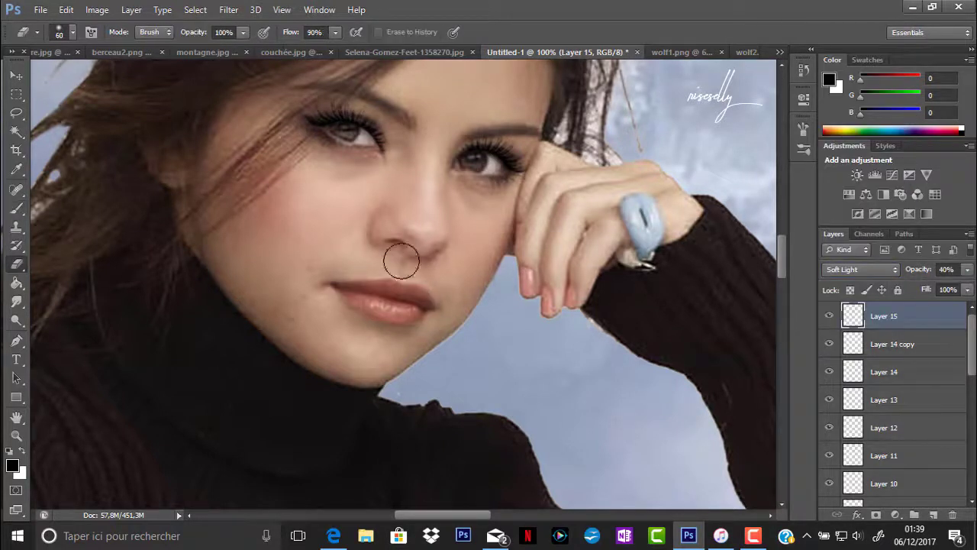
left_click(16, 207)
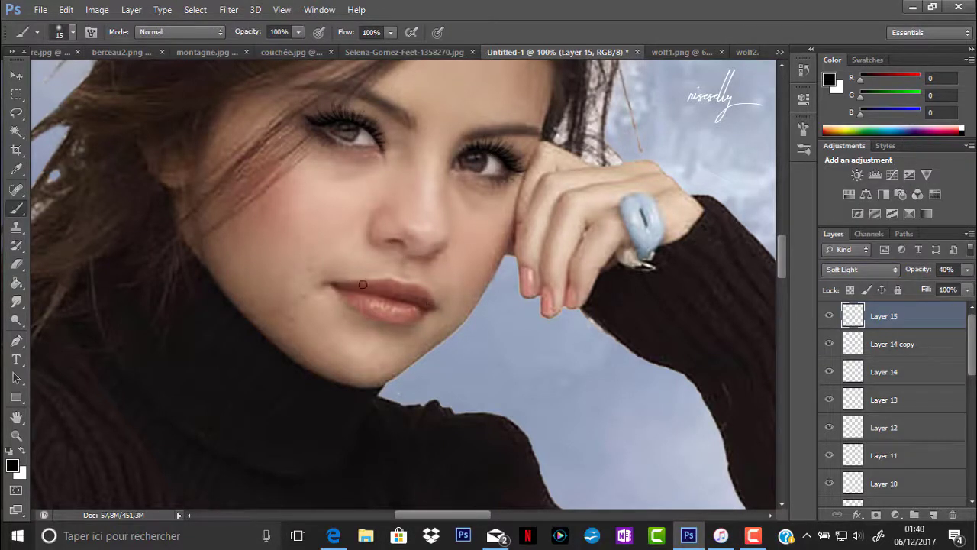
key("z")
scroll(456, 238, "down", 3)
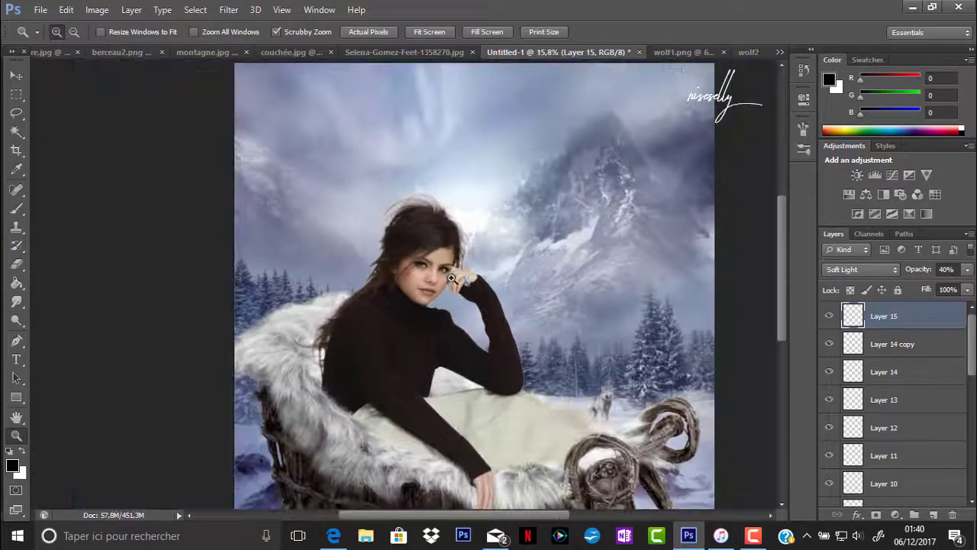
scroll(456, 238, "up", 2)
scroll(457, 239, "up", 2)
Paint dark tone over the eyebrows on a new layer
key("ctrl+shift+alt+n")
key("b")
left_click(507, 233)
key("F5")
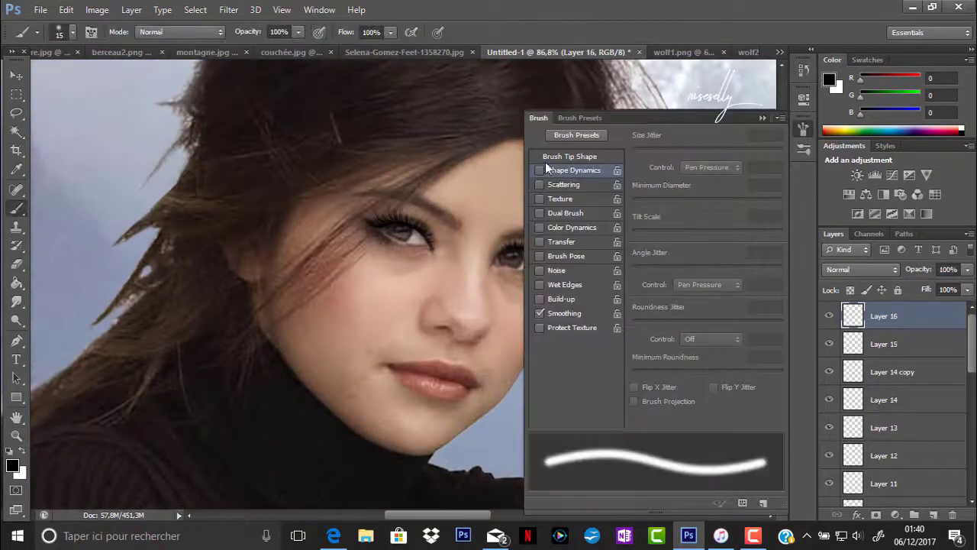
key("F5")
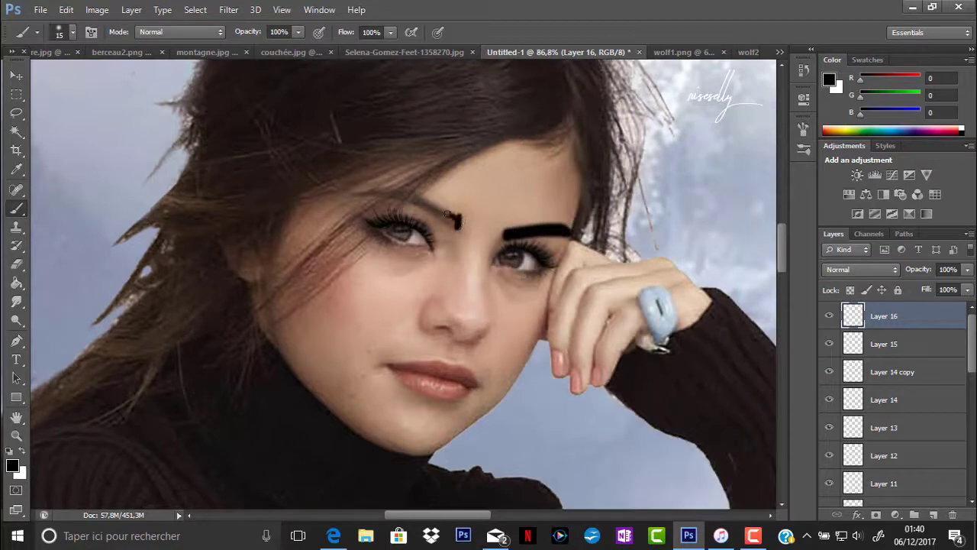
Set the eyebrow layer to Soft Light at low opacity and soften it with Gaussian Blur
left_click(862, 269)
left_click(856, 191)
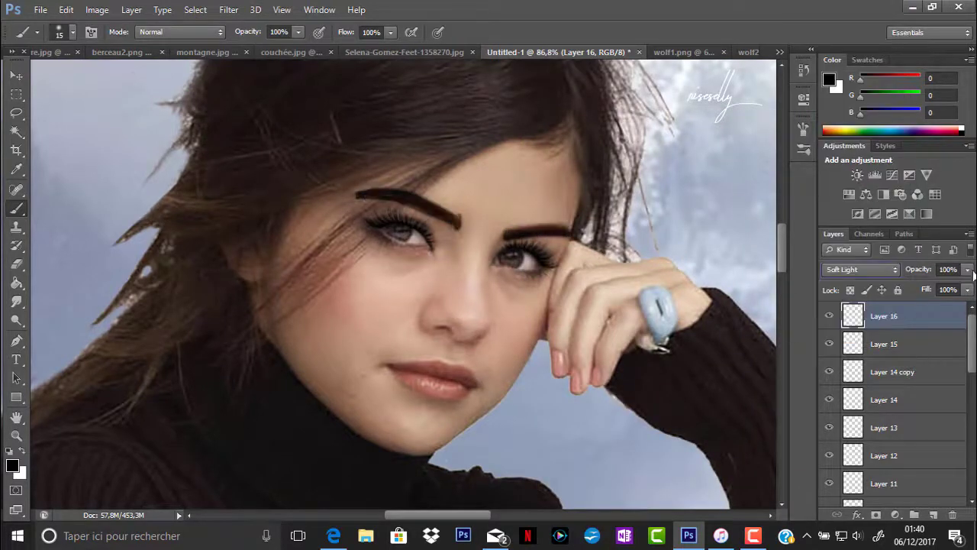
type("25")
left_click(229, 9)
left_click(284, 24)
left_click(818, 107)
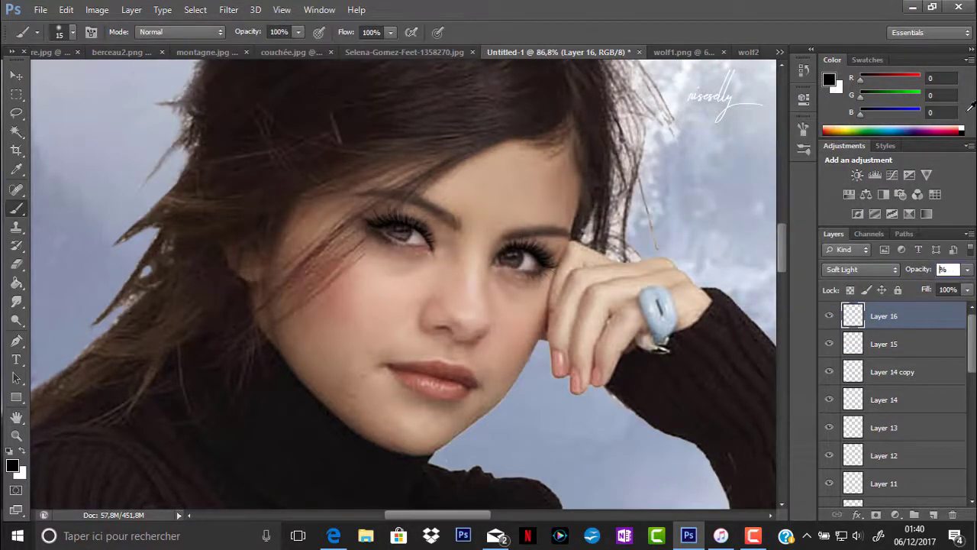
key("z")
scroll(469, 217, "down", 3)
scroll(369, 204, "up", 2)
Add Layer 17 and sample a dark brown from the hair
key("ctrl+shift+alt+n")
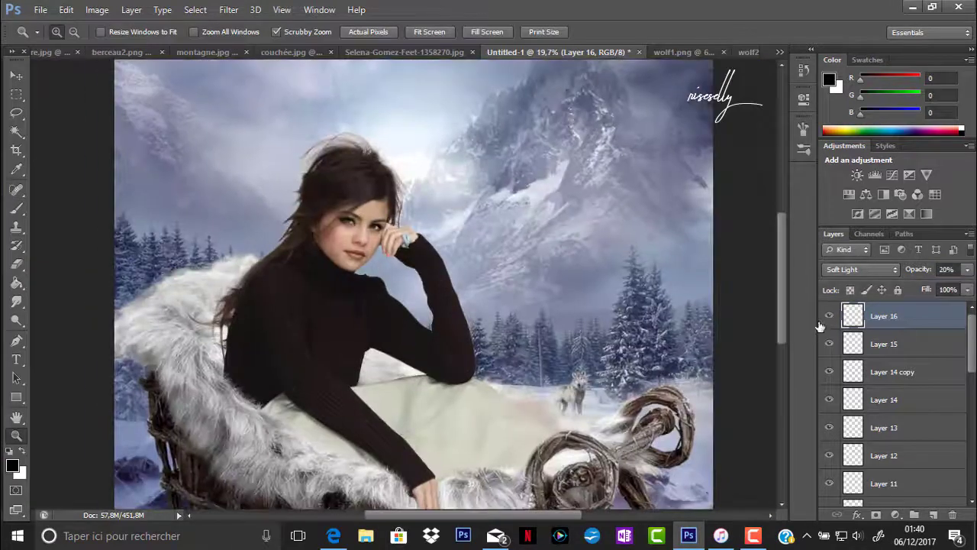
scroll(369, 204, "up", 1)
key("i")
left_click(327, 145)
Paint stray hair strands on Layer 17 using browns sampled from the hair
key("b")
left_click(65, 32)
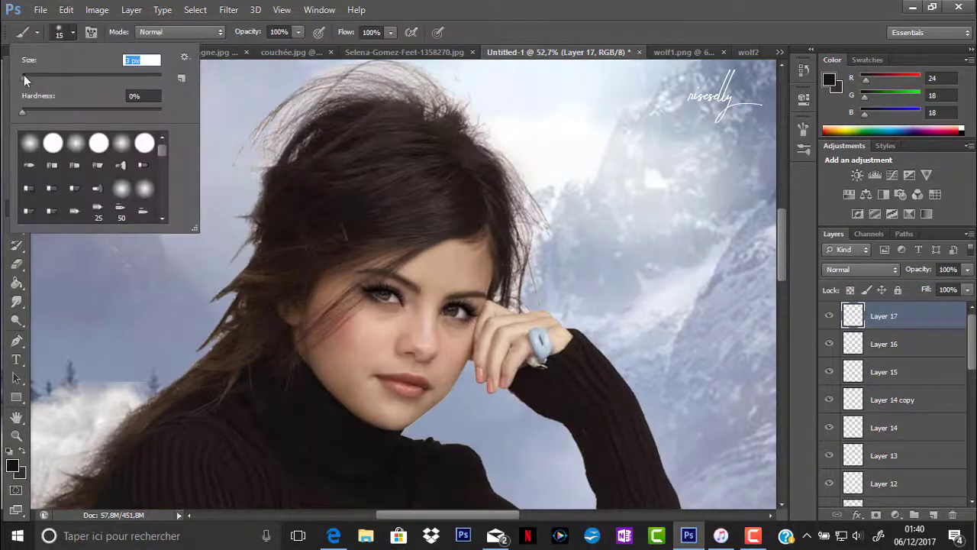
key("Escape")
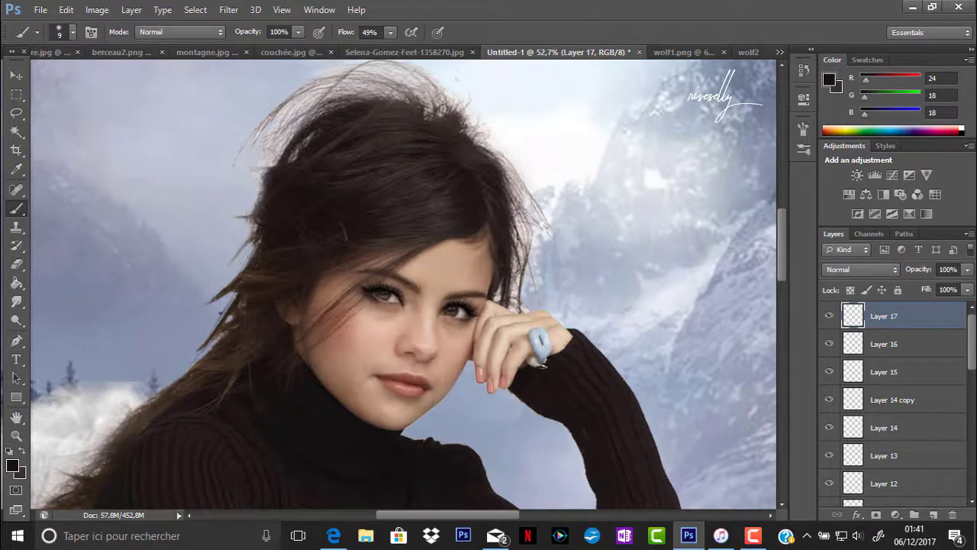
key("i")
left_click(236, 325)
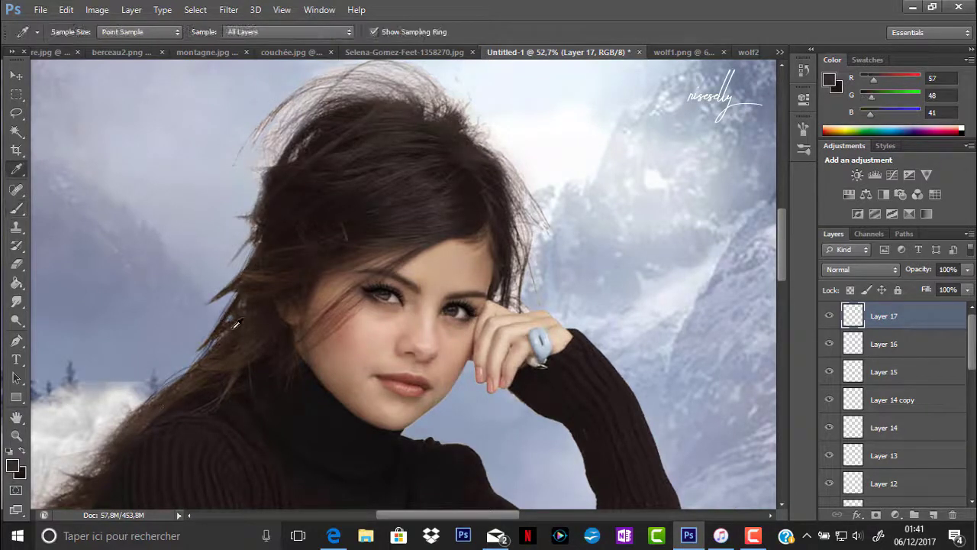
left_click(236, 368)
key("b")
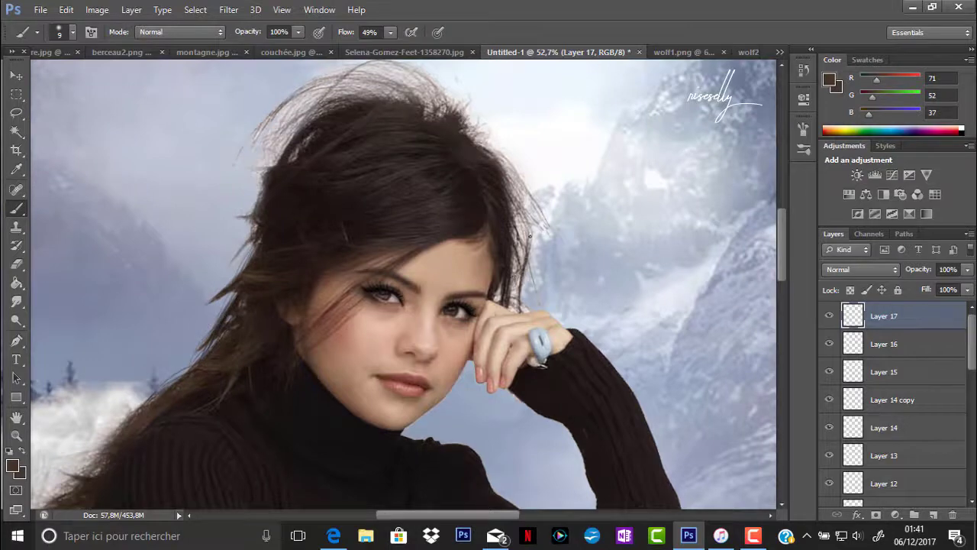
scroll(507, 250, "down", 4)
scroll(174, 459, "left", 3)
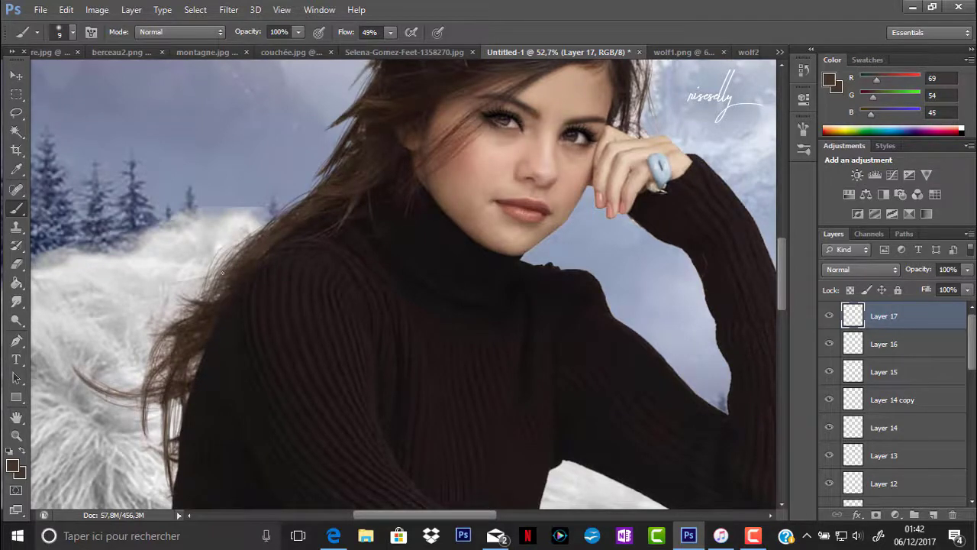
scroll(412, 218, "up", 3)
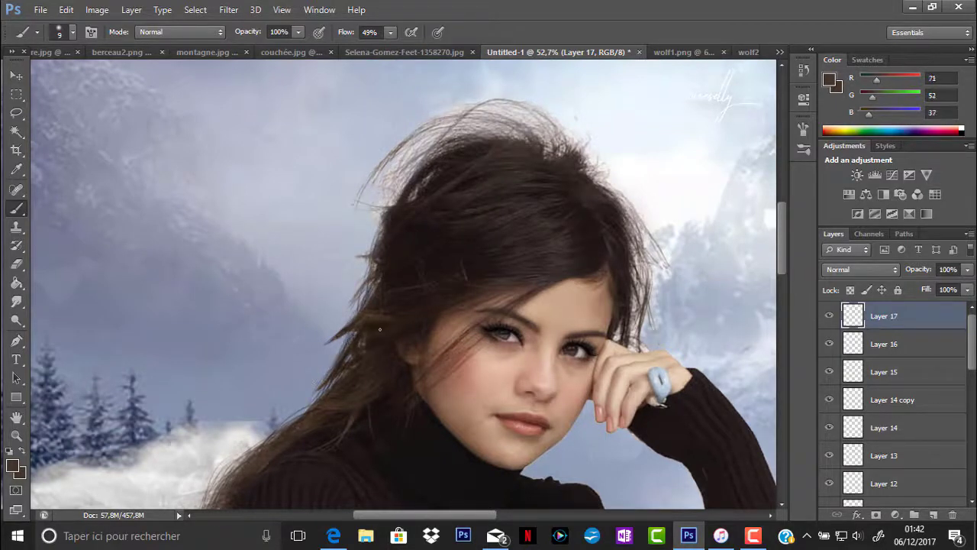
key("z")
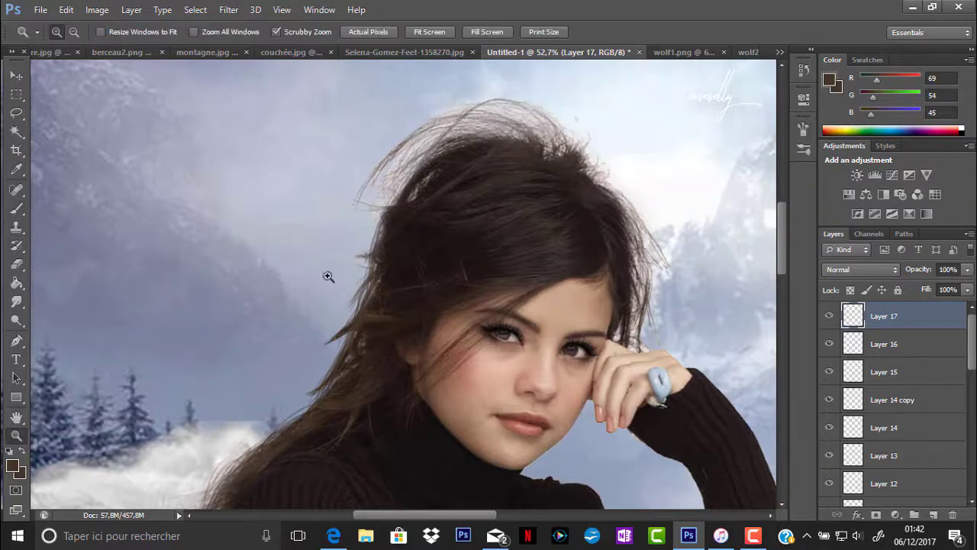
scroll(596, 321, "down", 5)
Delete the duplicate of Layer 17 and add a new empty Layer 18
key("ctrl+j")
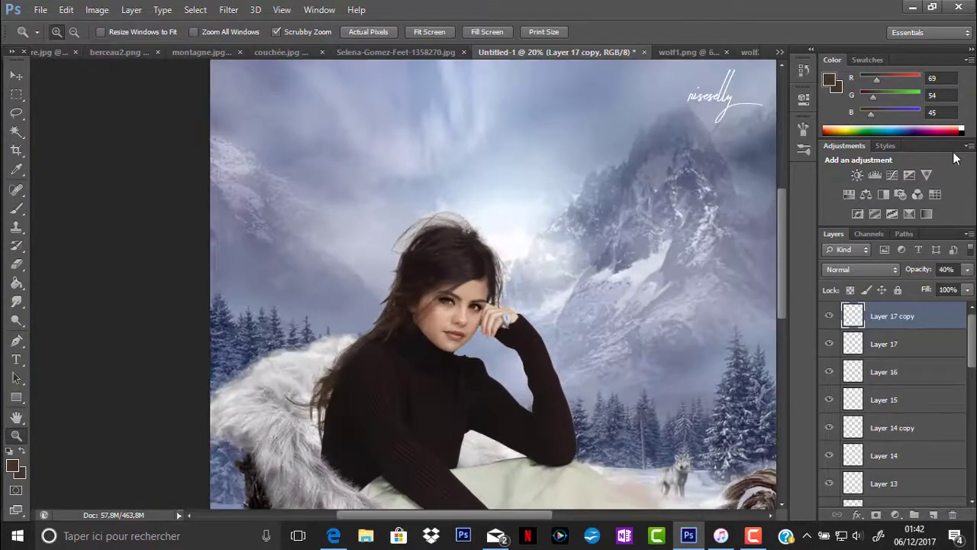
right_click(886, 316)
left_click(633, 125)
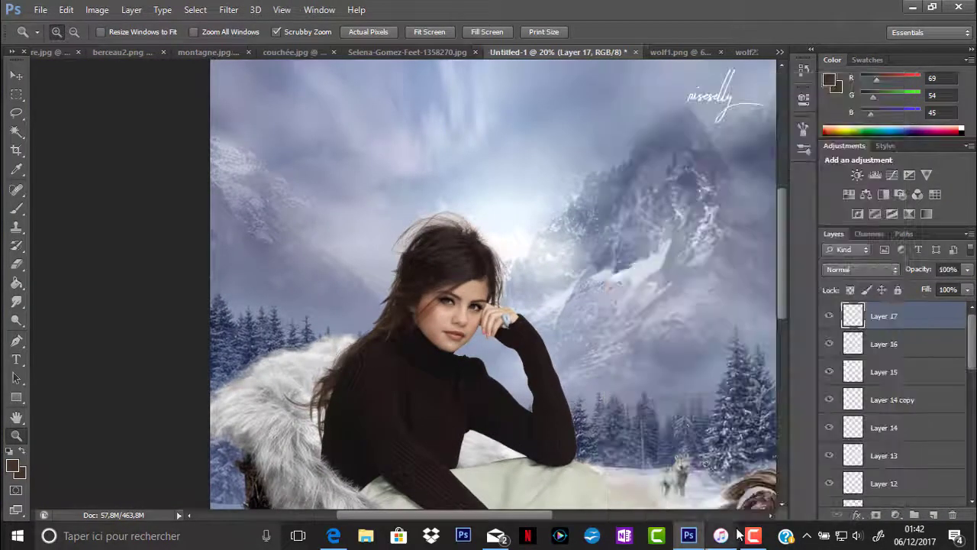
scroll(141, 208, "down", 5)
scroll(140, 207, "up", 5)
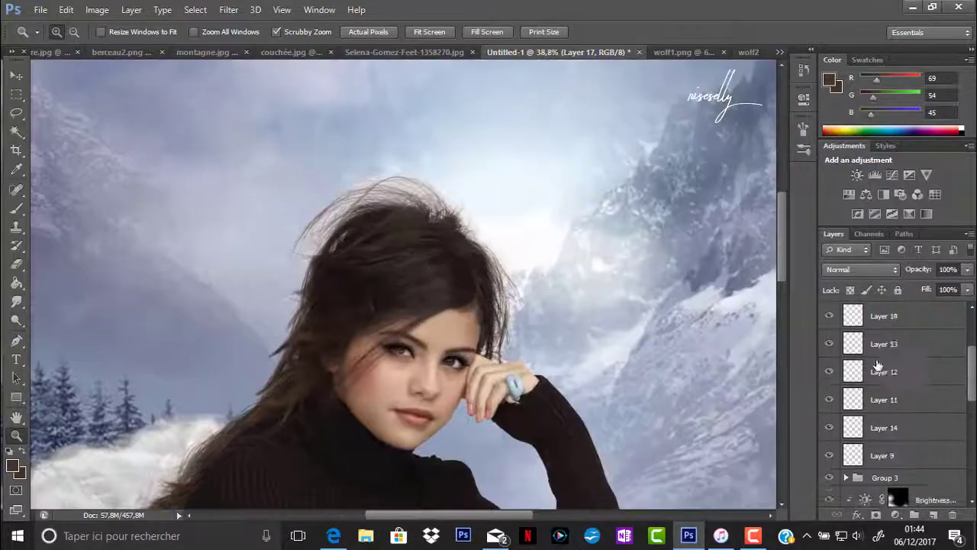
key("ctrl+shift+alt+n")
Paint pale blue-grey haze around the top of the hair at 42% opacity
key("i")
key("b")
left_click(72, 32)
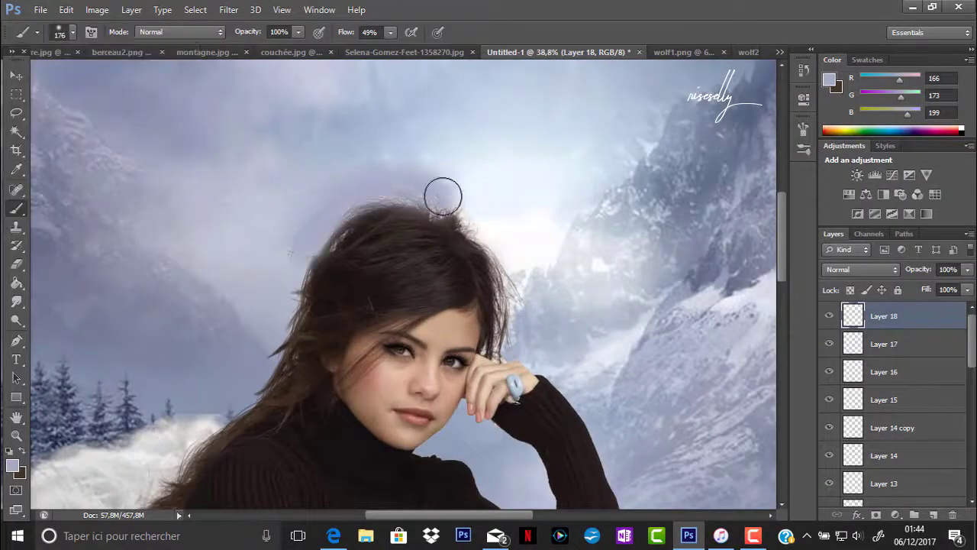
left_click(862, 269)
left_click_drag(967, 269, 926, 285)
left_click(882, 318)
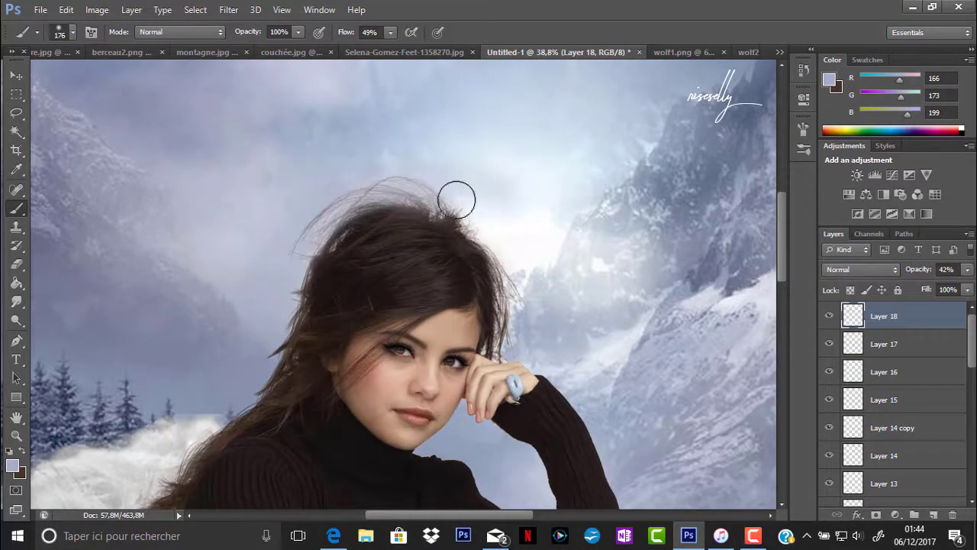
key("z")
left_click_drag(343, 203, 318, 216)
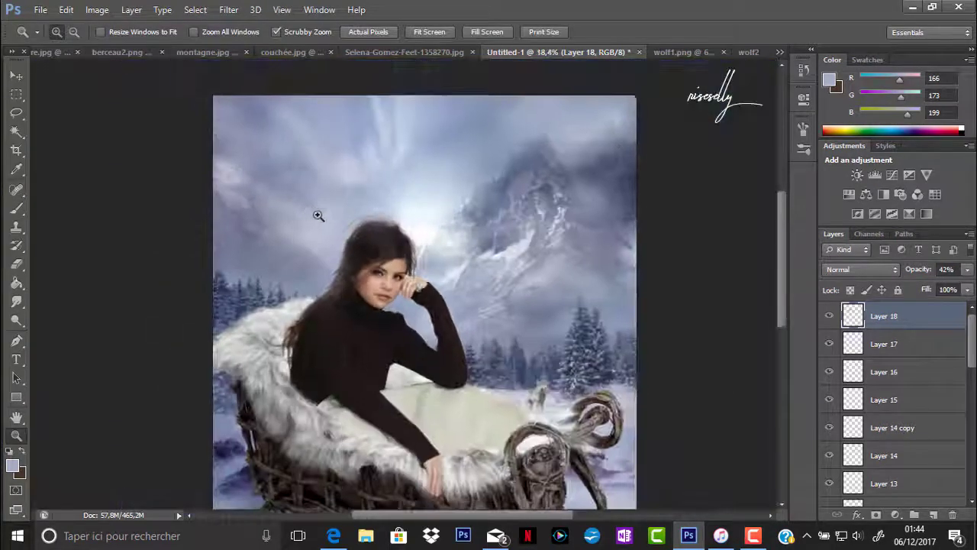
left_click(319, 216)
On a new layer, paint soft pale light over the sleigh with a large brush
left_click(935, 515)
key("ctrl+minus")
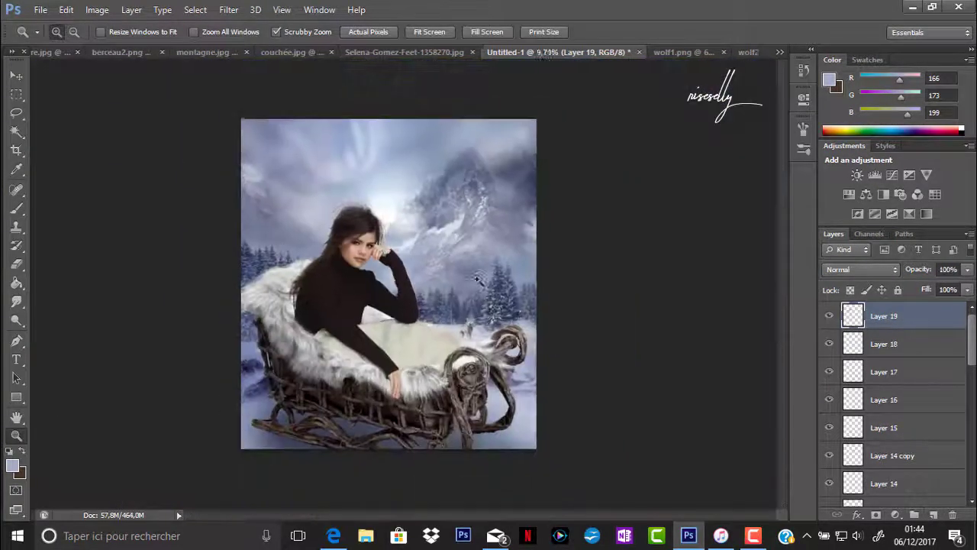
key("b")
left_click(36, 31)
left_click_drag(141, 78, 157, 78)
key("Return")
left_click_drag(290, 366, 473, 382)
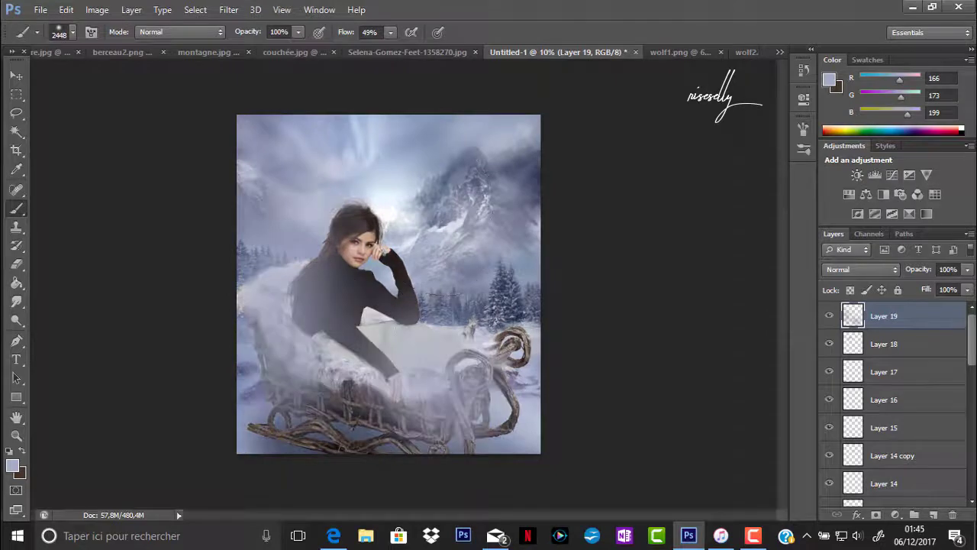
key("shift+alt+f")
key("z")
left_click_drag(344, 371, 355, 370)
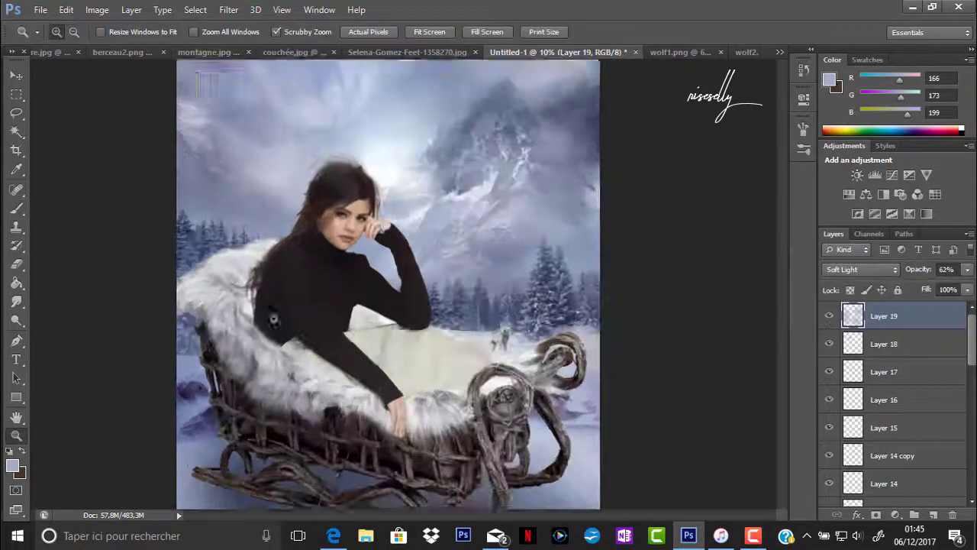
Add new layers and set Layer 21 to Soft Light at 25% with black colour
key("ctrl+shift+alt+n")
left_click_drag(380, 260, 428, 263)
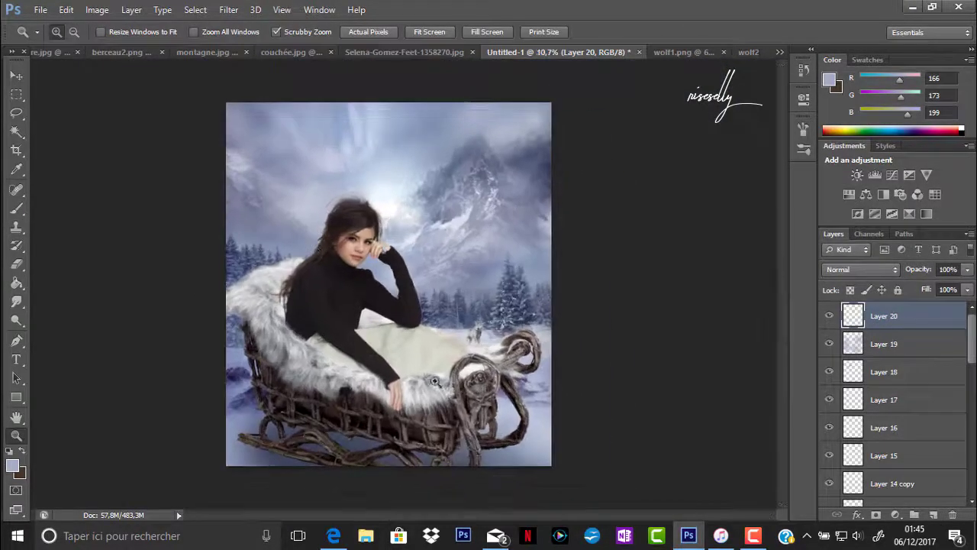
scroll(939, 395, "down", 5)
scroll(939, 395, "up", 3)
key("ctrl+shift+alt+n")
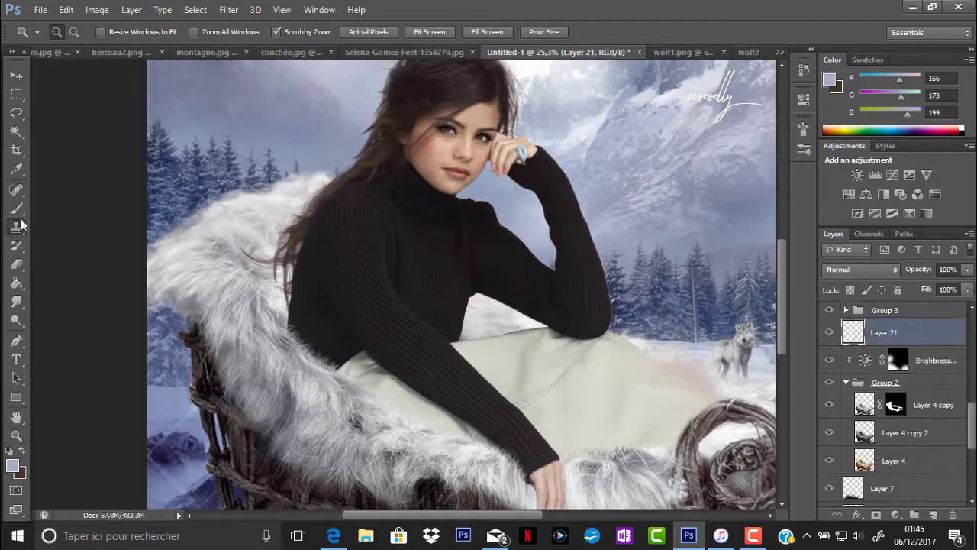
key("b")
left_click(72, 32)
key("d")
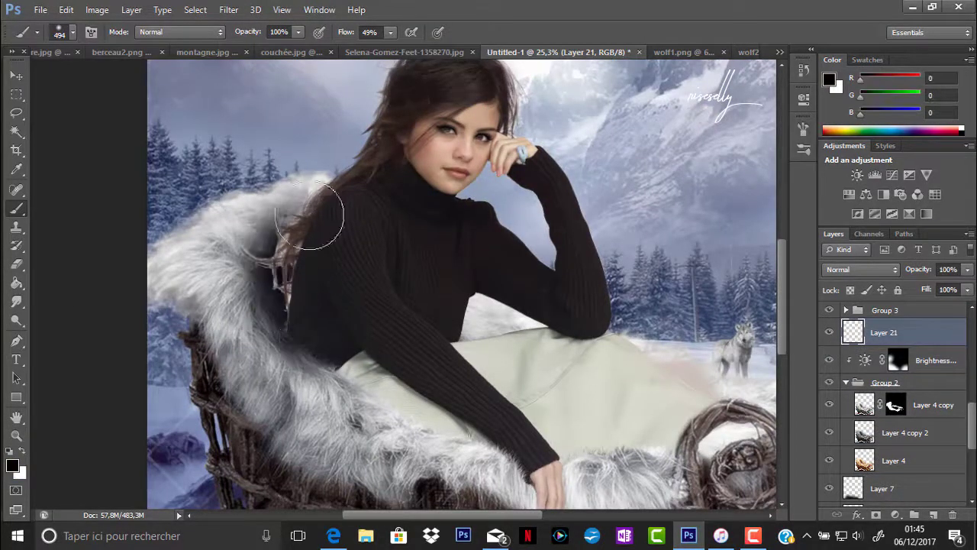
left_click(861, 269)
left_click(848, 194)
type("25")
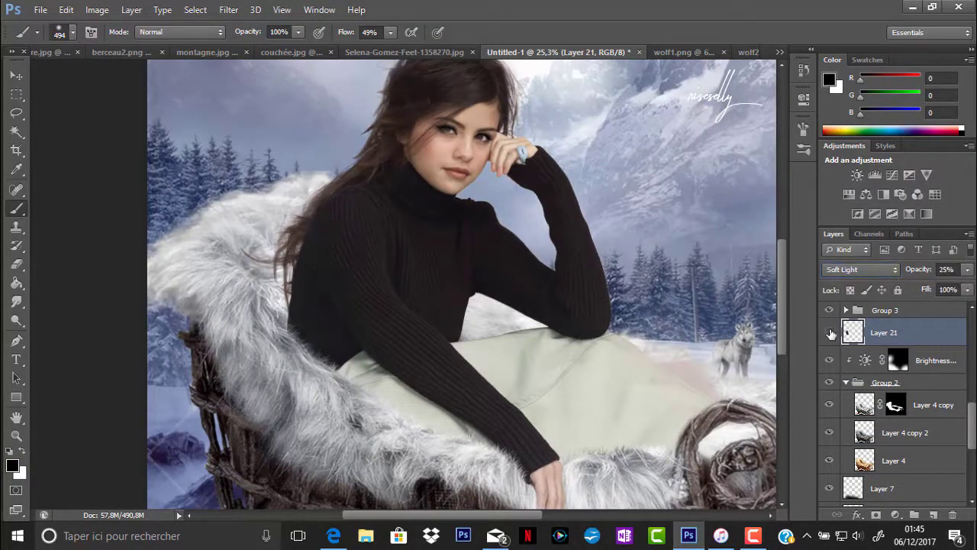
type("z")
key("ctrl+0")
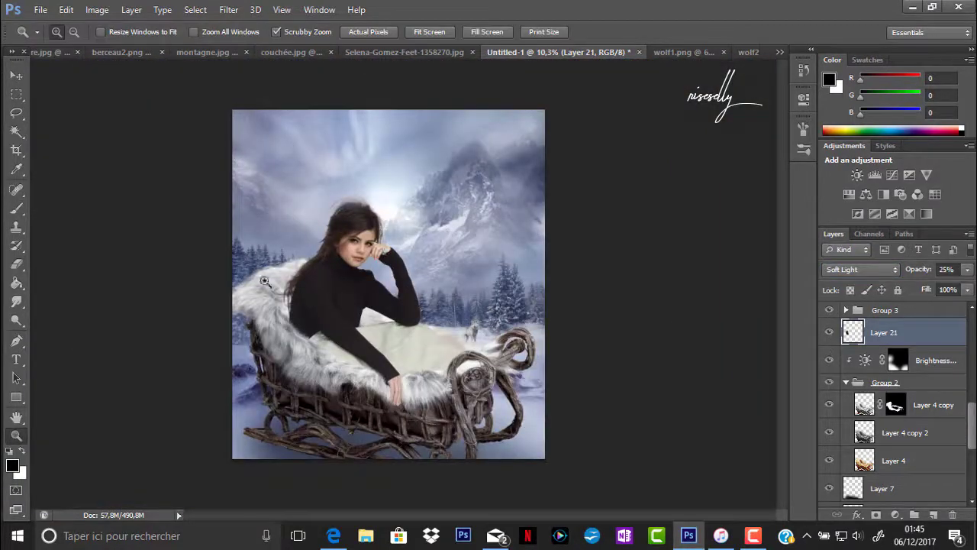
Paint white on Layer 5 copy's mask to reveal the fur beside the hair
left_click_drag(264, 282, 321, 282)
left_click(896, 444)
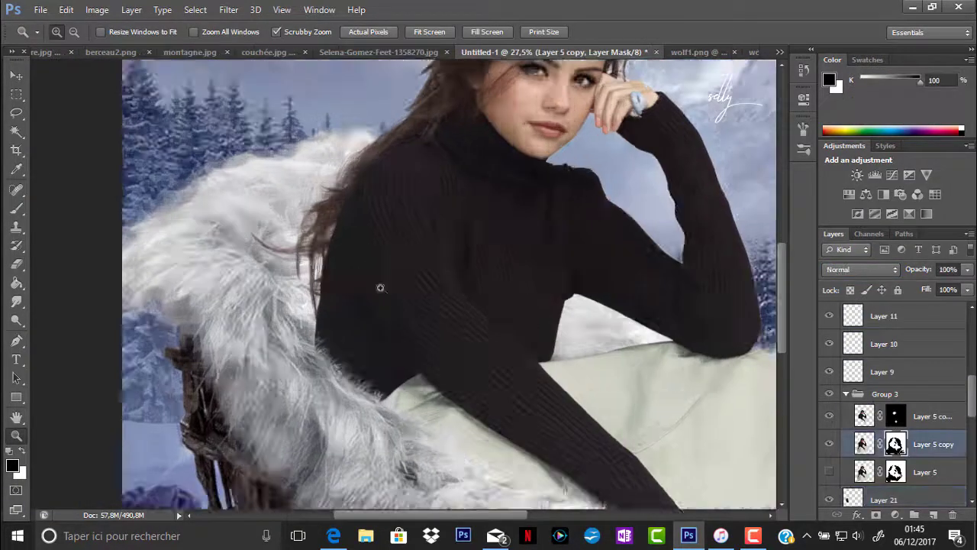
left_click_drag(381, 287, 412, 287)
key("e")
key("x")
left_click_drag(283, 263, 287, 350)
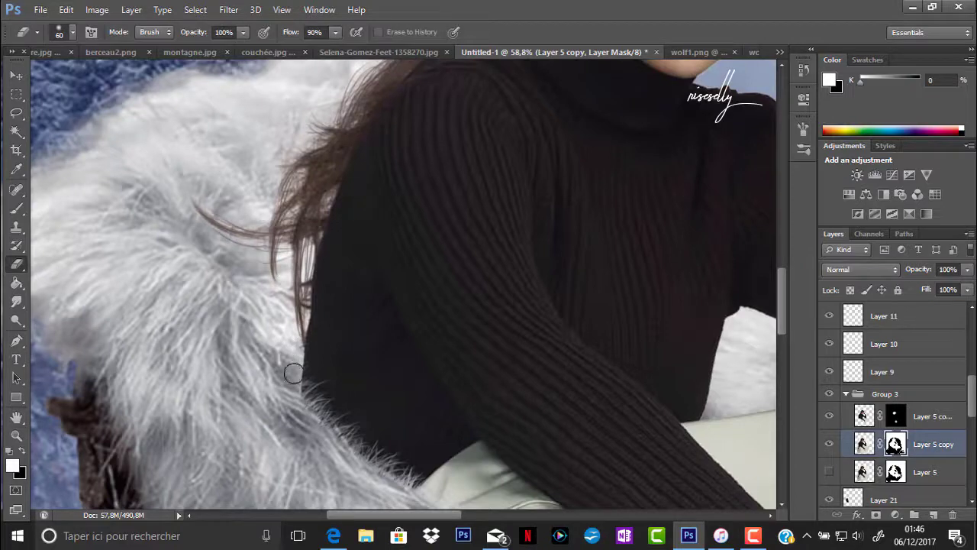
left_click(16, 435)
key("ctrl+0")
left_click(908, 416)
Move Layer 22 out of Group 3 and select it
key("ctrl+shift+alt+n")
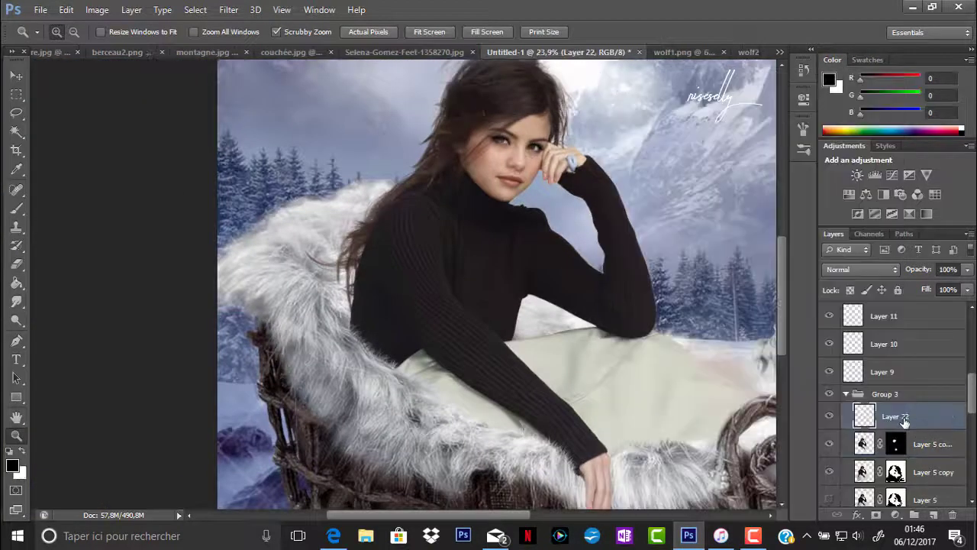
left_click_drag(904, 419, 916, 385)
right_click(930, 339)
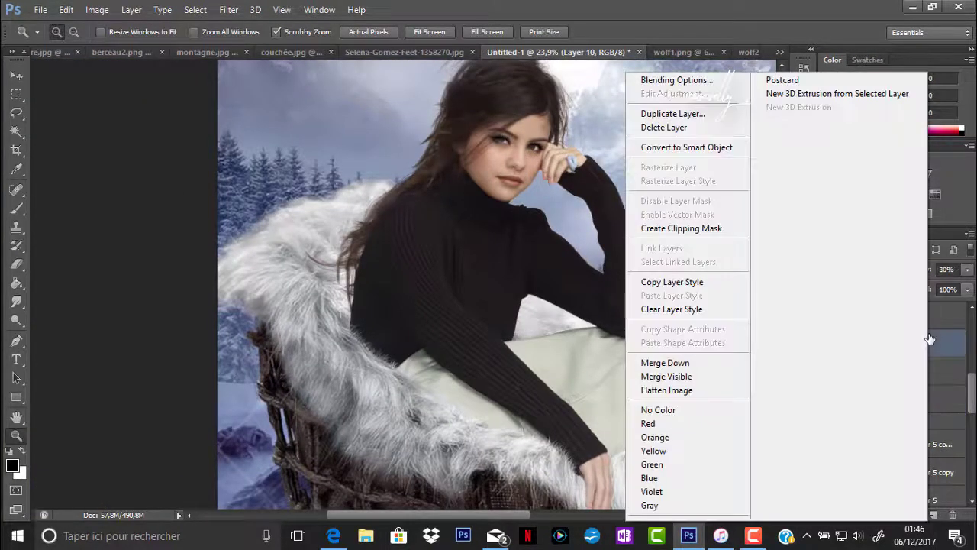
key("Escape")
left_click(885, 399)
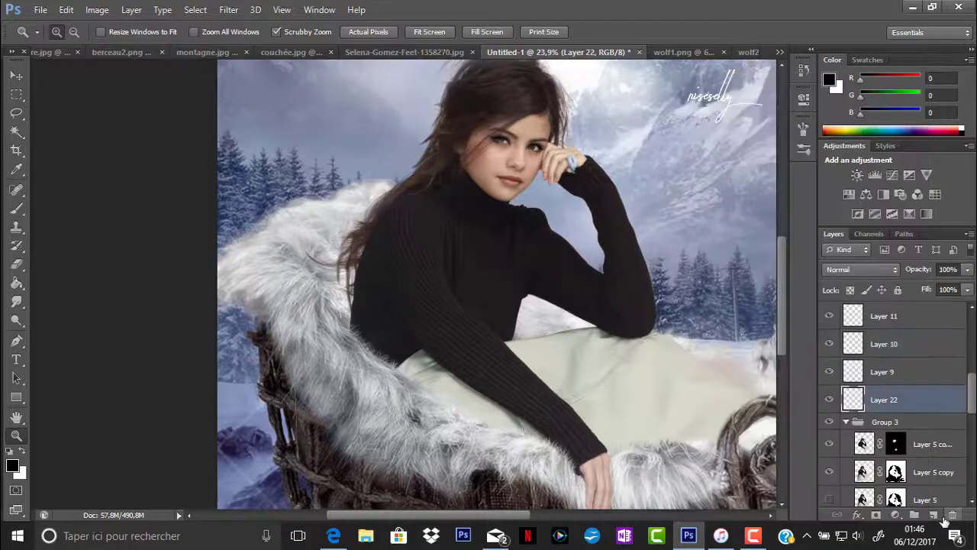
Paint black shading on clipped Layer 23 and set it to Soft Light
left_click(933, 514, "ctrl")
key("b")
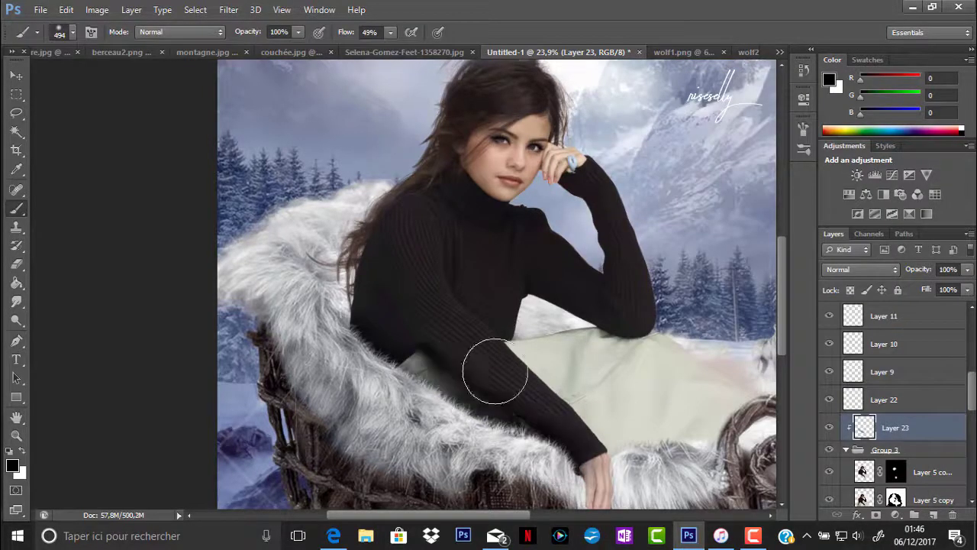
scroll(534, 374, "down", 2)
left_click_drag(611, 374, 722, 370)
left_click(850, 270)
left_click(855, 196)
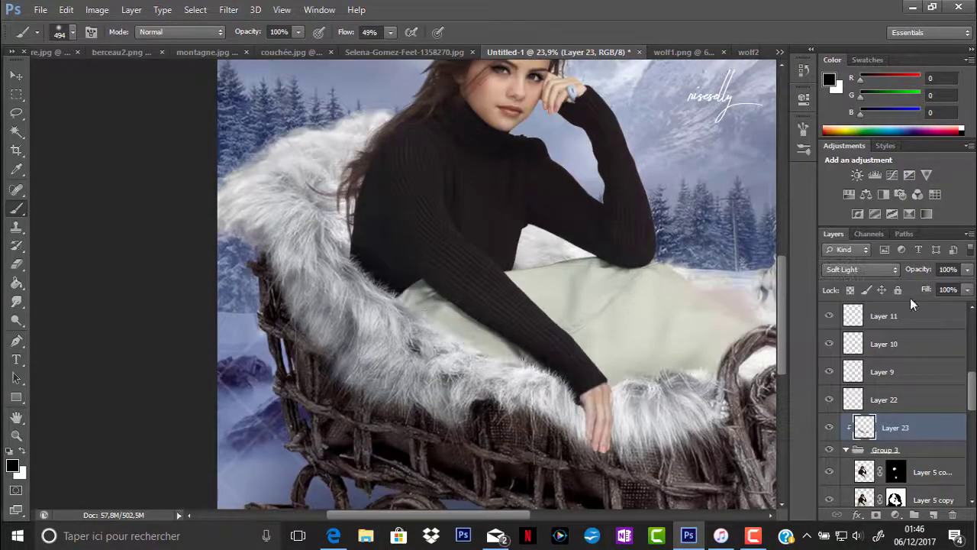
key("z")
scroll(400, 349, "down", 3)
scroll(399, 349, "up", 3)
Darken the sweater arm's right edge on Layer 24, set to Soft Light with Gaussian Blur
key("ctrl+shift+alt+n")
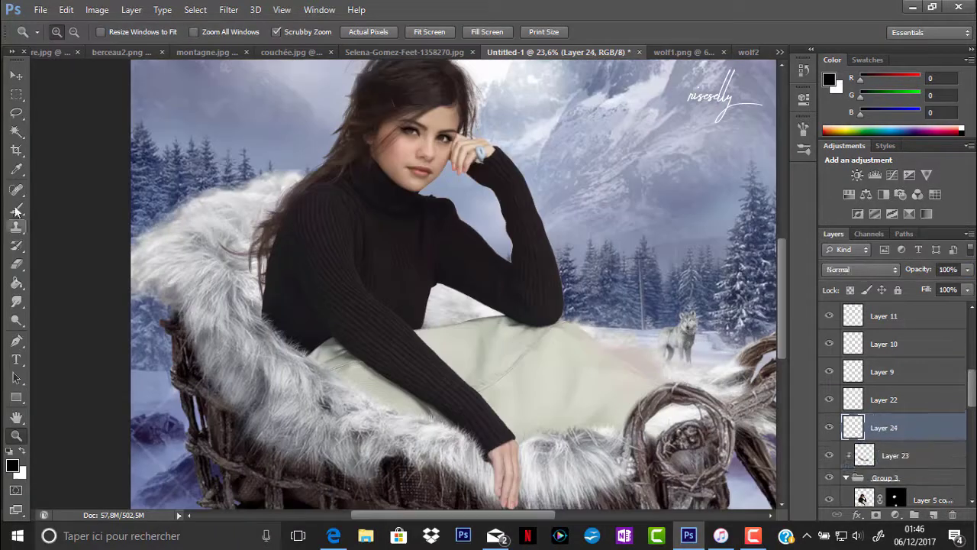
left_click(17, 208)
left_click(72, 33)
left_click(299, 277)
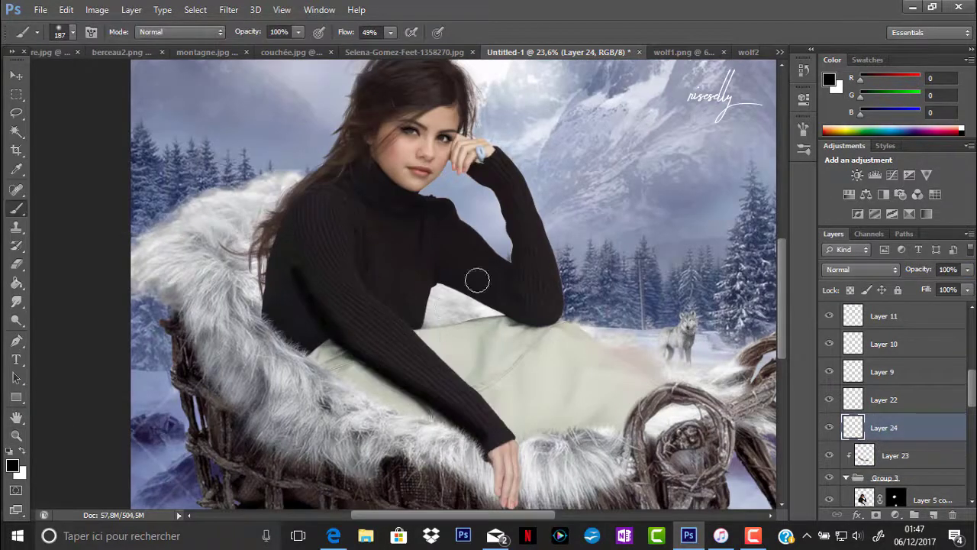
left_click_drag(546, 267, 534, 187)
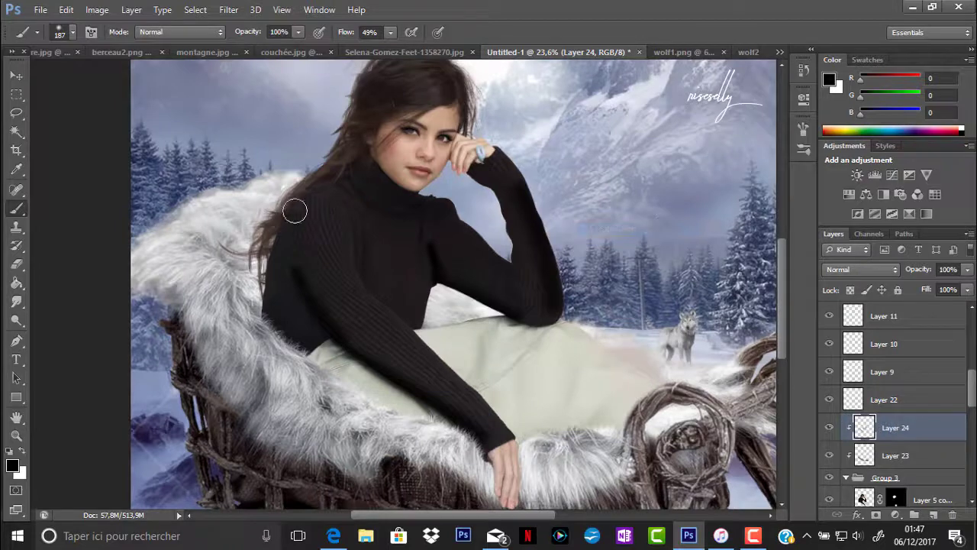
left_click(862, 269)
left_click(840, 189)
left_click(229, 10)
left_click(145, 278)
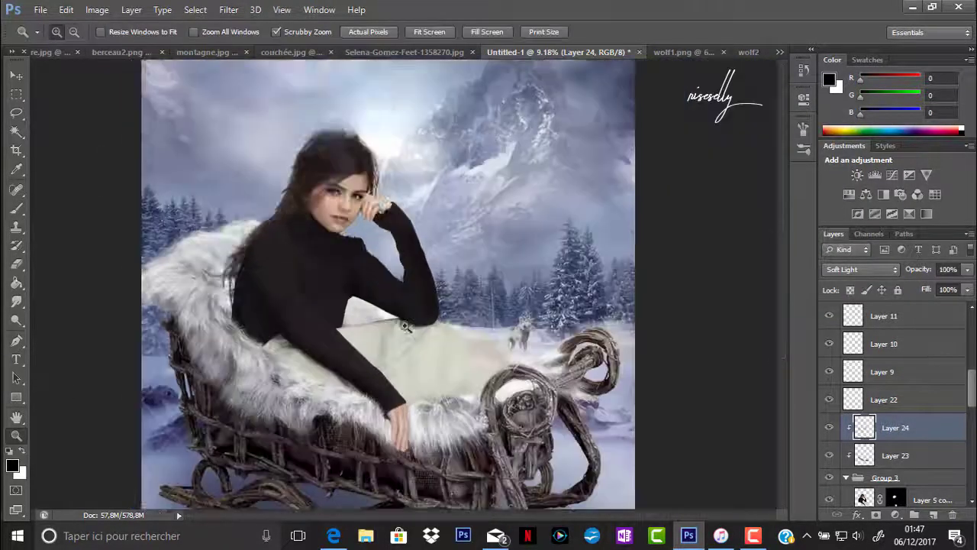
type("50")
key("Return")
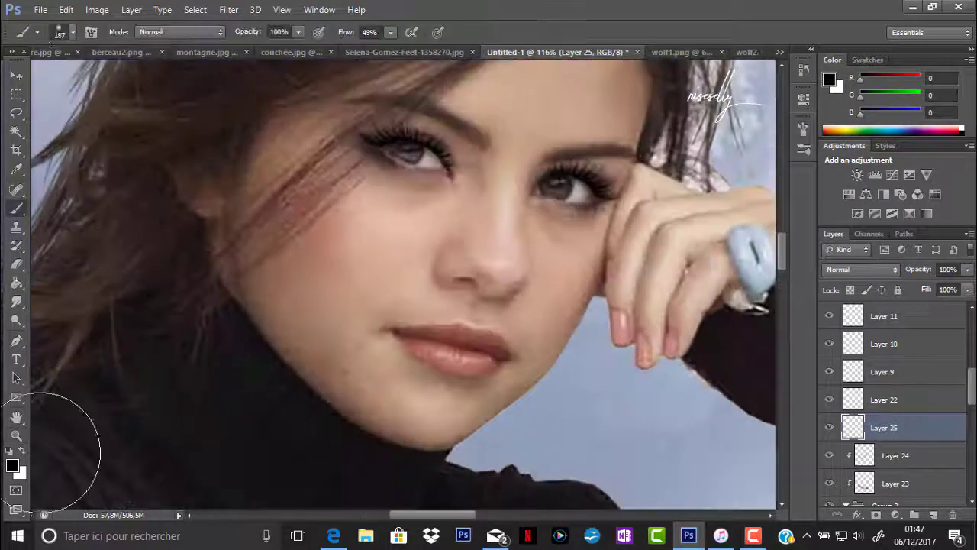
Dab soft highlights on the nose and just above the lips
left_click(490, 266)
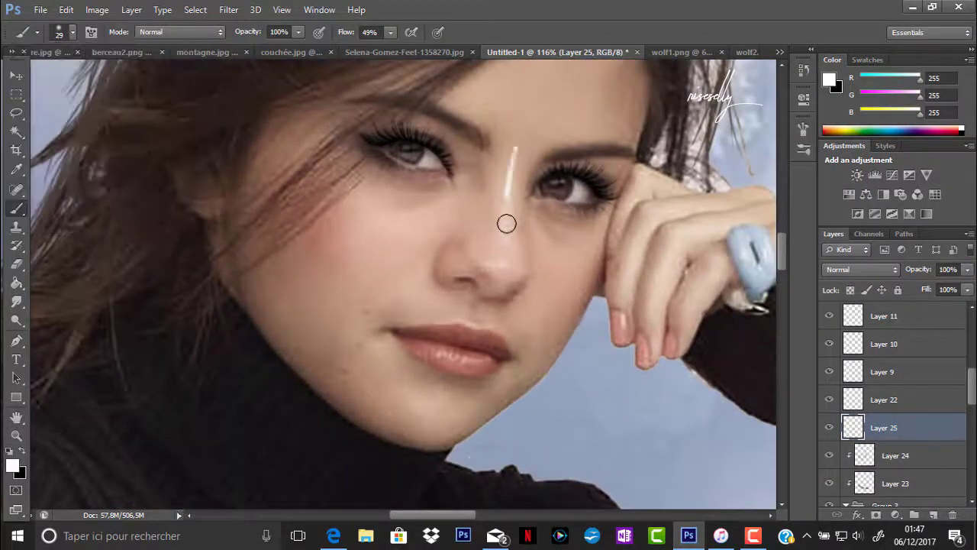
scroll(479, 224, "down", 3)
left_click(479, 224)
scroll(453, 239, "up", 5)
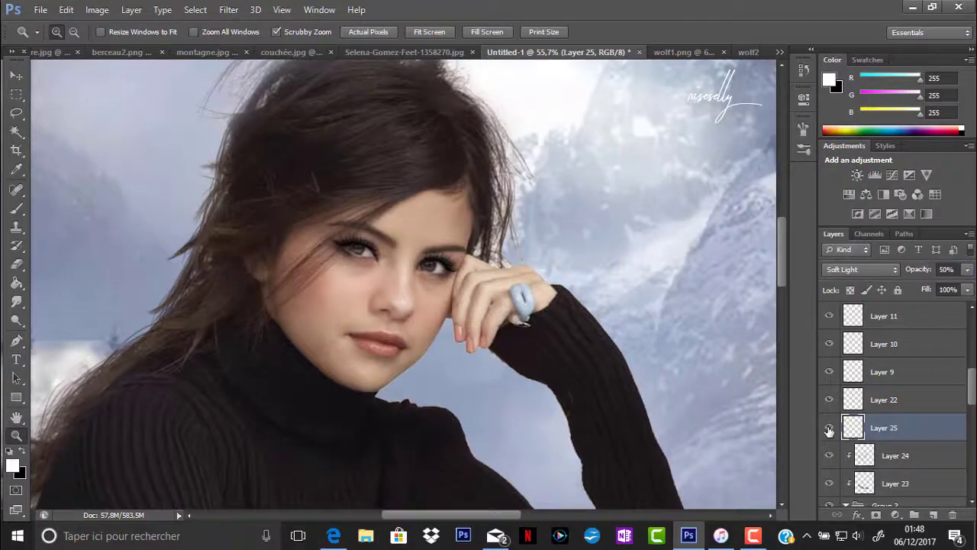
Create a new black-brush shading layer and set it to Soft Light
key("ctrl+0")
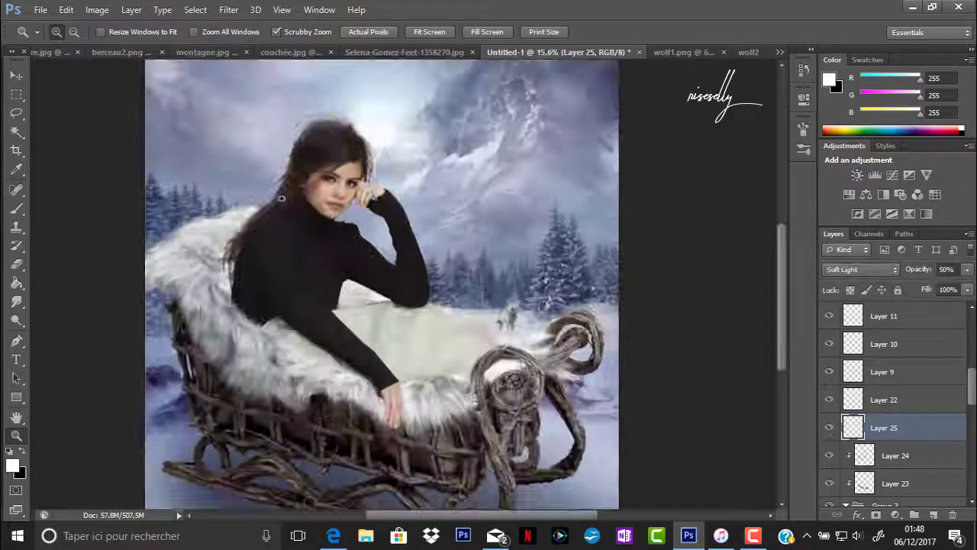
scroll(281, 199, "down", 1)
scroll(497, 382, "up", 5)
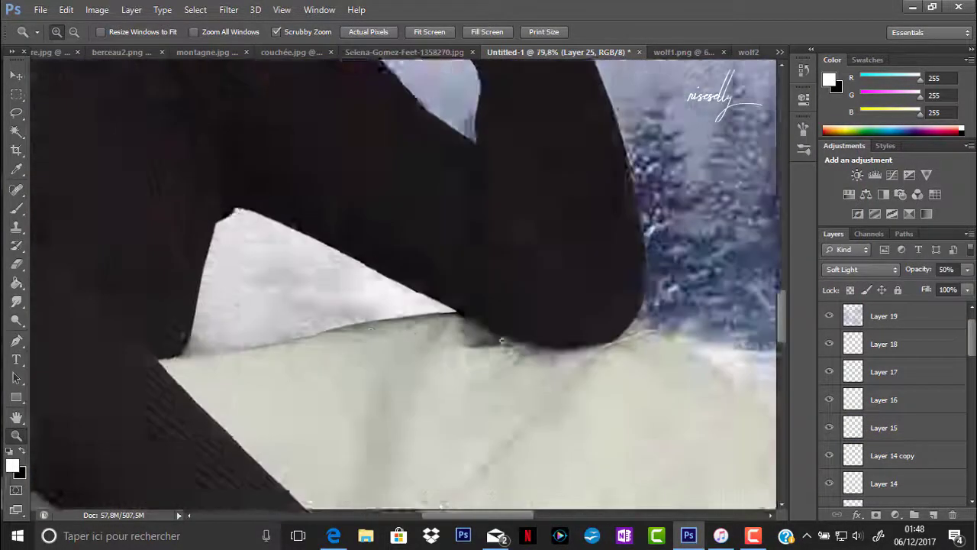
scroll(468, 328, "down", 4)
scroll(875, 424, "up", 3)
scroll(875, 424, "down", 3)
left_click(913, 514)
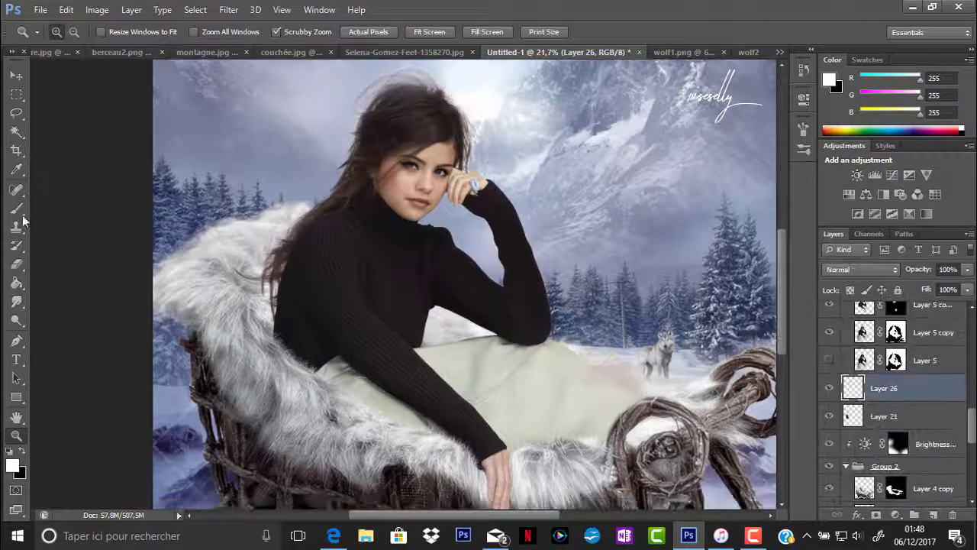
key("b")
key("x")
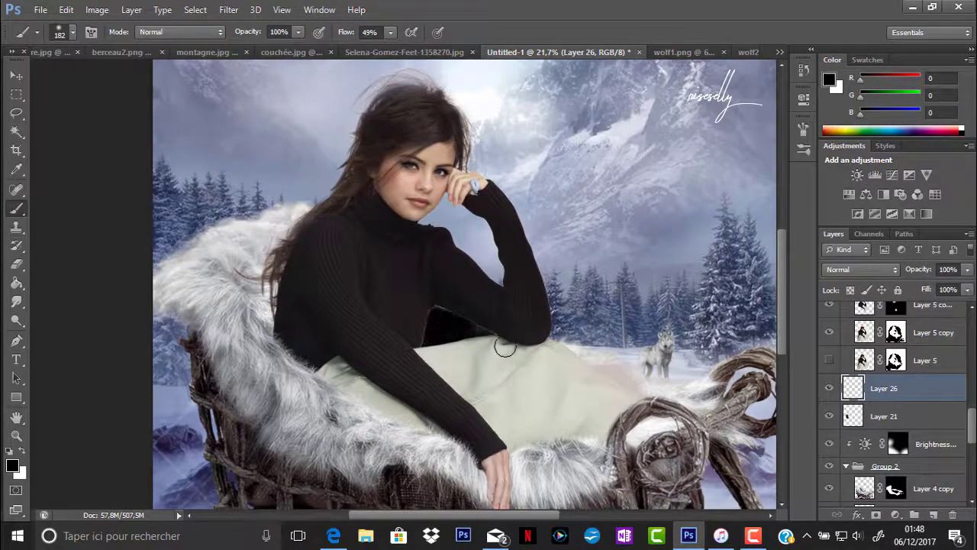
left_click(861, 269)
left_click(856, 188)
scroll(443, 284, "up", 1)
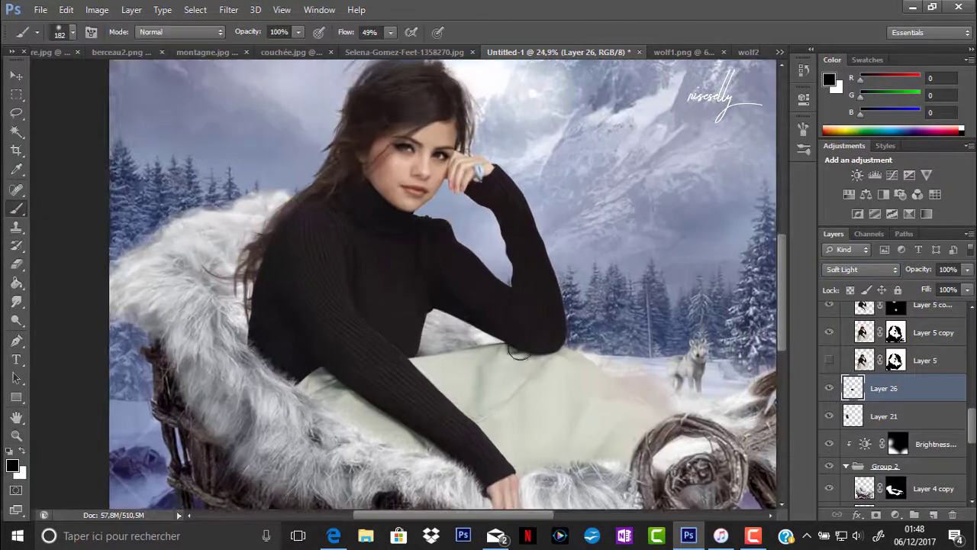
Add a second shading layer and group Layers 26 and 27 together
key("ctrl+shift+alt+n")
key("z")
scroll(443, 283, "down", 2)
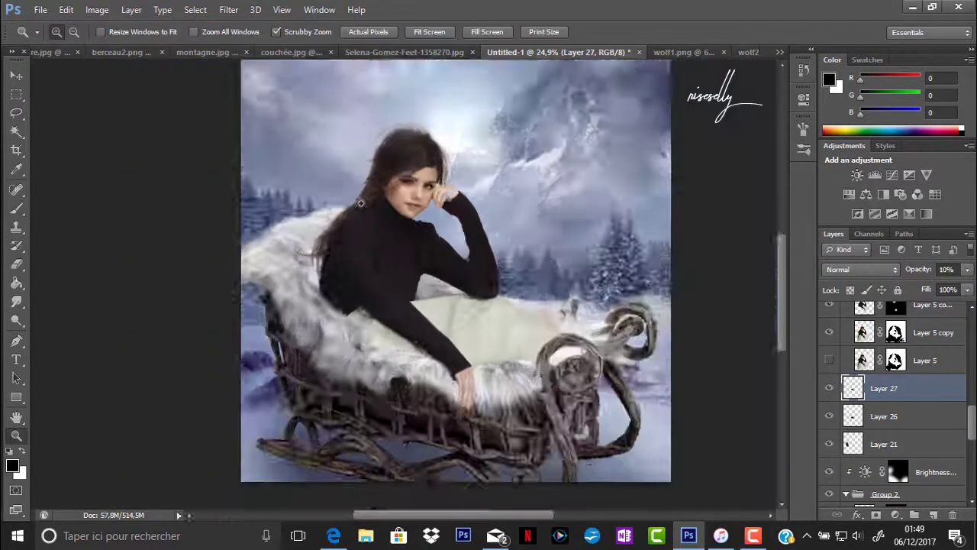
right_click(883, 387)
key("Escape")
left_click(884, 416, "shift")
key("ctrl+g")
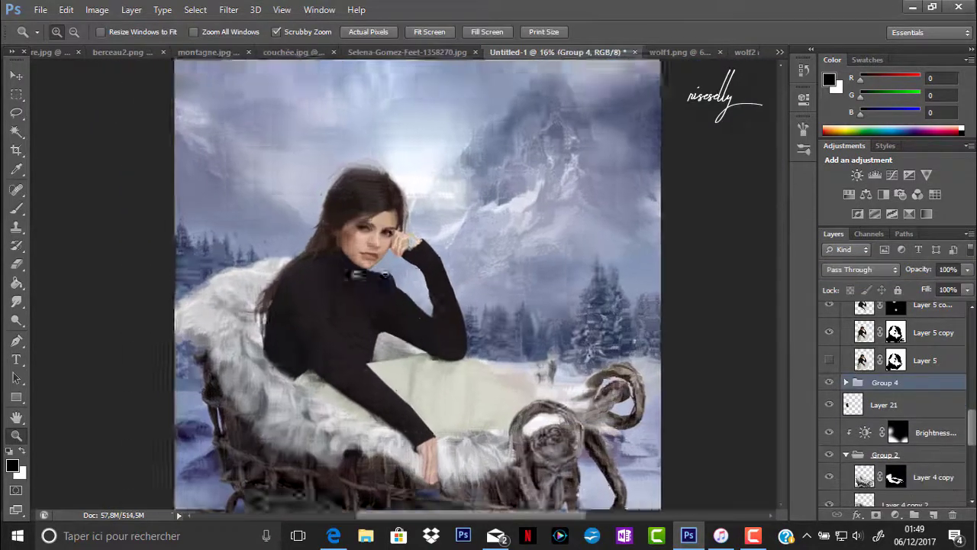
Add a new empty Layer 28 above Layer 20
scroll(886, 382, "down", 5)
left_click(886, 343)
key("ctrl+shift+alt+n")
Move the new layer to the top of the stack and pick a deep blue
left_click_drag(900, 357, 900, 317)
key("b")
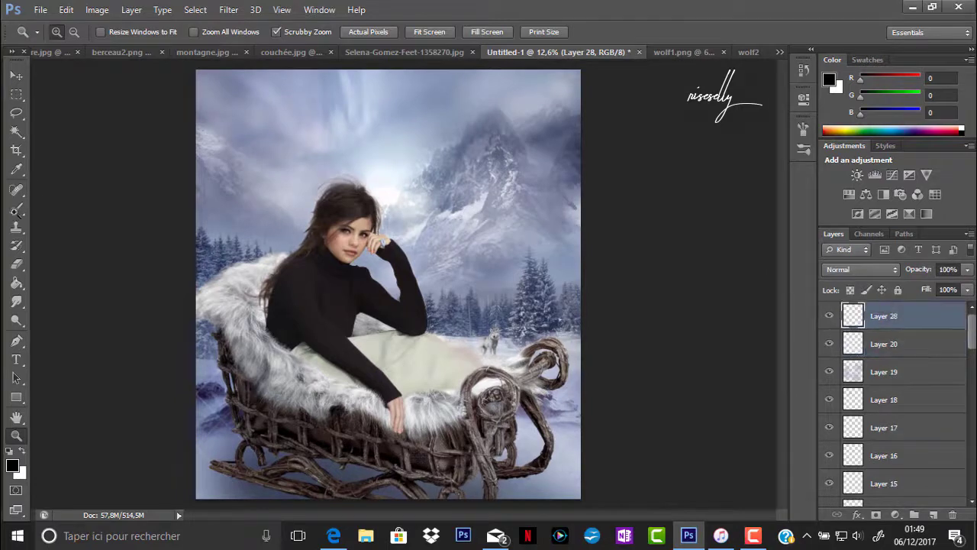
left_click(11, 466)
left_click(696, 181)
left_click(862, 107)
Undo the trial blue and switch to a lighter sky blue near 9a8be1
left_click(60, 32)
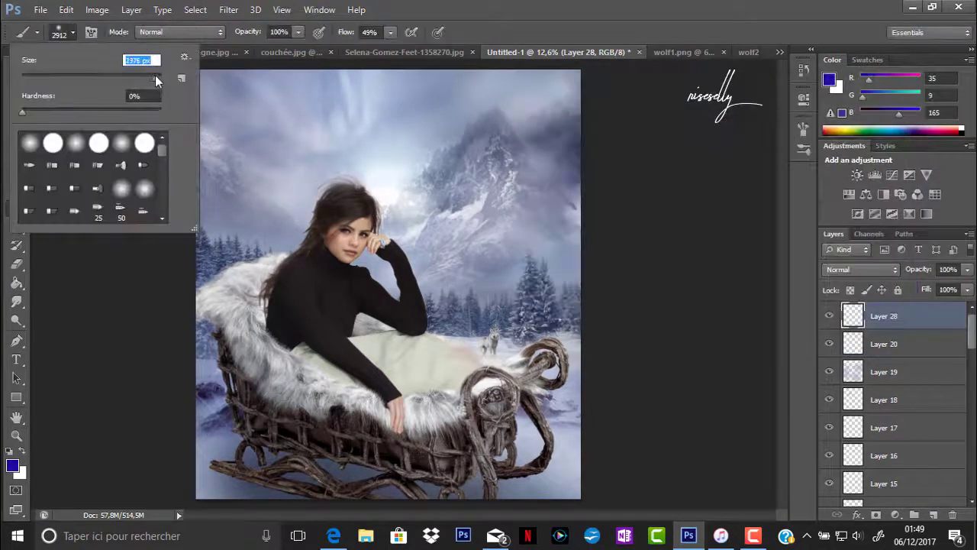
key("Return")
left_click(279, 157)
left_click(476, 370)
key("ctrl+z")
left_click(12, 465)
left_click(592, 138)
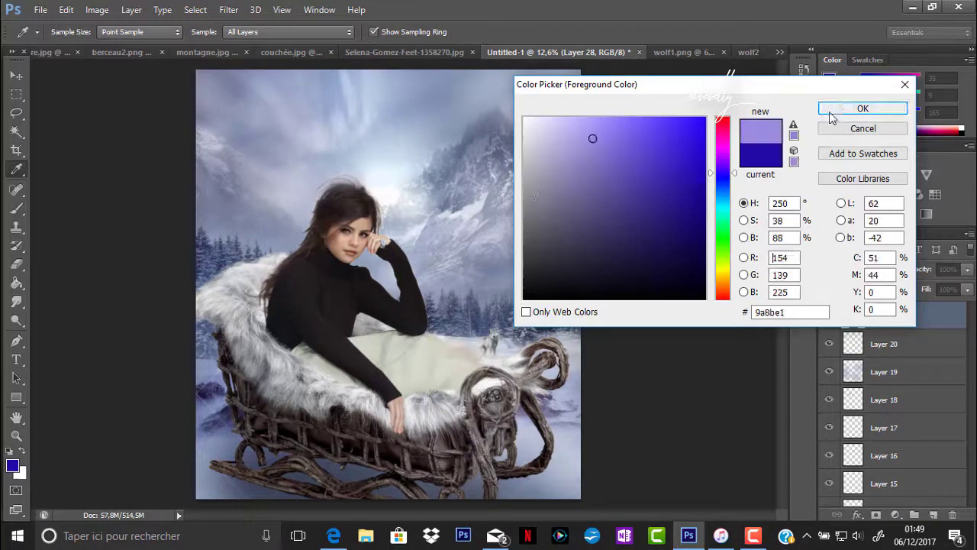
left_click_drag(722, 174, 723, 196)
left_click(863, 108)
Set the blue layer to Soft Light and soften it with Gaussian Blur
left_click(862, 269)
left_click(847, 190)
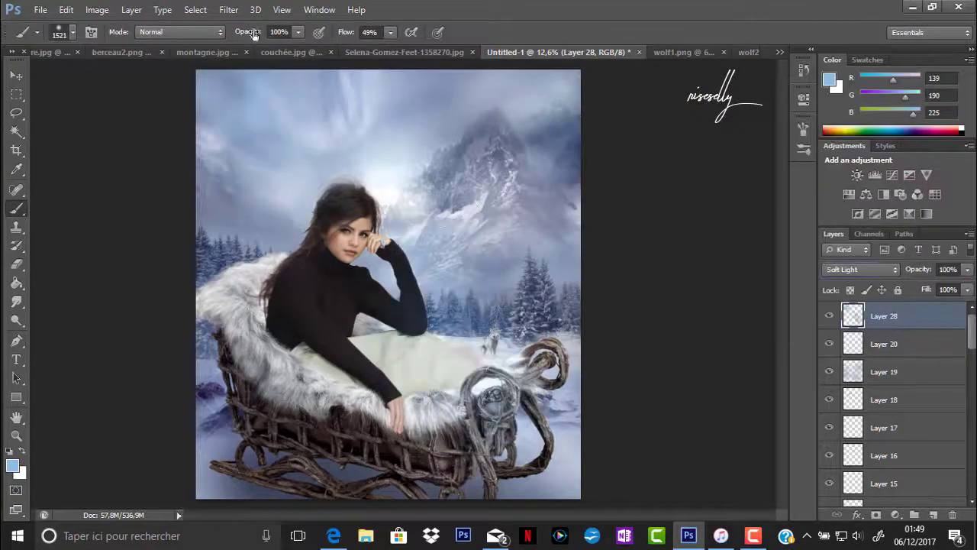
left_click(228, 10)
left_click(252, 24)
key("Return")
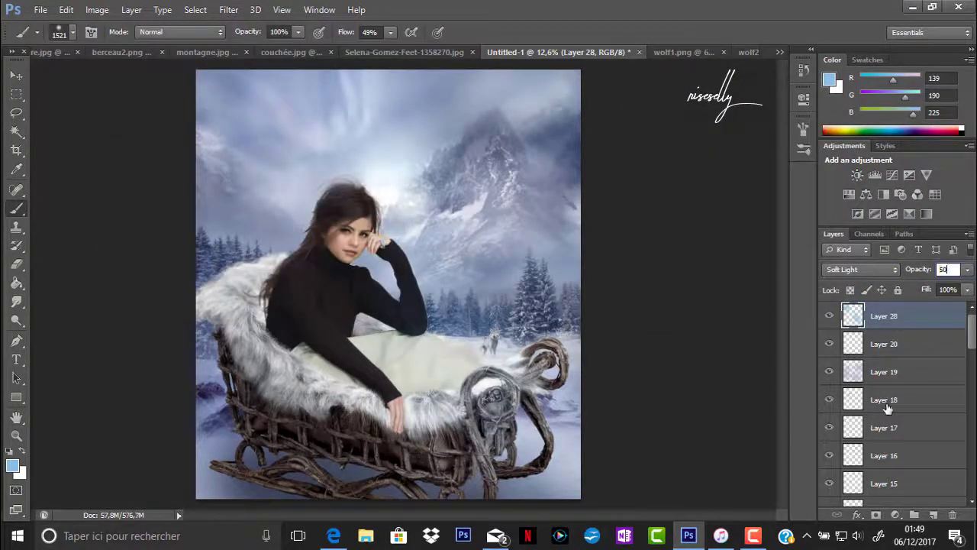
Paint soft pink over the left side, sky and sleigh
left_click(14, 465)
left_click(721, 128)
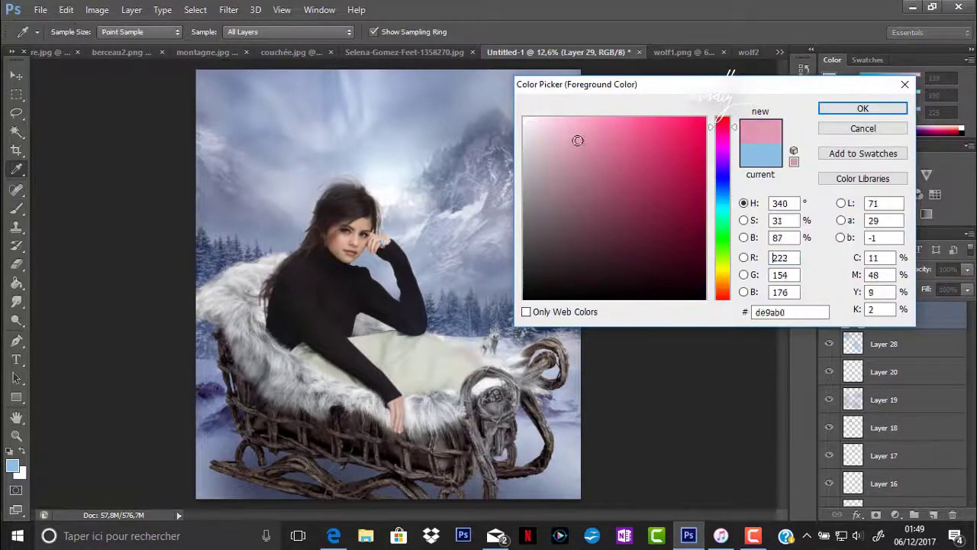
left_click(862, 108)
key("b")
left_click_drag(252, 321, 428, 191)
left_click_drag(459, 458, 513, 109)
Set the pink layer to Soft Light and soften it with Gaussian Blur
left_click(862, 269)
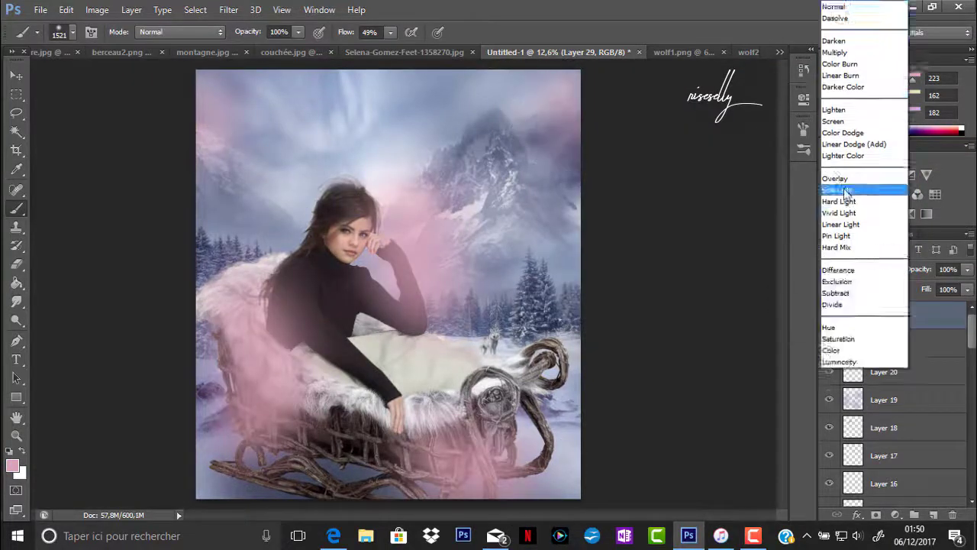
left_click(846, 191)
left_click(229, 9)
left_click(145, 252)
key("Return")
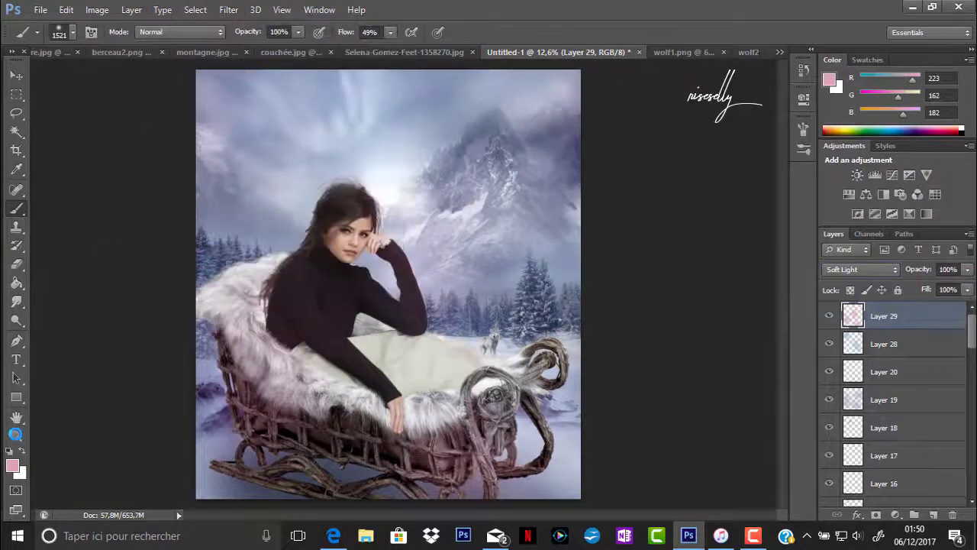
Group the blue and pink light layers and lower the group to 80% opacity
key("z")
left_click_drag(389, 283, 367, 282)
left_click(884, 344, "shift")
key("ctrl+g")
left_click(937, 269)
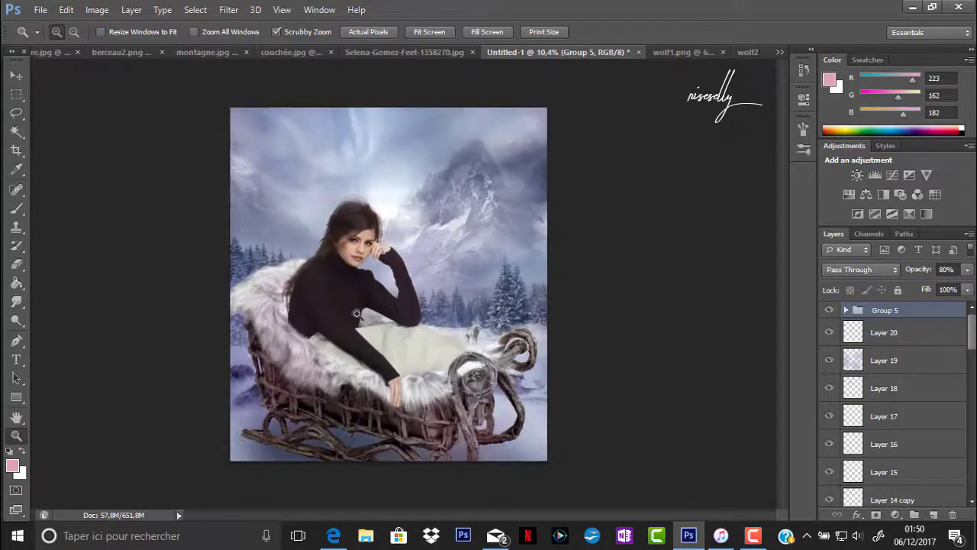
Select the whole stack of artwork layers and group them into Group 6
mouse_move(391, 397)
left_mouse_down()
mouse_move(490, 345)
mouse_move(397, 309)
left_mouse_up()
mouse_move(882, 327)
left_mouse_down()
mouse_move(899, 436)
mouse_move(904, 420)
left_mouse_up()
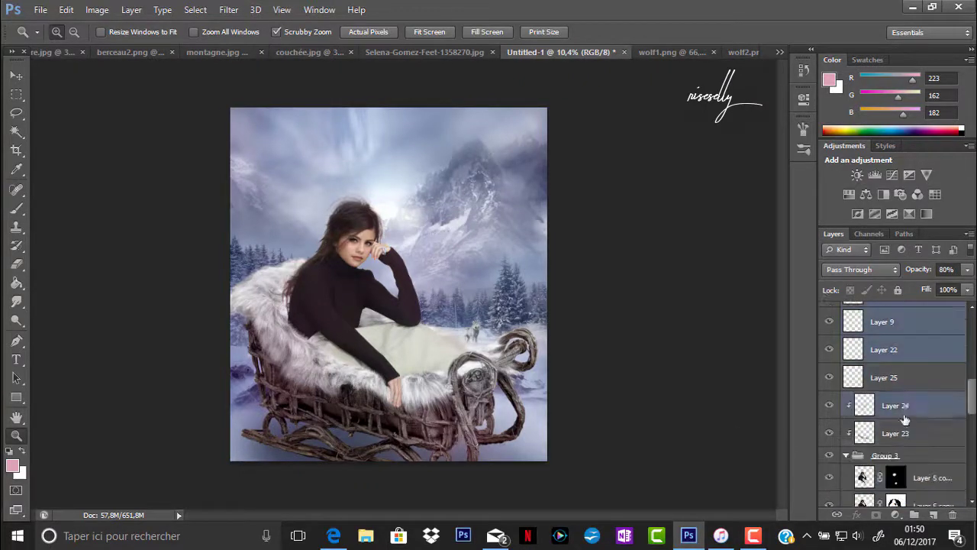
left_click_drag(904, 420, 927, 444)
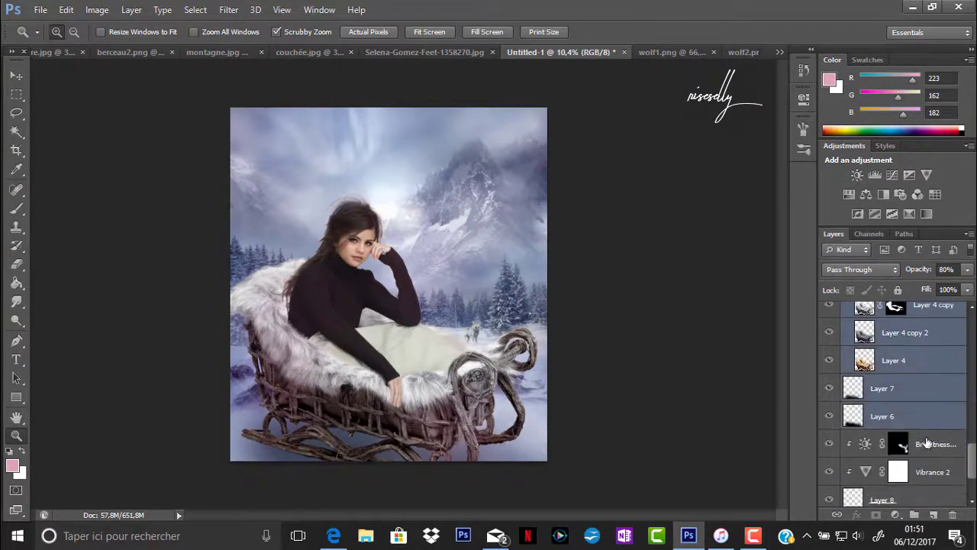
key("ctrl+g")
Duplicate Group 6, merge the copy into one layer, and apply Oil Paint
key("ctrl+j")
right_click(889, 367)
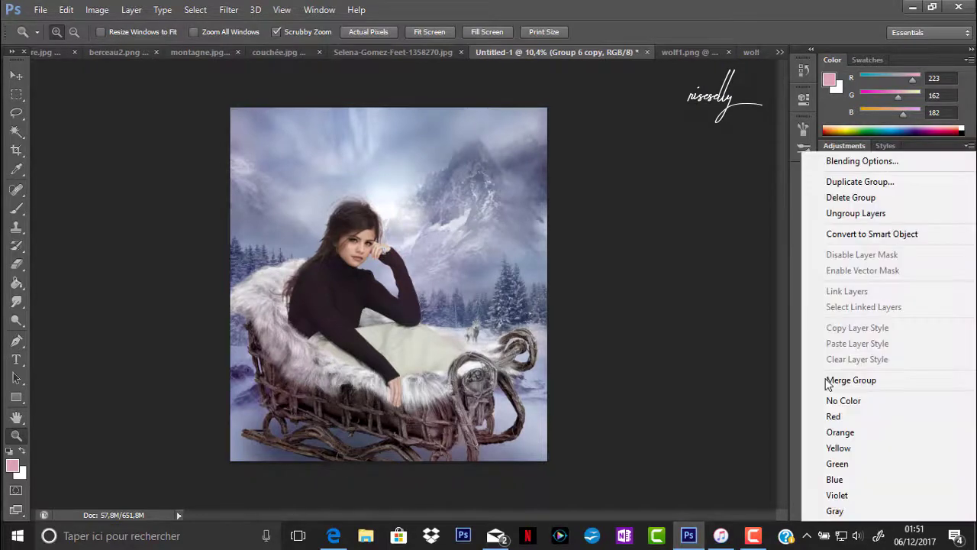
left_click(851, 379)
left_click(228, 9)
left_click(252, 118)
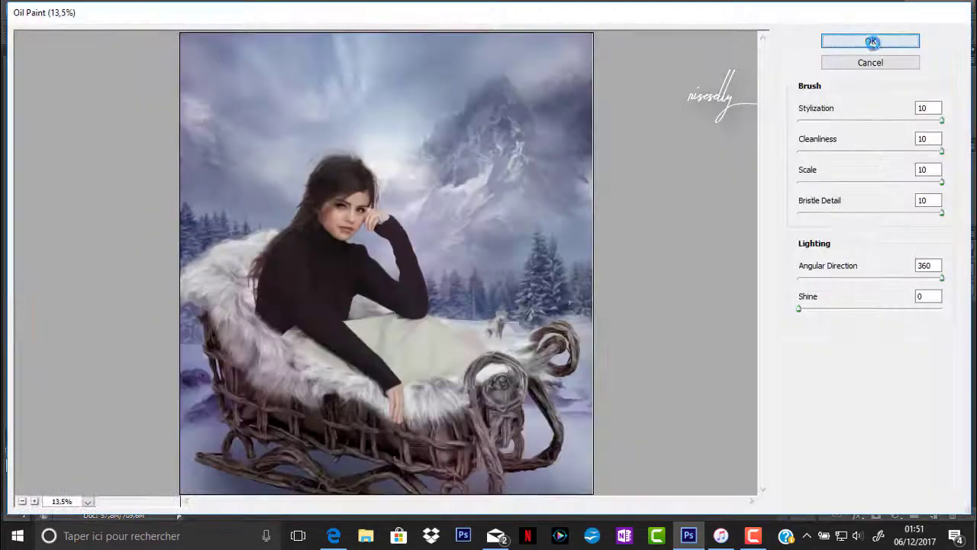
left_click(871, 42)
Fill the mask black and set a 199-size eraser for the mask
left_click(400, 248)
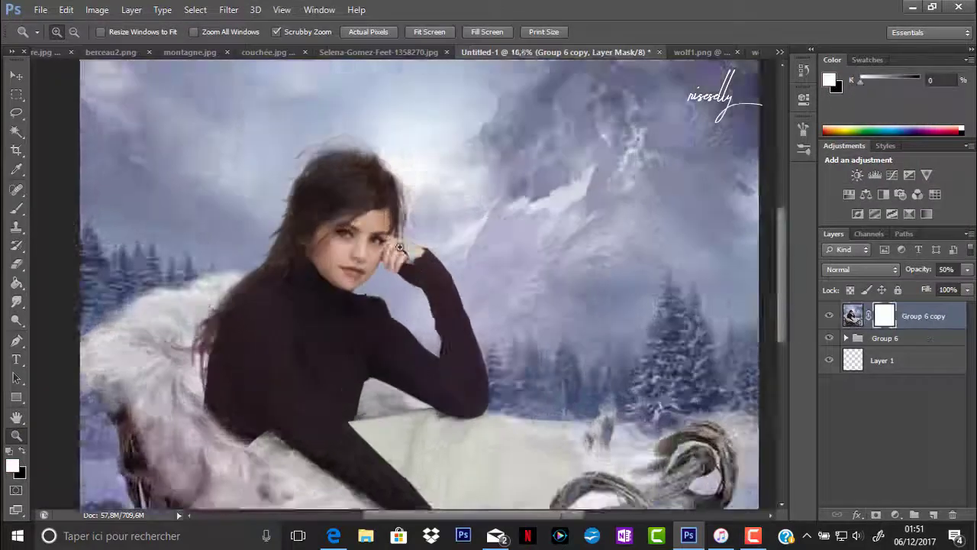
left_click(399, 248)
key("g")
left_click(305, 280)
key("e")
right_click(100, 87)
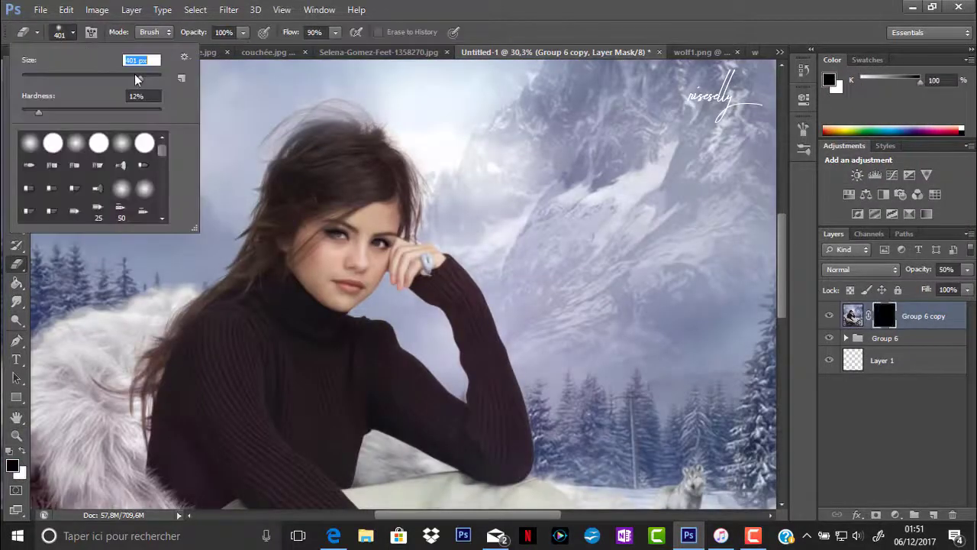
key("Return")
right_click(266, 126)
type("199")
key("Return")
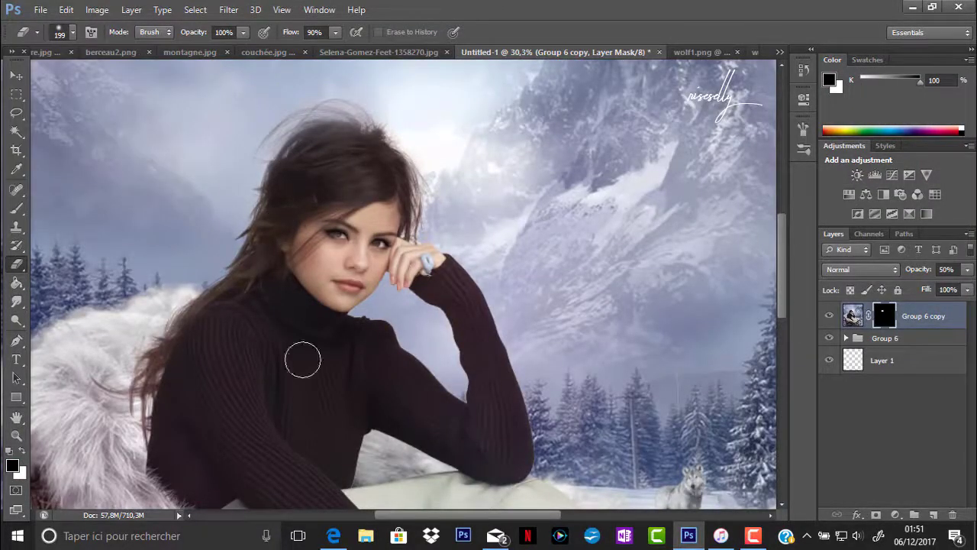
Lower the oil-paint copy to 20% opacity and give it a layer mask
left_click_drag(965, 280, 948, 280)
scroll(322, 306, "down", 5)
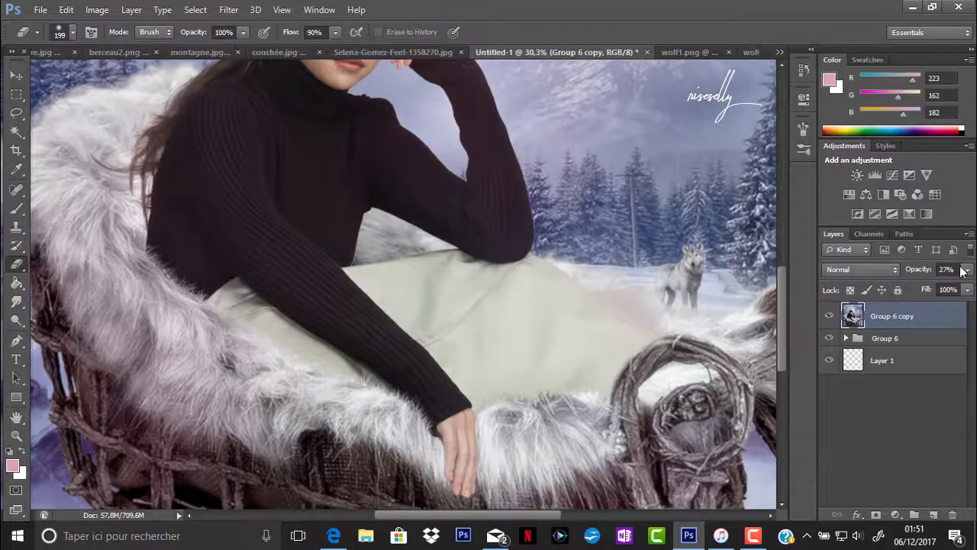
left_click(873, 516)
scroll(785, 251, "up", 5)
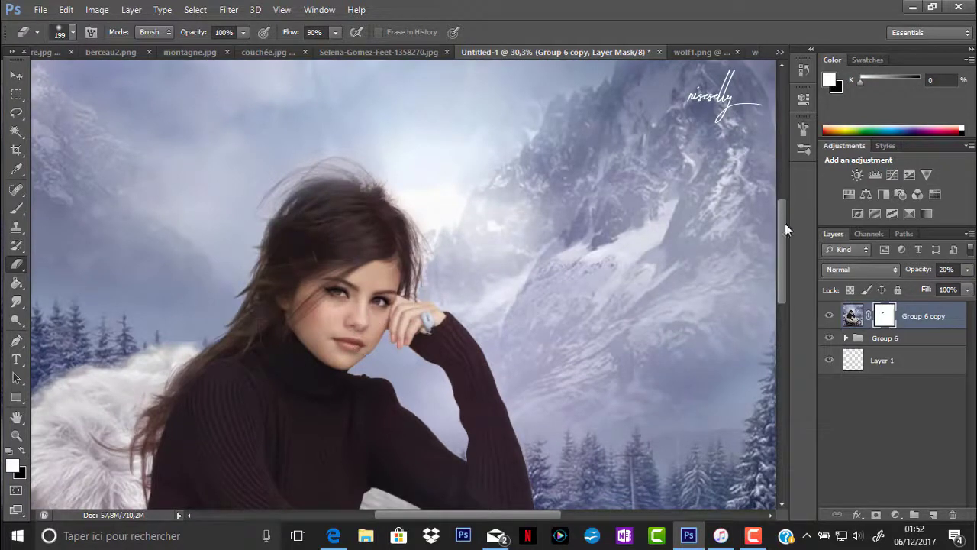
scroll(517, 382, "down", 5)
key("z")
left_click_drag(517, 382, 365, 242)
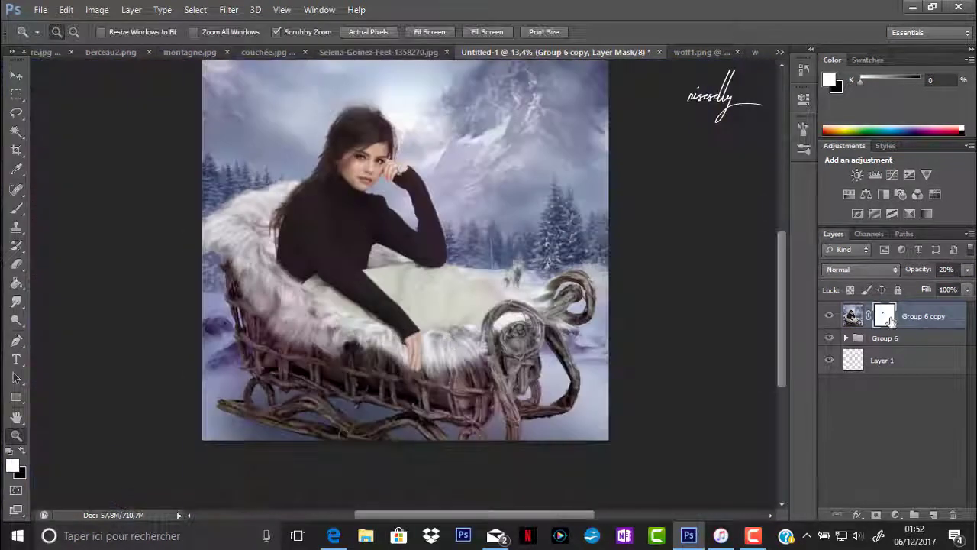
Duplicate the oil-paint layer and adjust the duplicate's opacity
left_click_drag(890, 321, 934, 515)
right_click(885, 315)
key("Escape")
key("0")
left_click(371, 146)
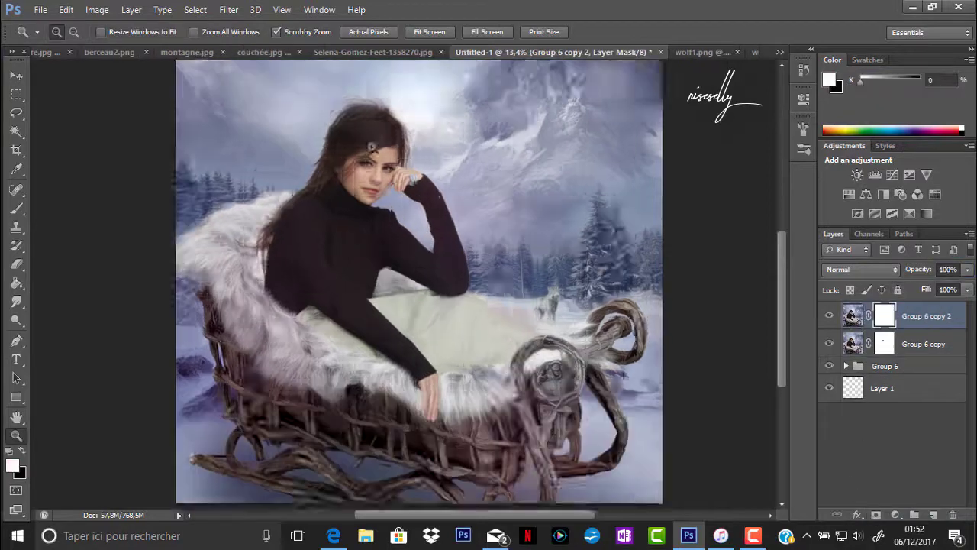
Fill the duplicate's mask black and reveal painterly strokes over the hair
key("g")
key("x")
left_click(304, 249)
left_click(16, 265)
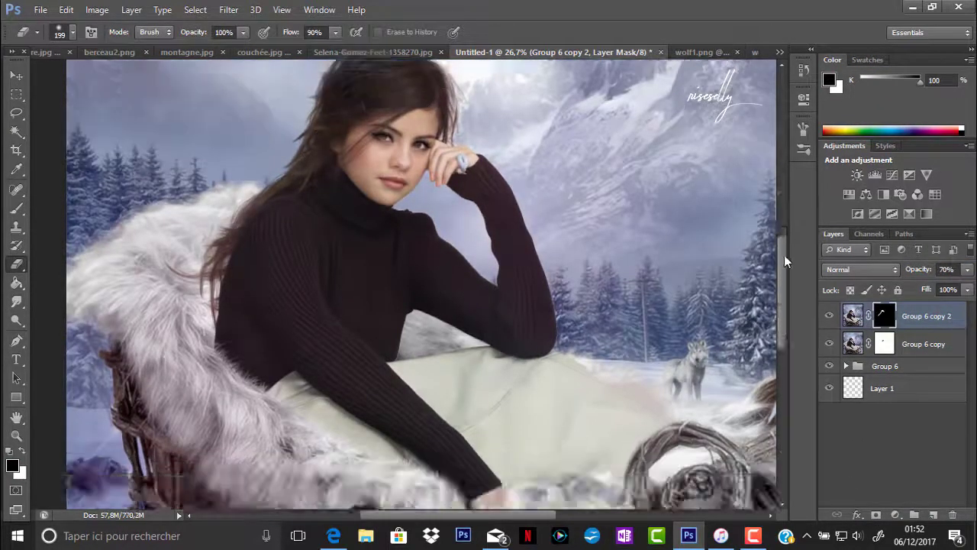
left_click_drag(306, 222, 526, 86)
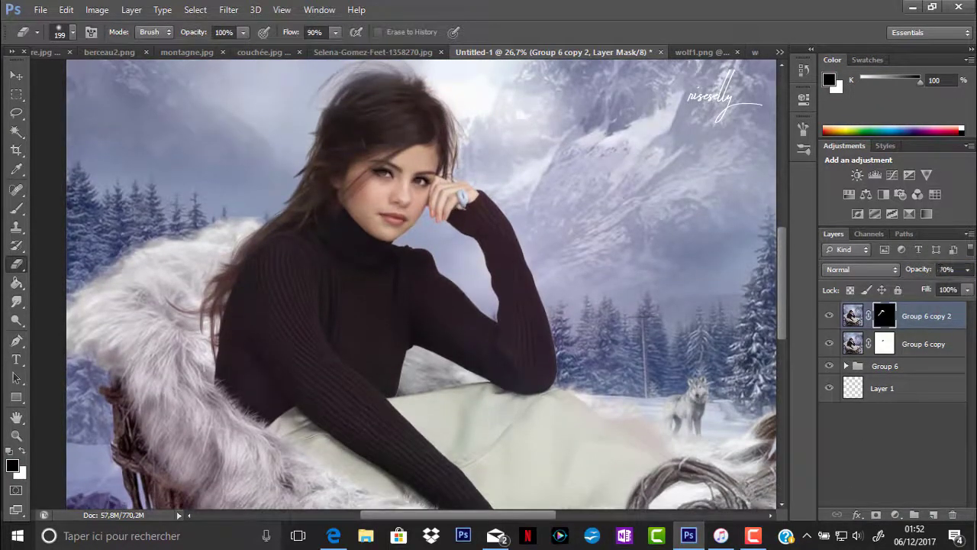
key("z")
key("ctrl+0")
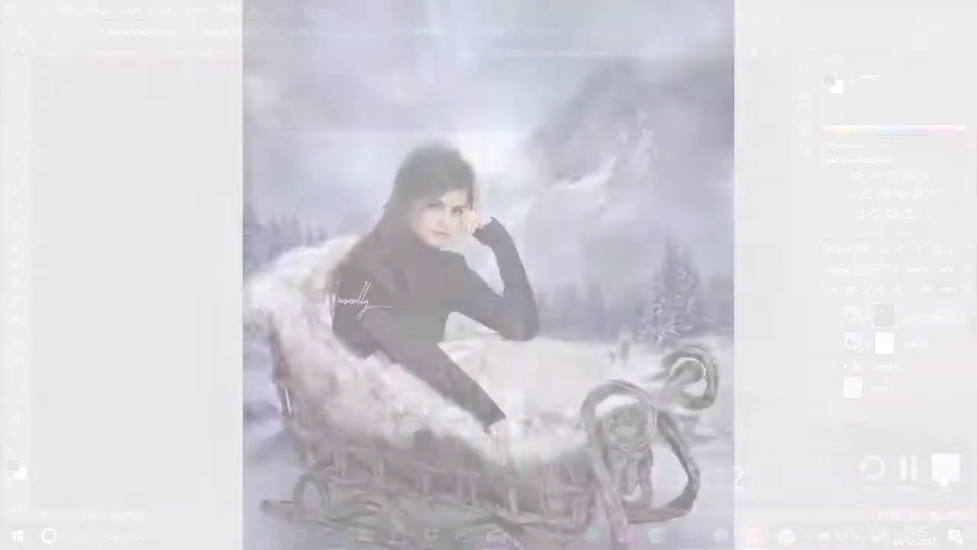